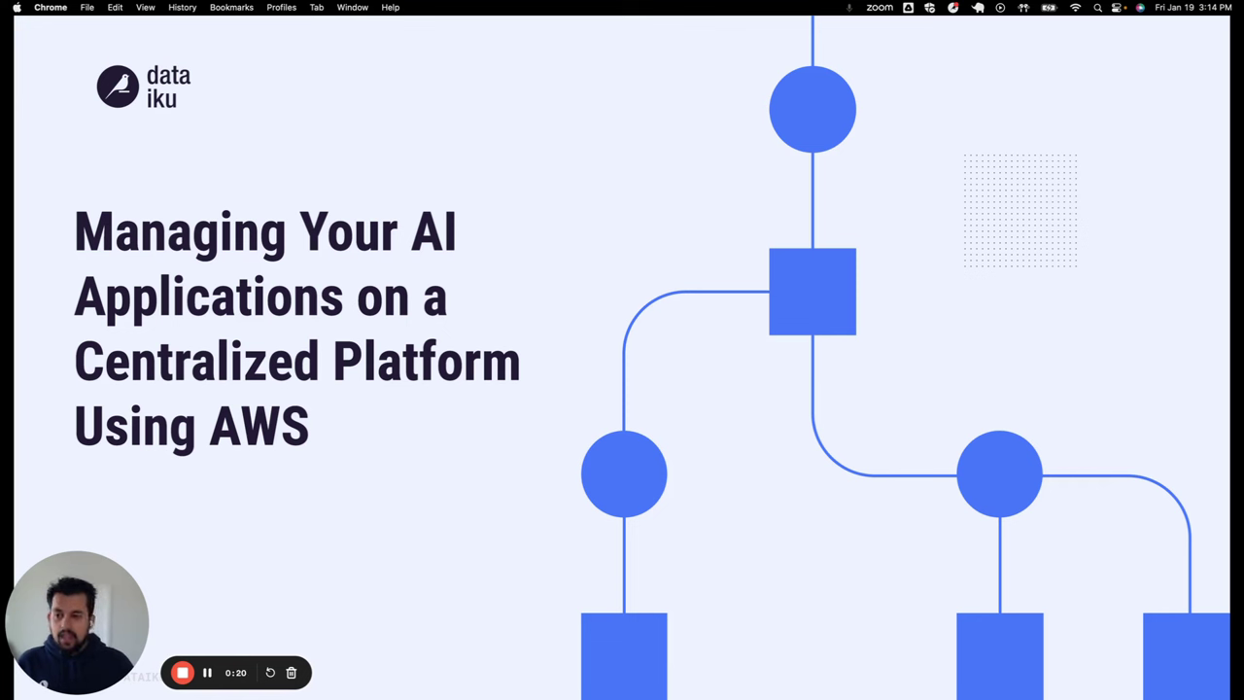
- Advance the slideshow from the title slide to the Agenda slide
key(Right)
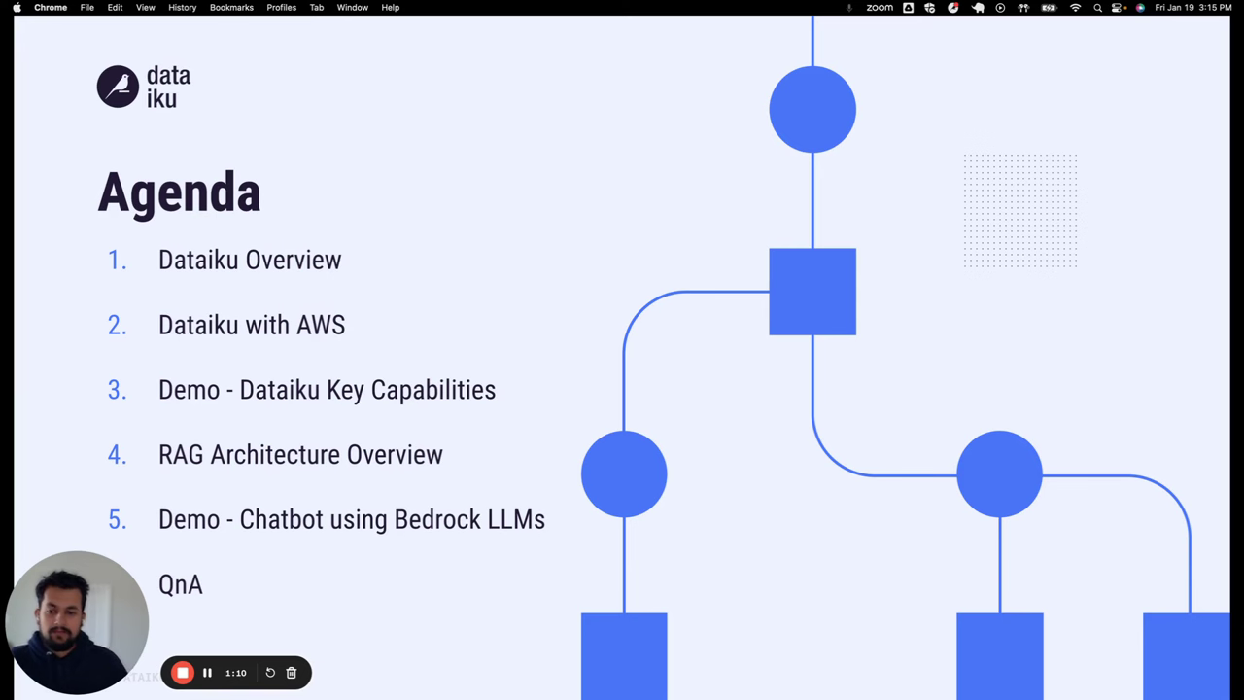
- Advance the slideshow to the 'What is Dataiku?' slide
key(Right)
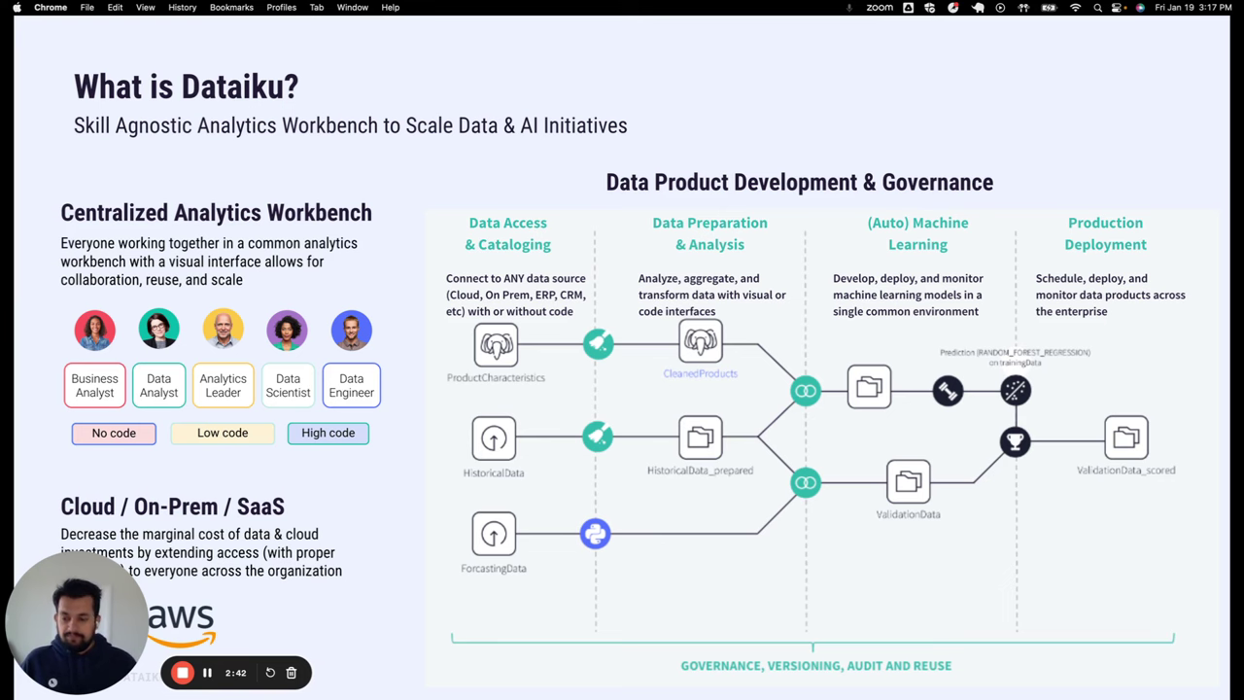
- Move on to the 'Dataiku With AWS' slide, then exit the slideshow to the editor
key(Right)
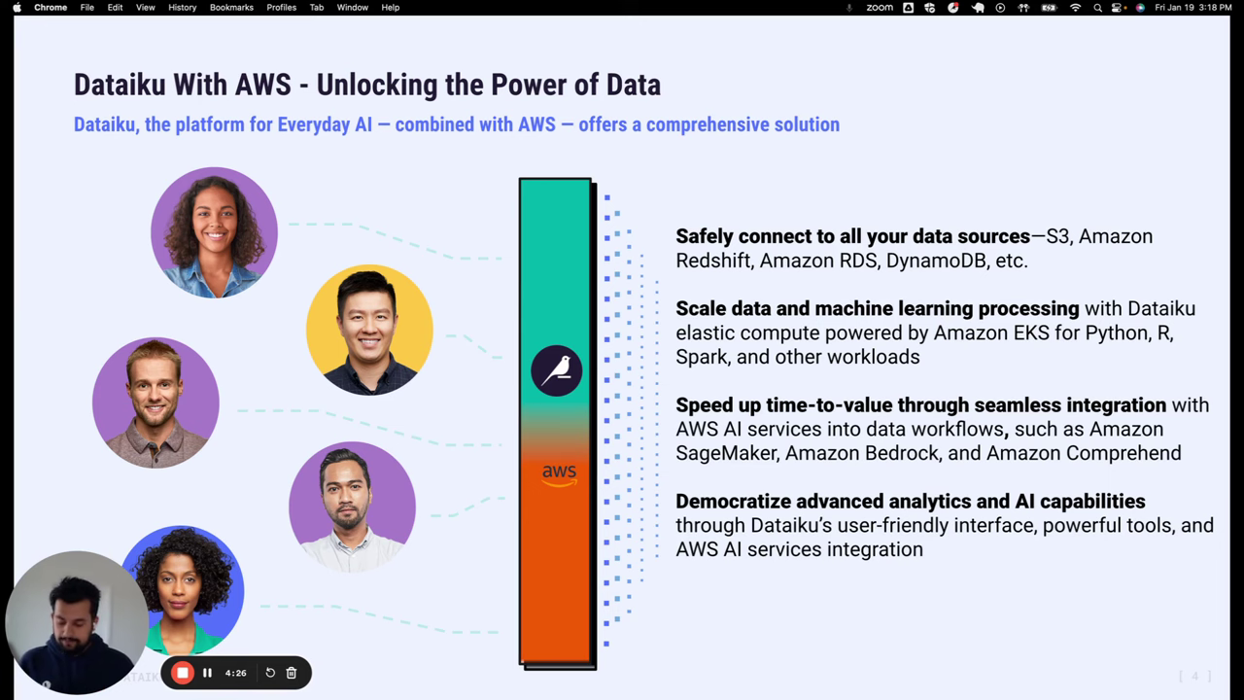
key(Escape)
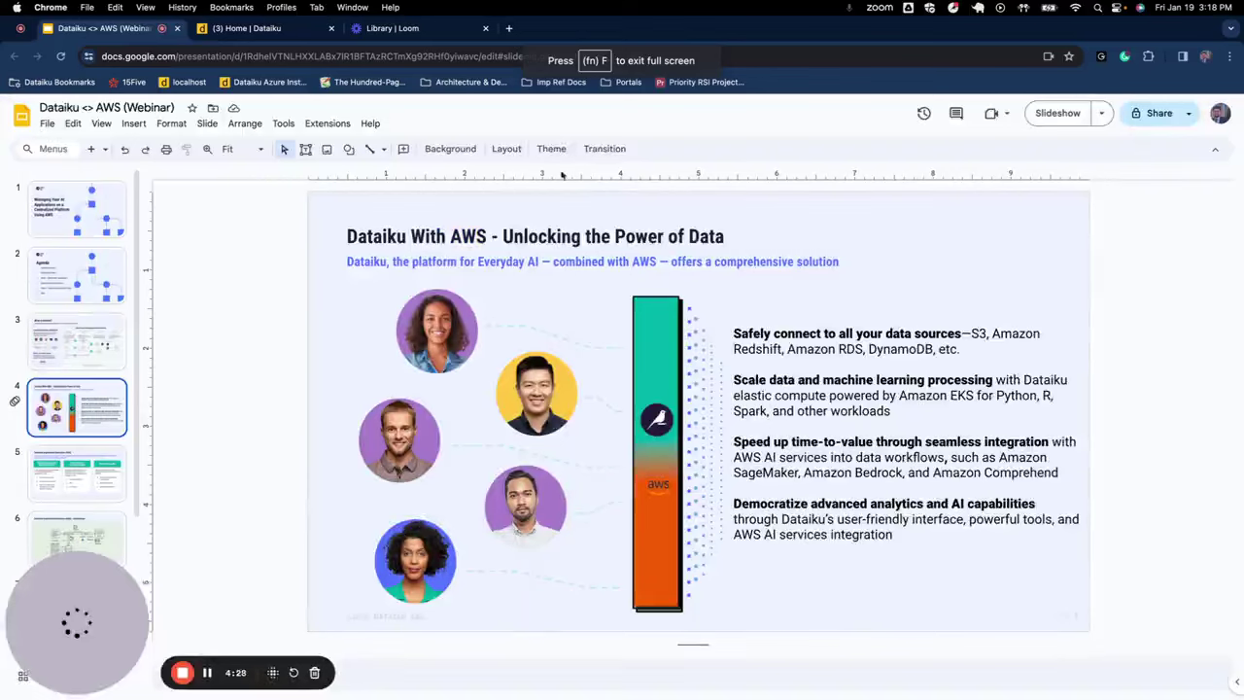
- Go from the Dataiku DSS home page to the Feature Store listing 74 feature groups
click(296, 29)
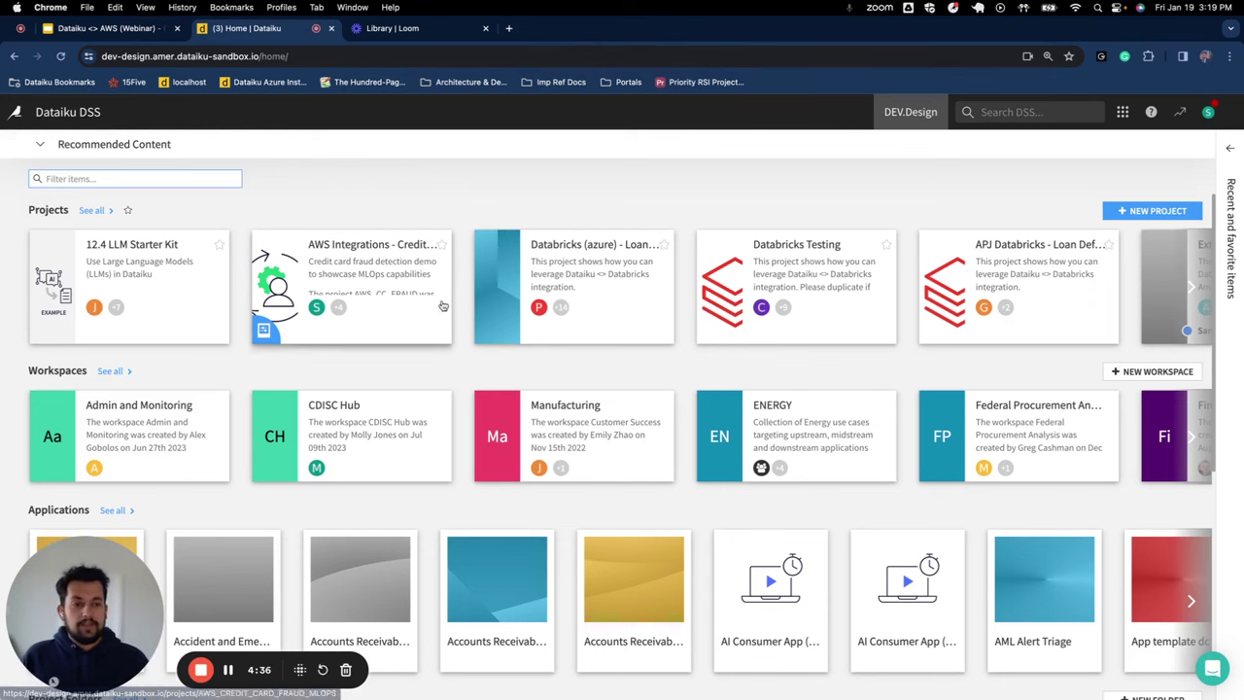
click(1122, 111)
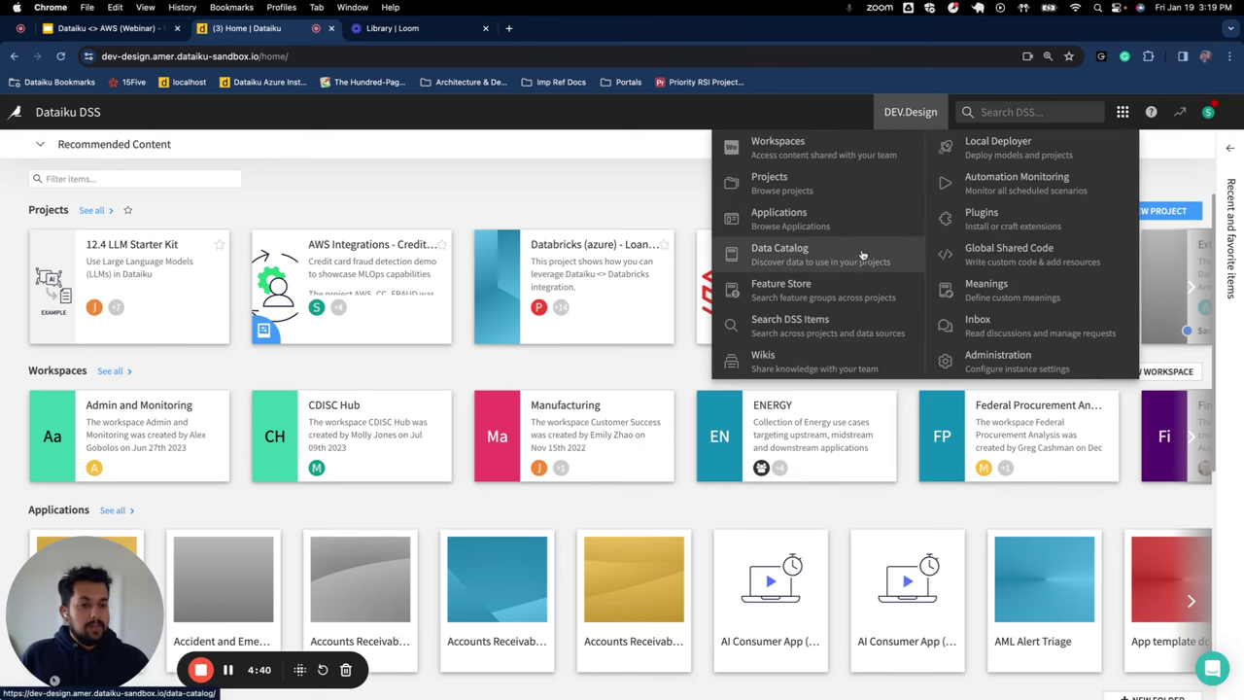
click(825, 295)
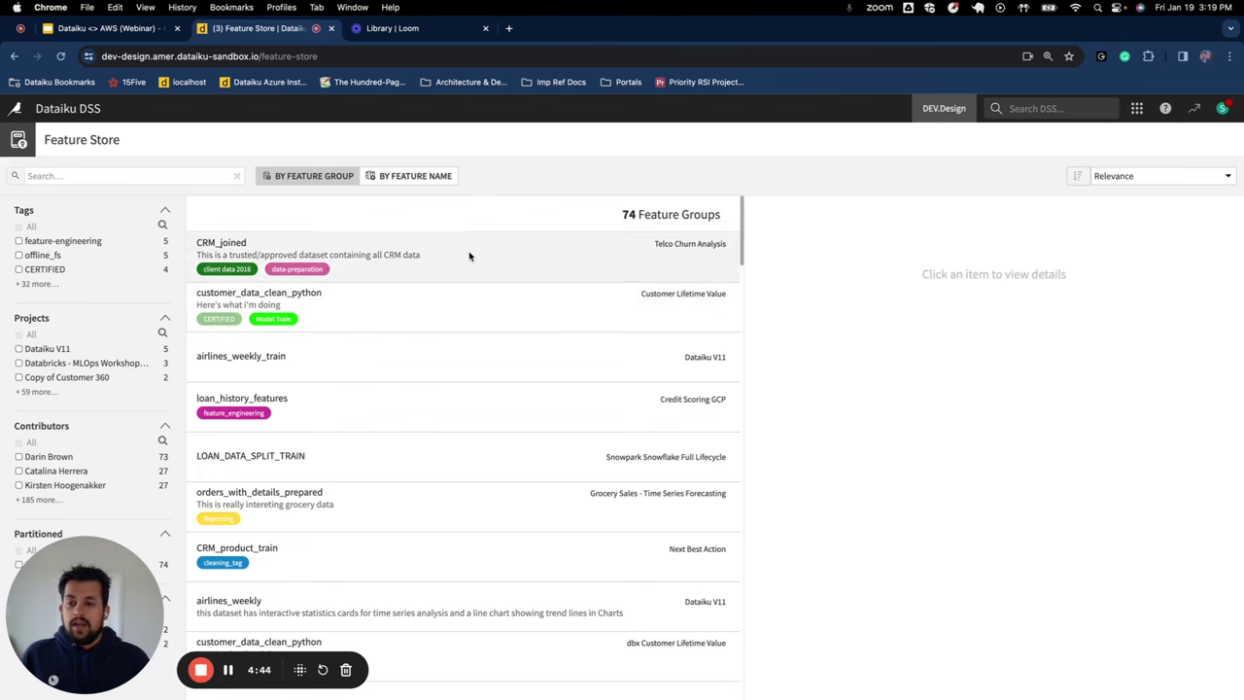
- Show CRM_joined's details: 16 features, Telco Churn Analysis source project, Snowflake connection
click(468, 256)
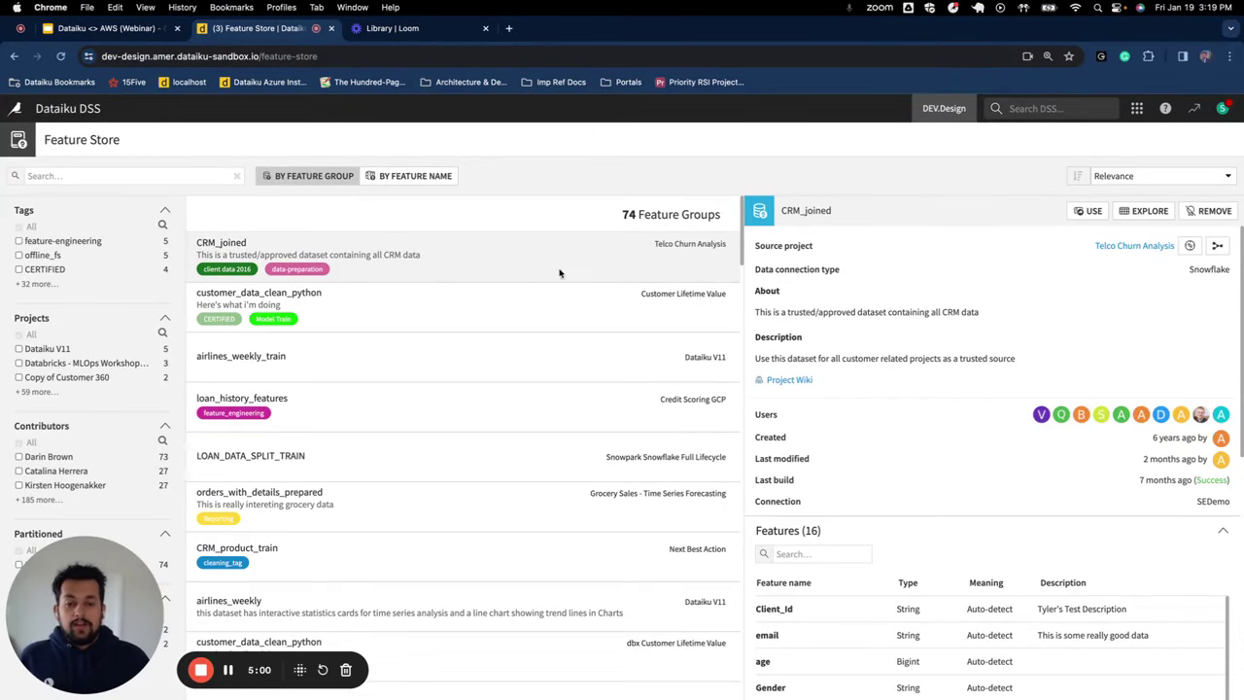
scroll(824, 362, down, 1)
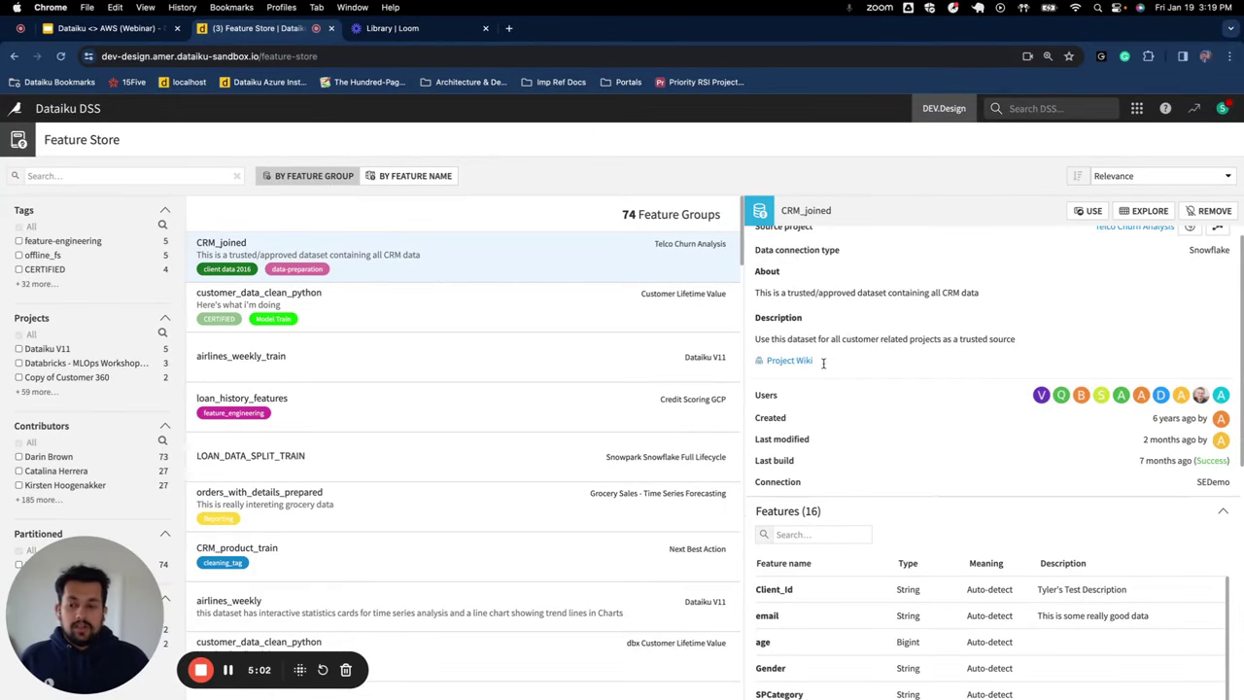
scroll(1002, 422, down, 2)
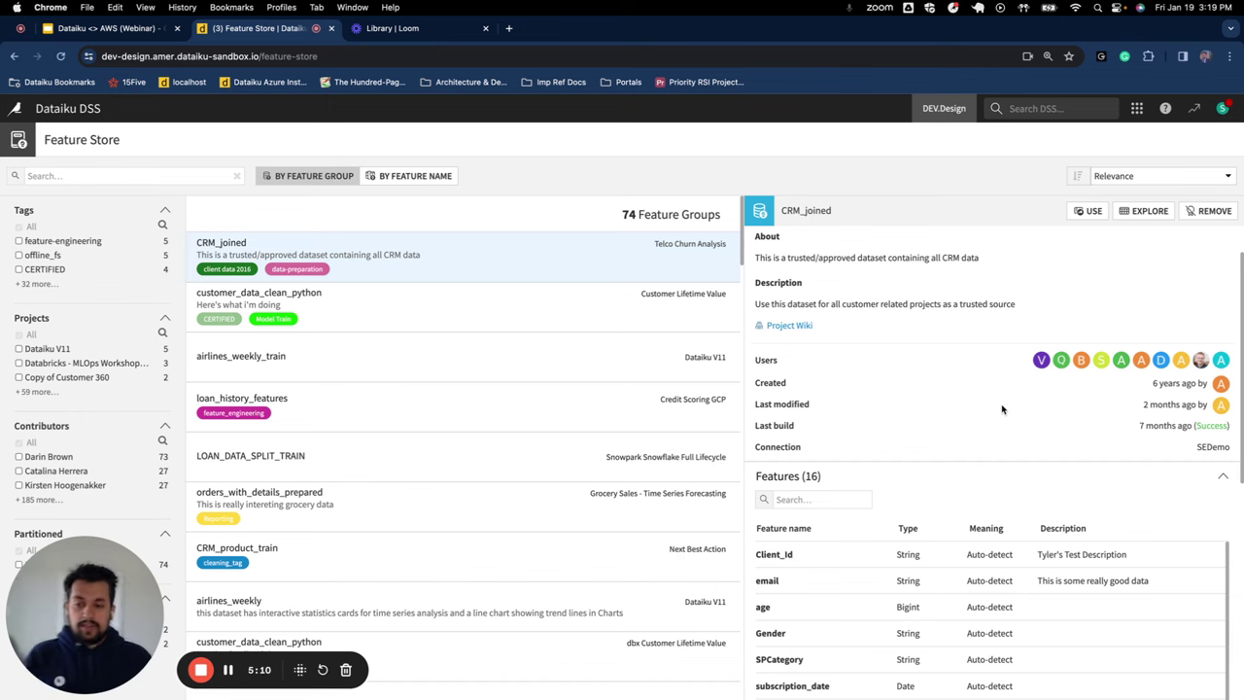
scroll(975, 419, down, 1)
scroll(975, 419, down, 5)
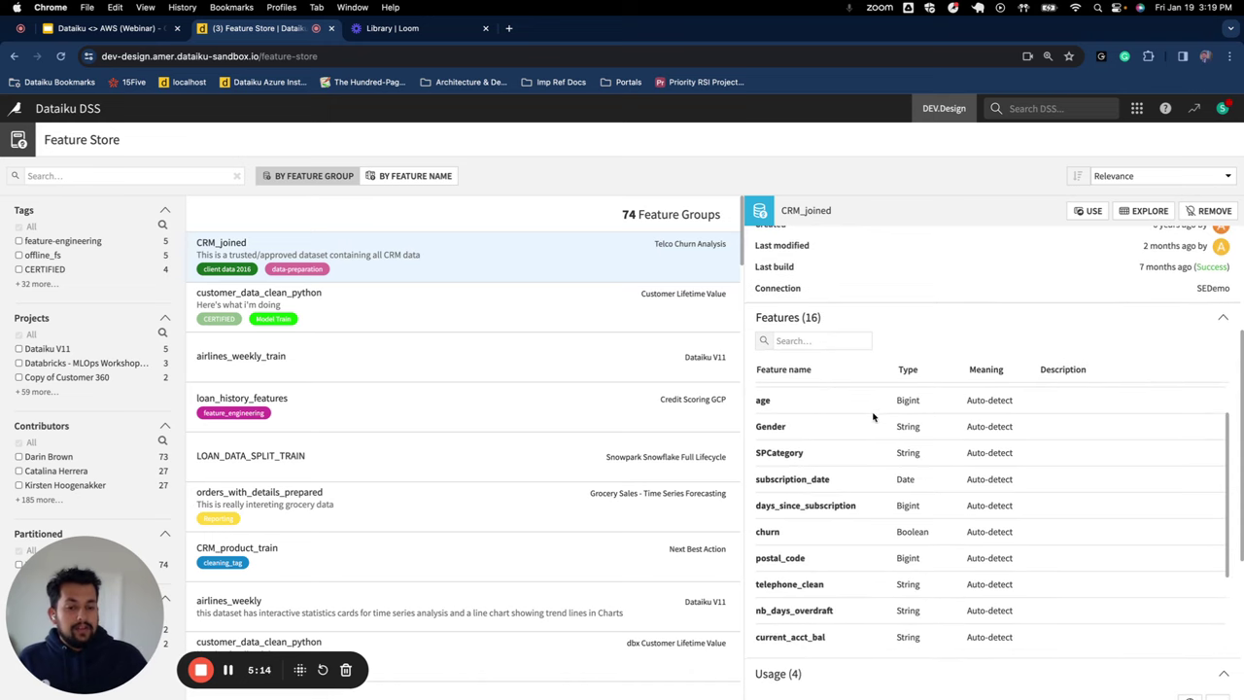
scroll(868, 413, up, 2)
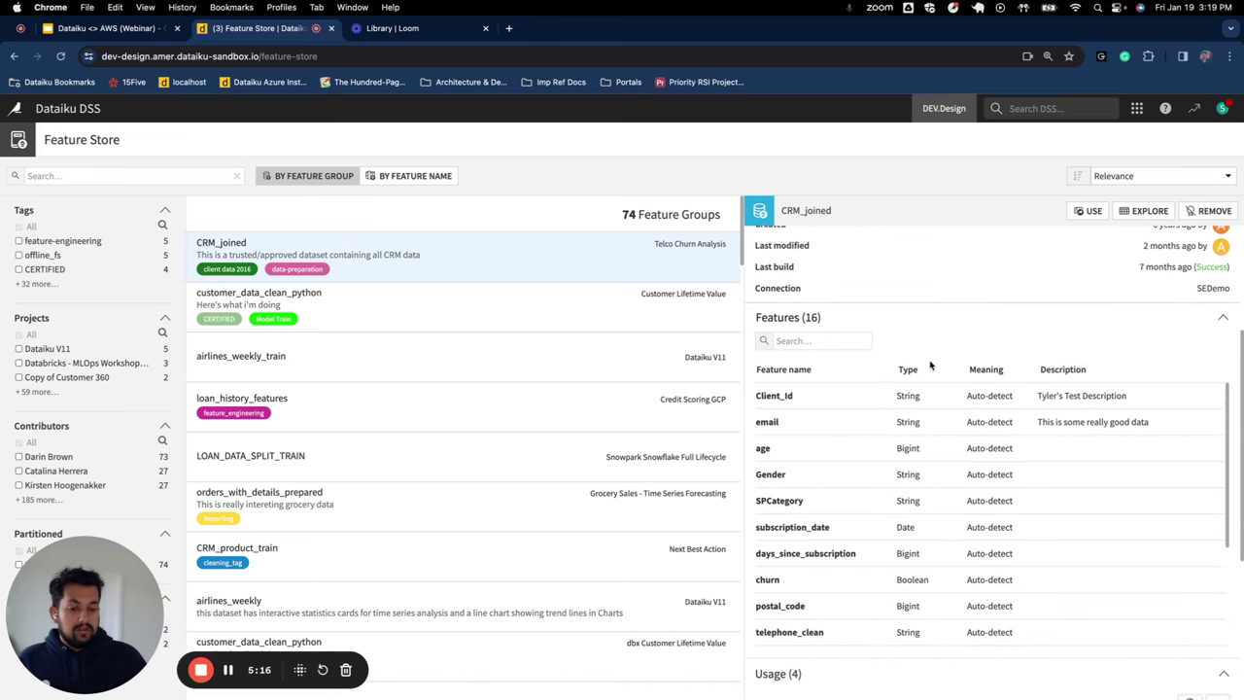
scroll(930, 366, down, 6)
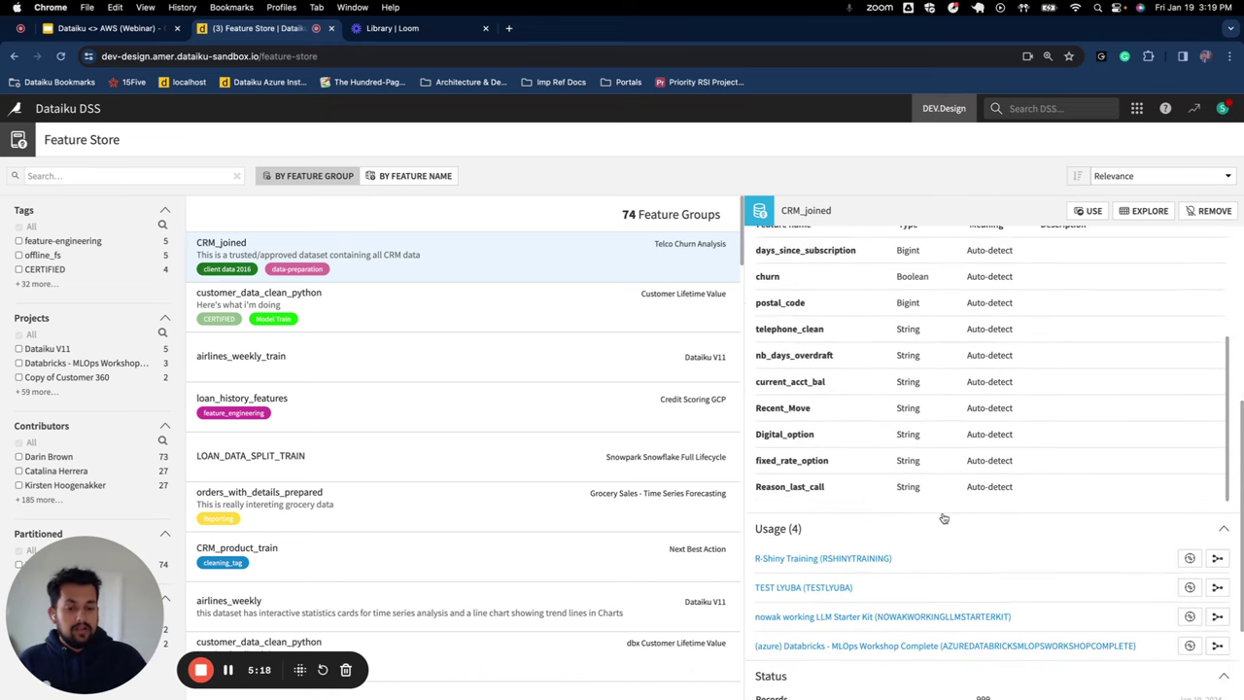
scroll(942, 518, down, 5)
scroll(827, 552, down, 1)
- Expand and review the related initial datasets of the CRM_joined feature group
click(883, 592)
scroll(884, 593, down, 2)
scroll(881, 562, down, 1)
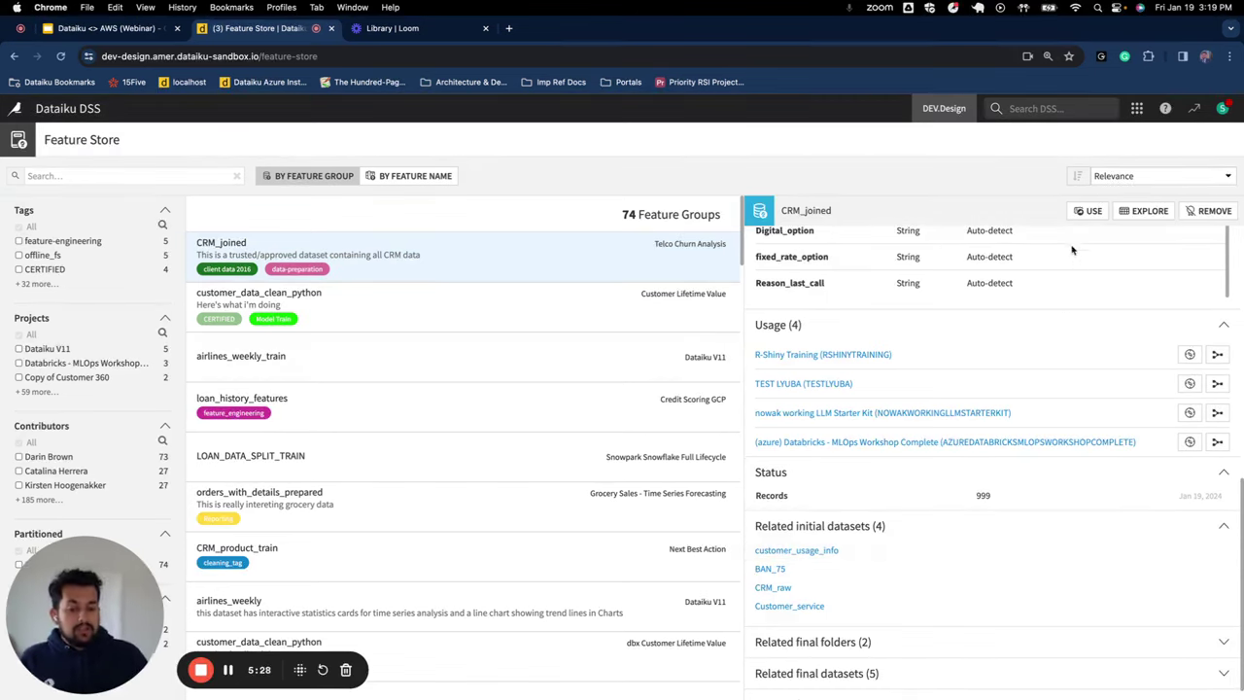
scroll(1073, 245, down, 1)
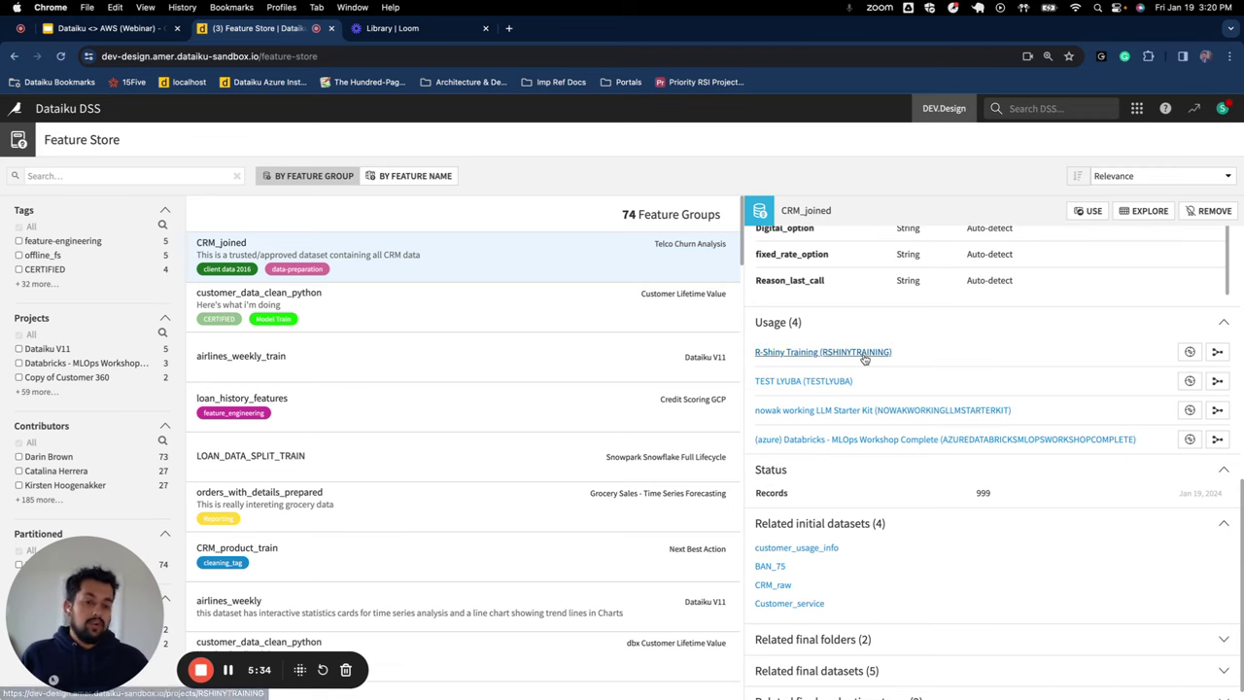
scroll(861, 356, up, 10)
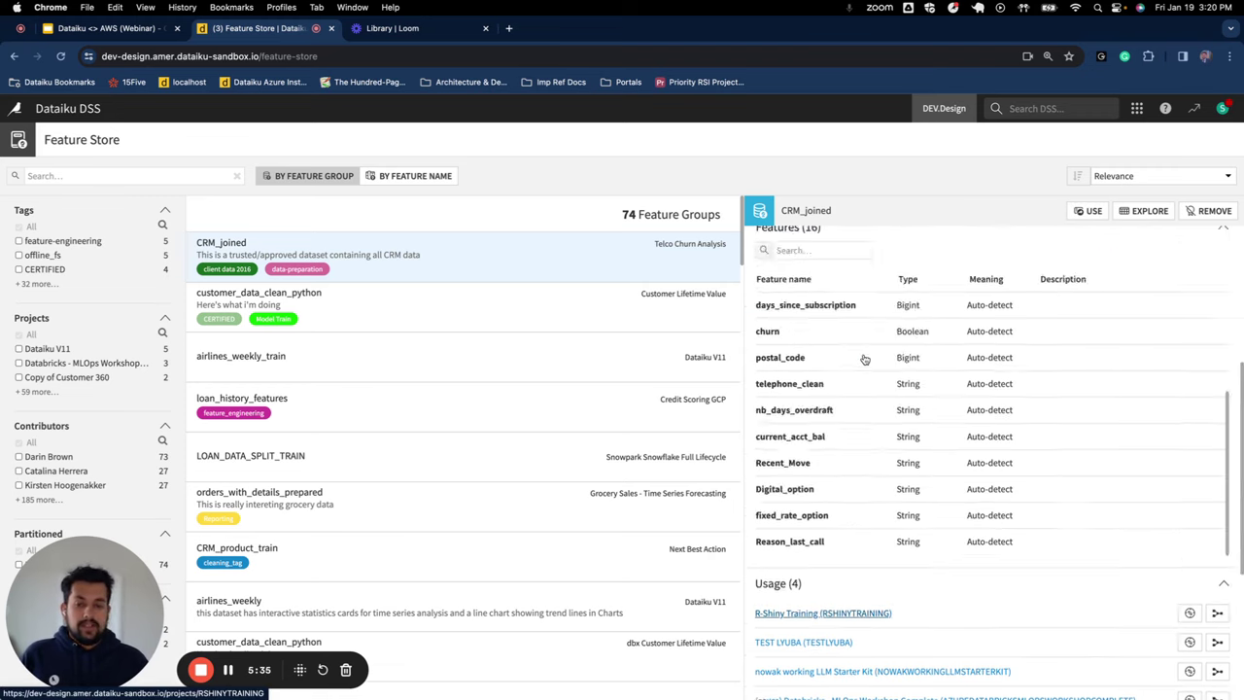
click(1137, 109)
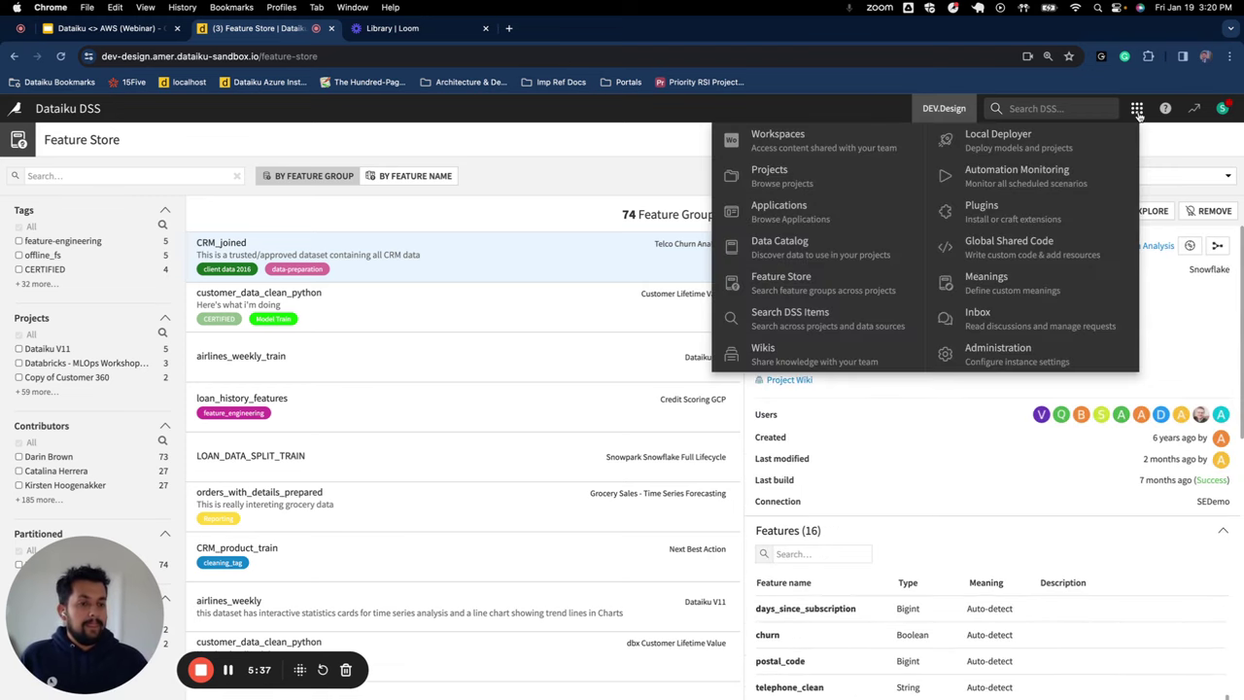
- Open the admin Connections settings and list the available new connection types
click(1004, 356)
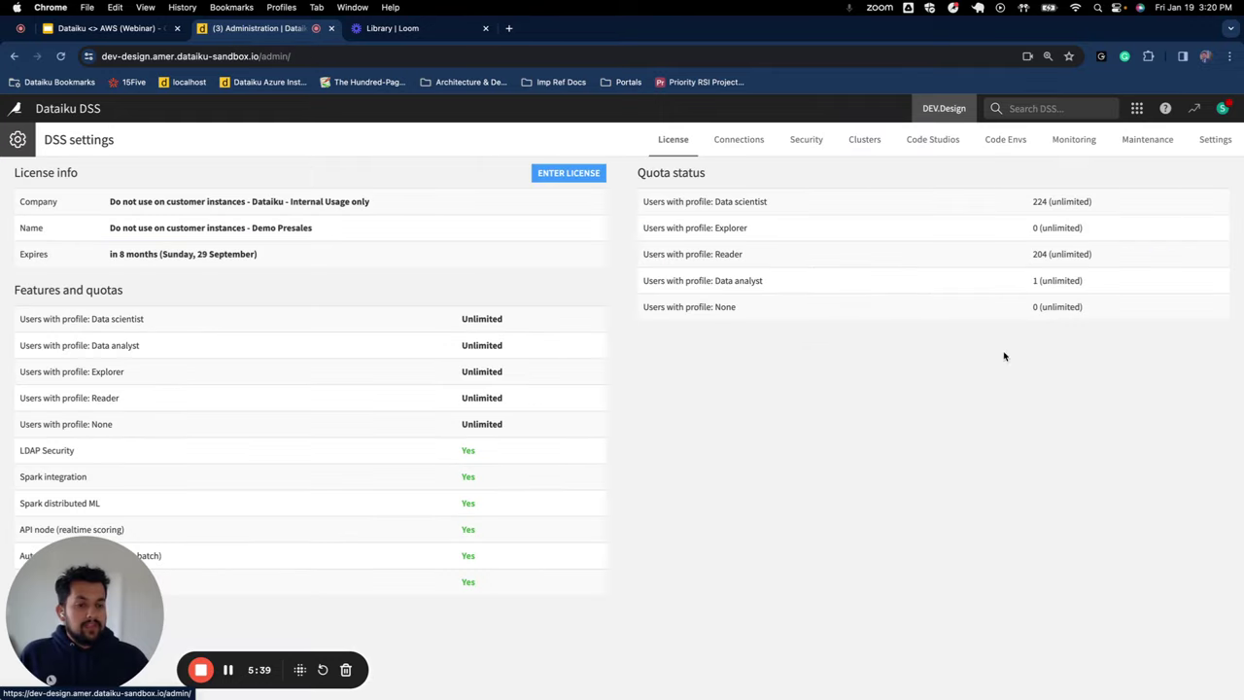
click(741, 142)
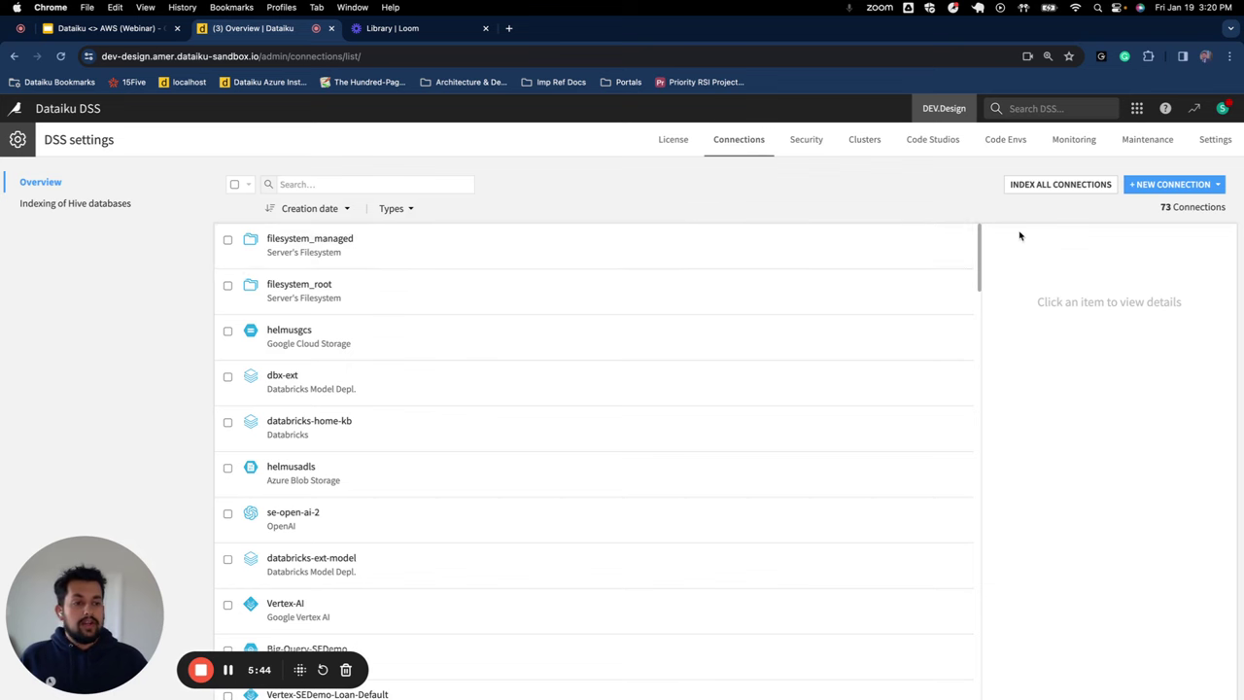
click(1172, 184)
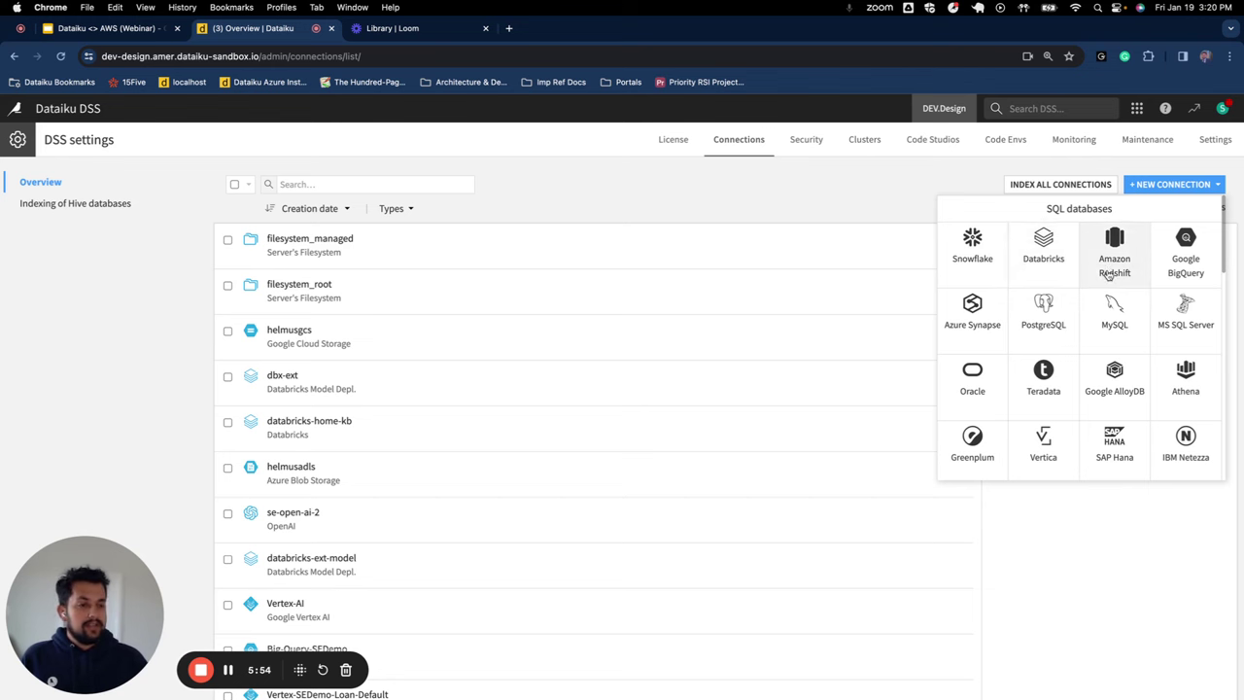
- Browse the connection types down to LLM Mesh providers like OpenAI, Azure OpenAI and AWS Bedrock
scroll(1110, 270, down, 3)
scroll(1108, 267, down, 6)
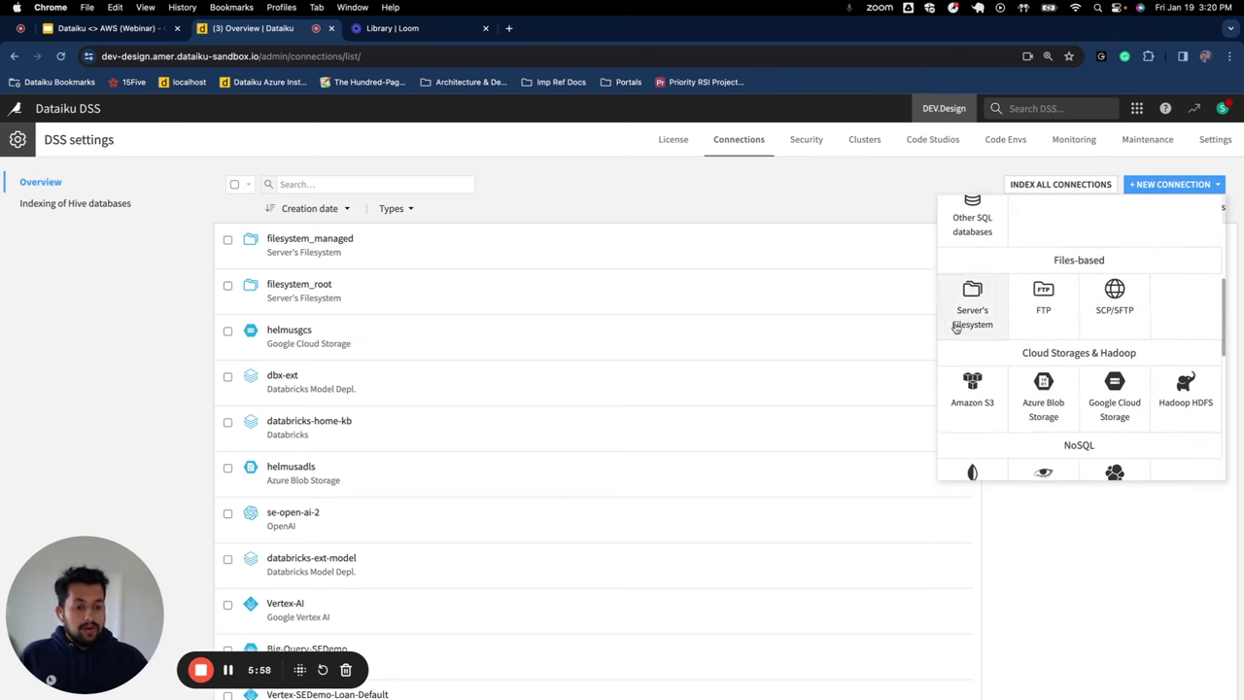
scroll(1043, 330, down, 1)
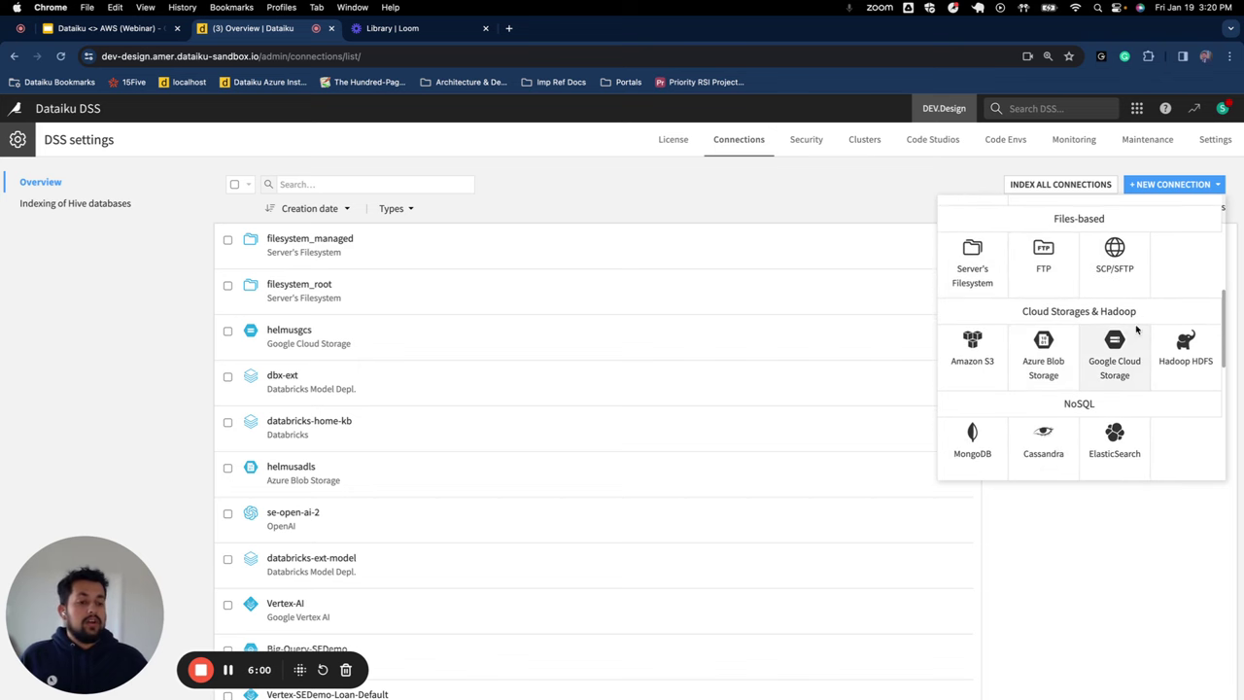
scroll(975, 380, down, 5)
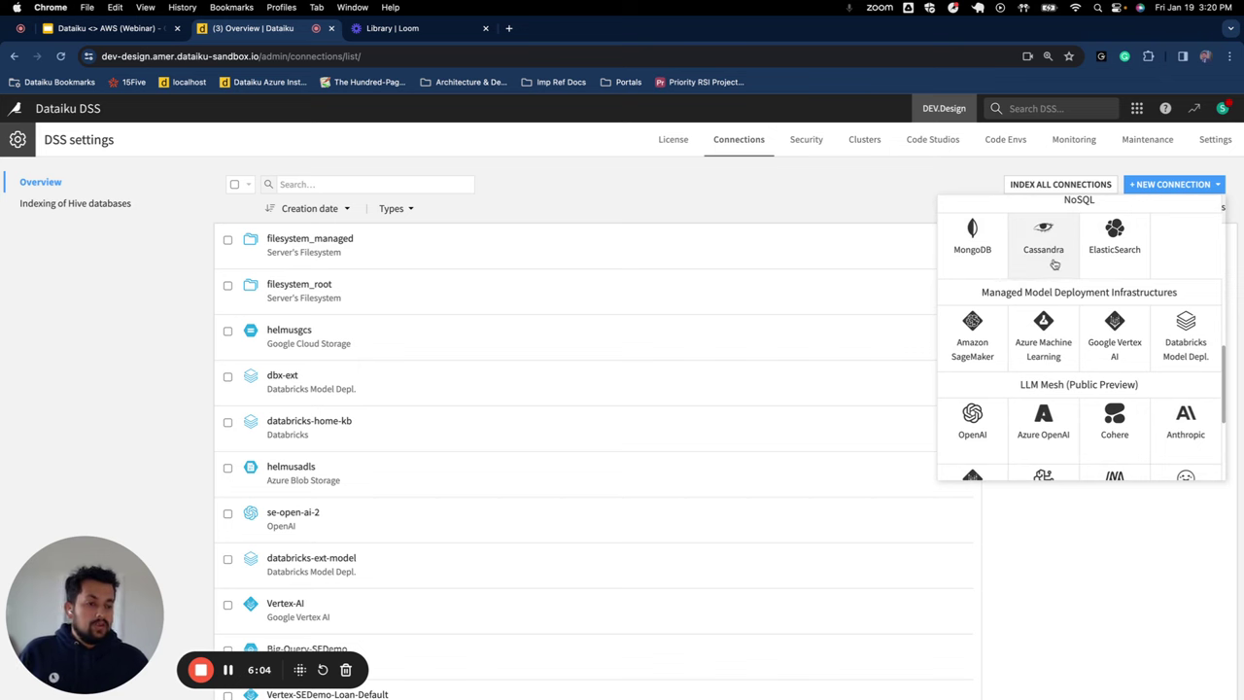
scroll(1052, 265, up, 1)
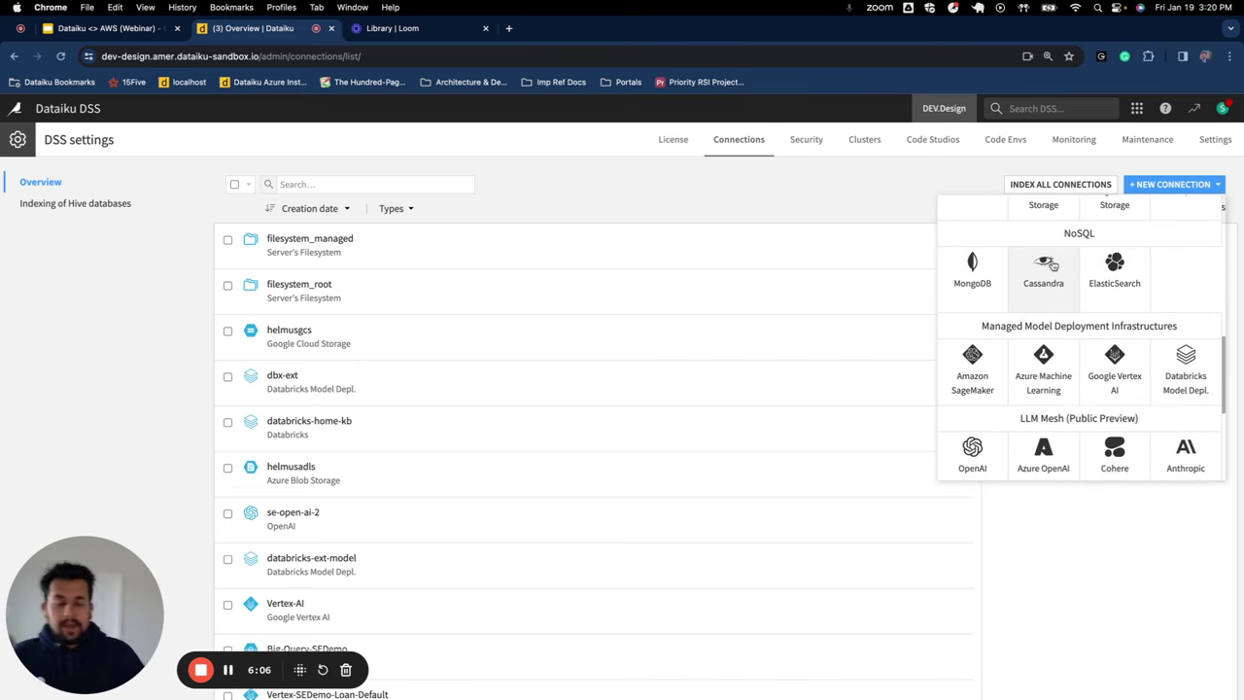
scroll(1056, 305, down, 2)
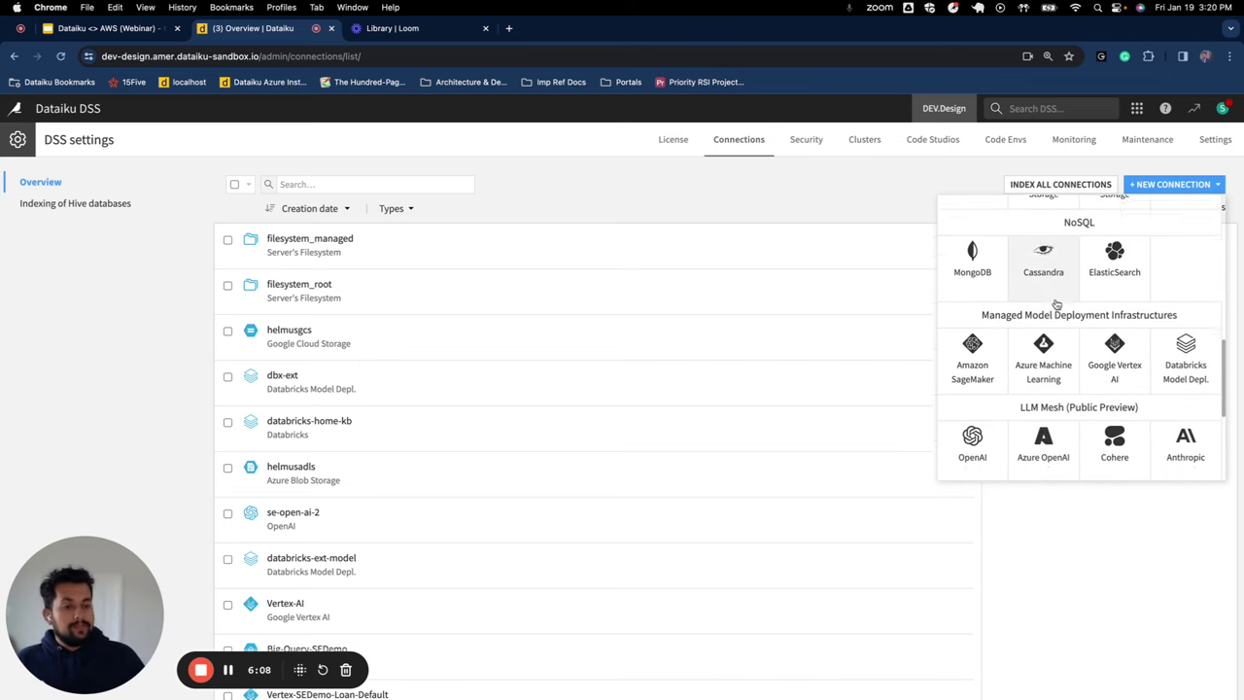
scroll(1054, 296, down, 1)
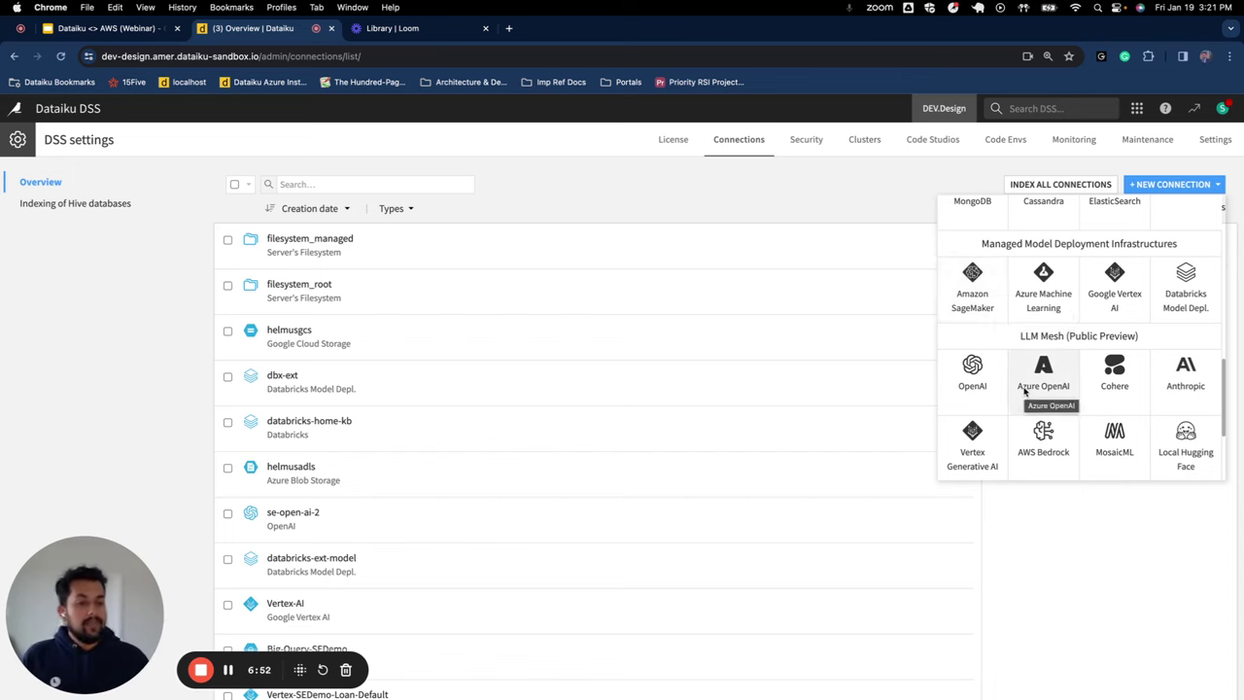
scroll(1038, 388, down, 2)
scroll(1025, 390, down, 2)
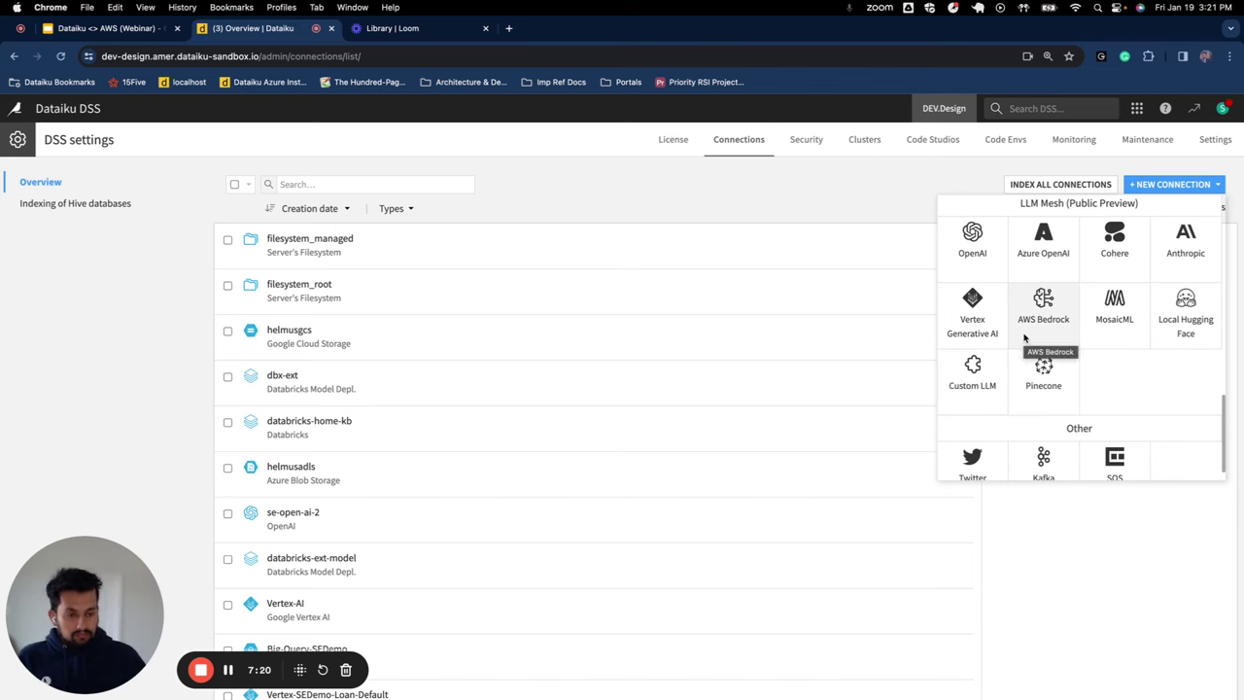
scroll(1022, 338, up, 1)
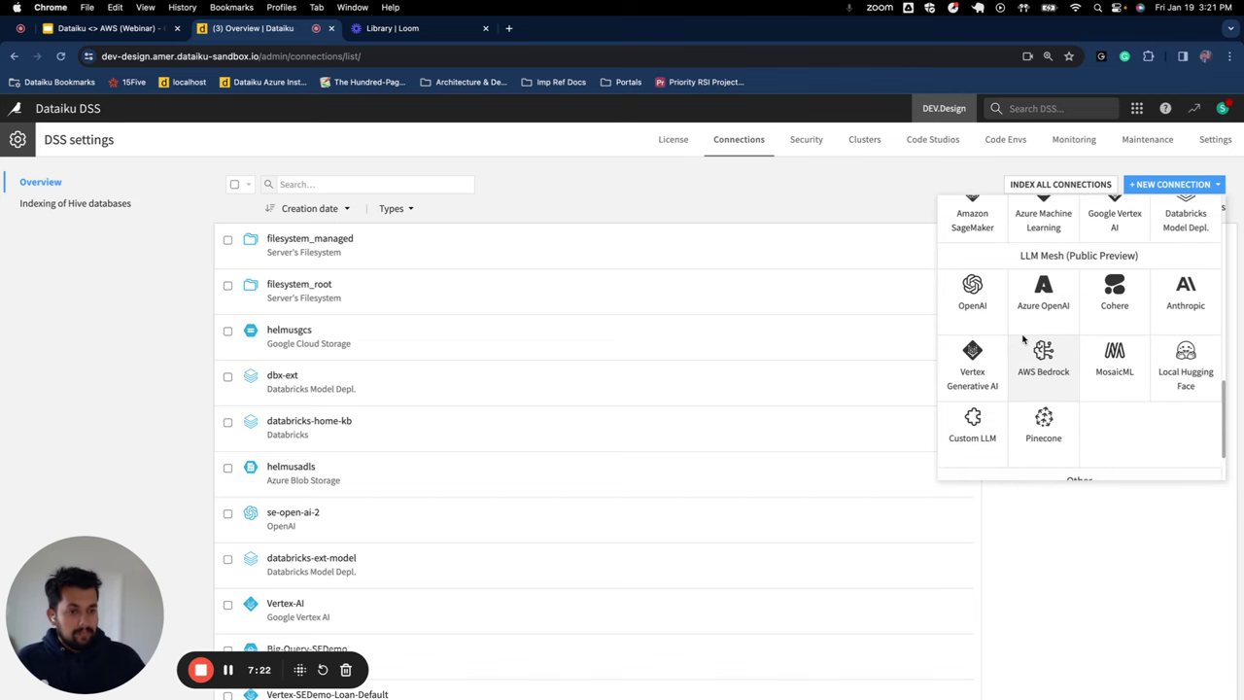
- Look over the new AWS Bedrock connection form, then return to the DSS home page
click(1045, 360)
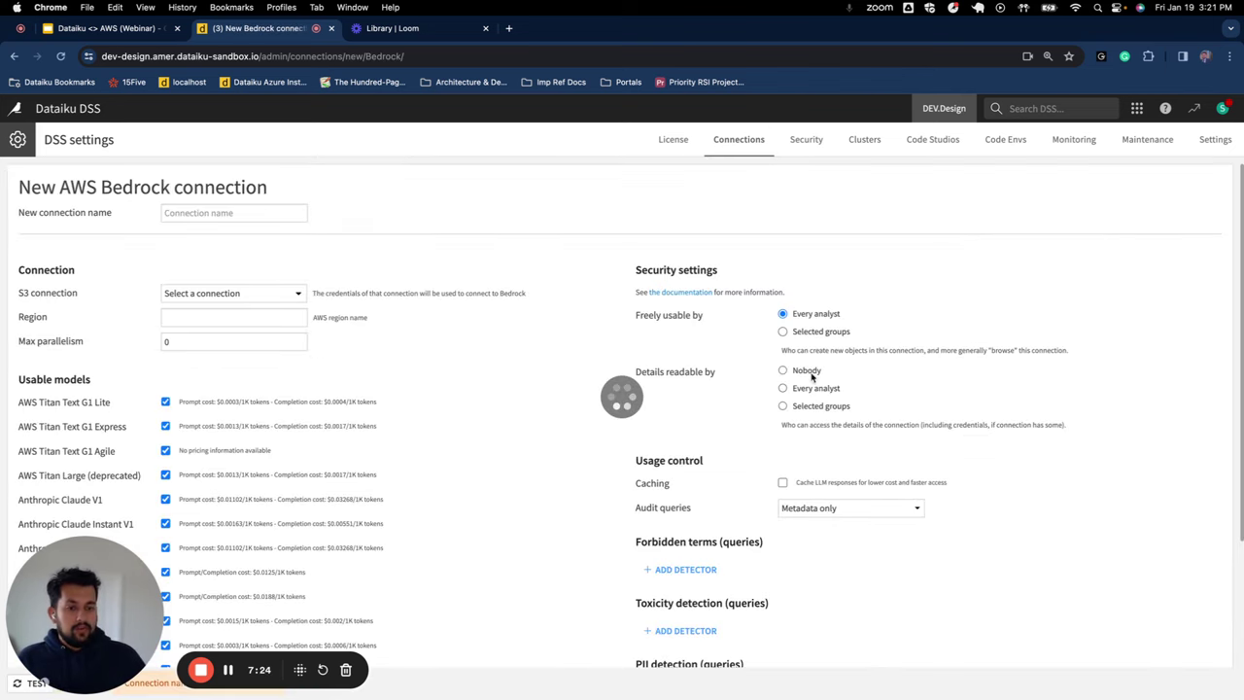
scroll(576, 382, down, 3)
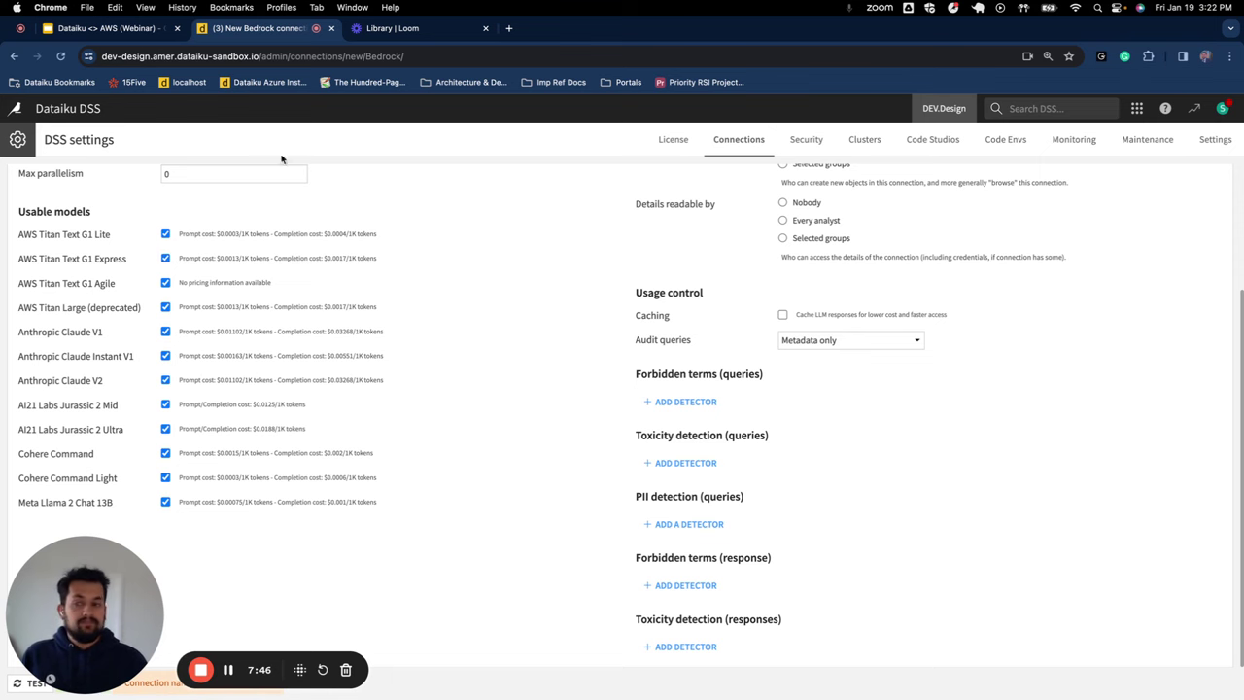
click(19, 112)
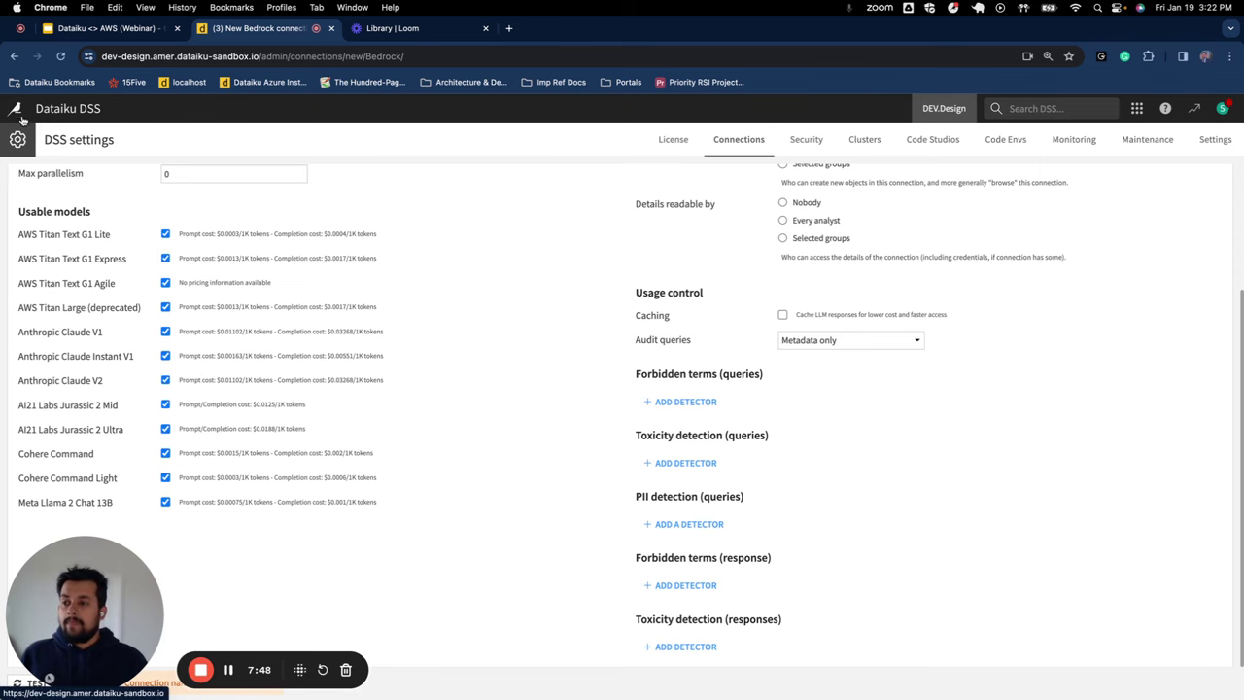
- Review the AWS Integrations - Credit_Card_Fraud summary: 26 datasets, 22 recipes, 3 models
click(369, 275)
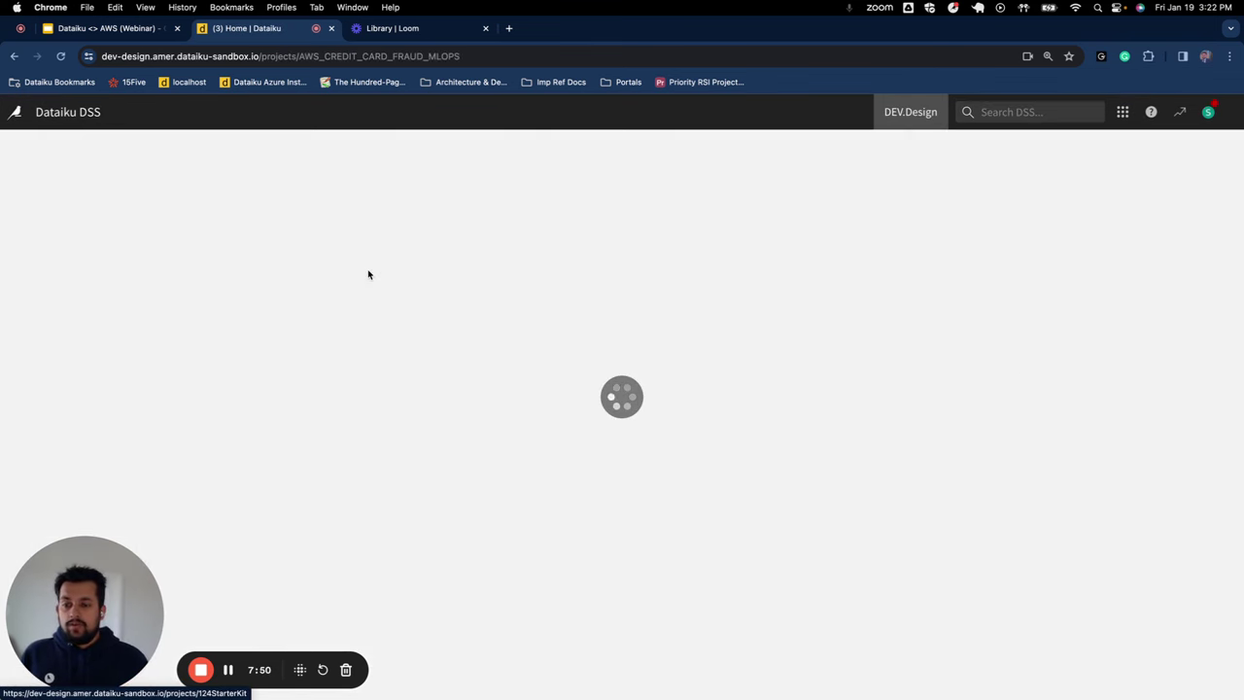
click(157, 112)
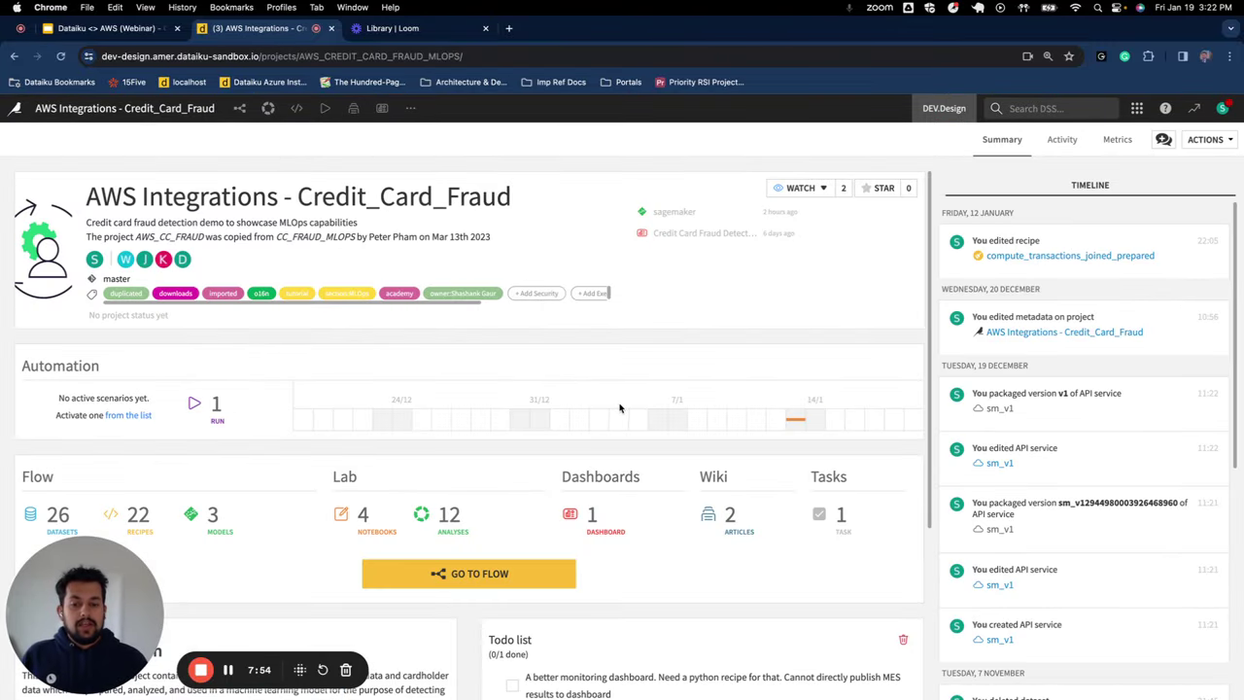
scroll(626, 408, down, 1)
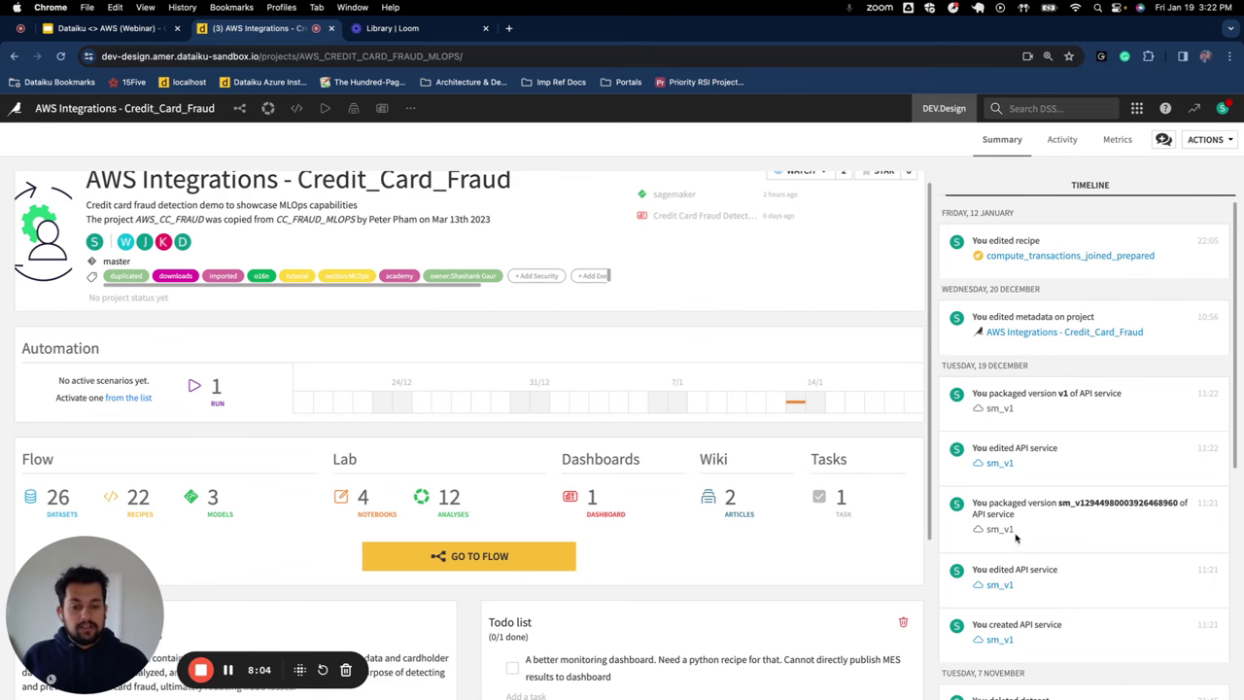
scroll(712, 531, down, 1)
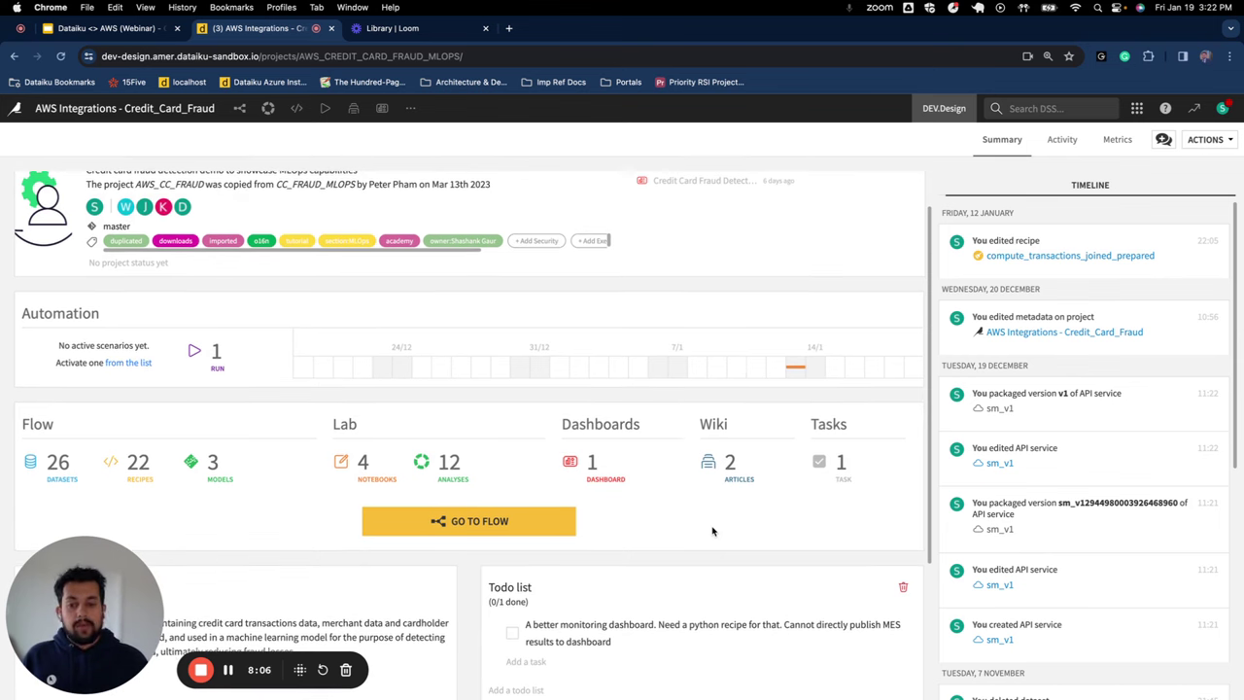
scroll(712, 530, up, 1)
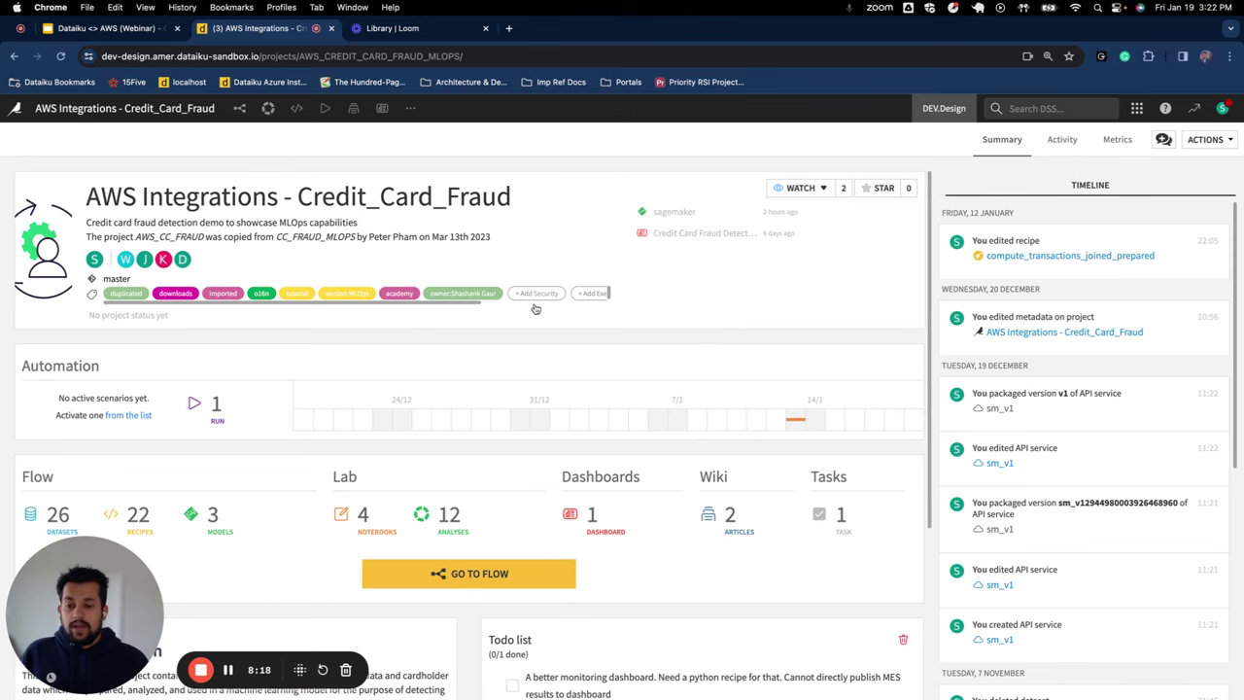
scroll(522, 363, down, 5)
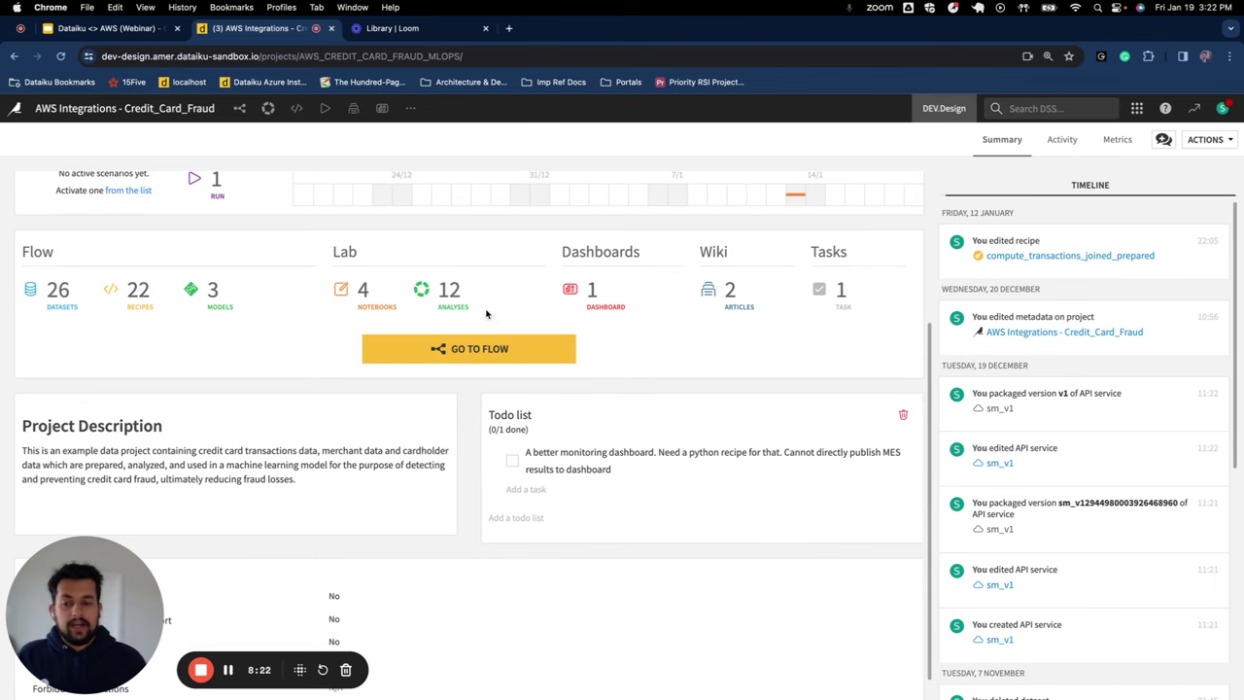
scroll(486, 314, down, 1)
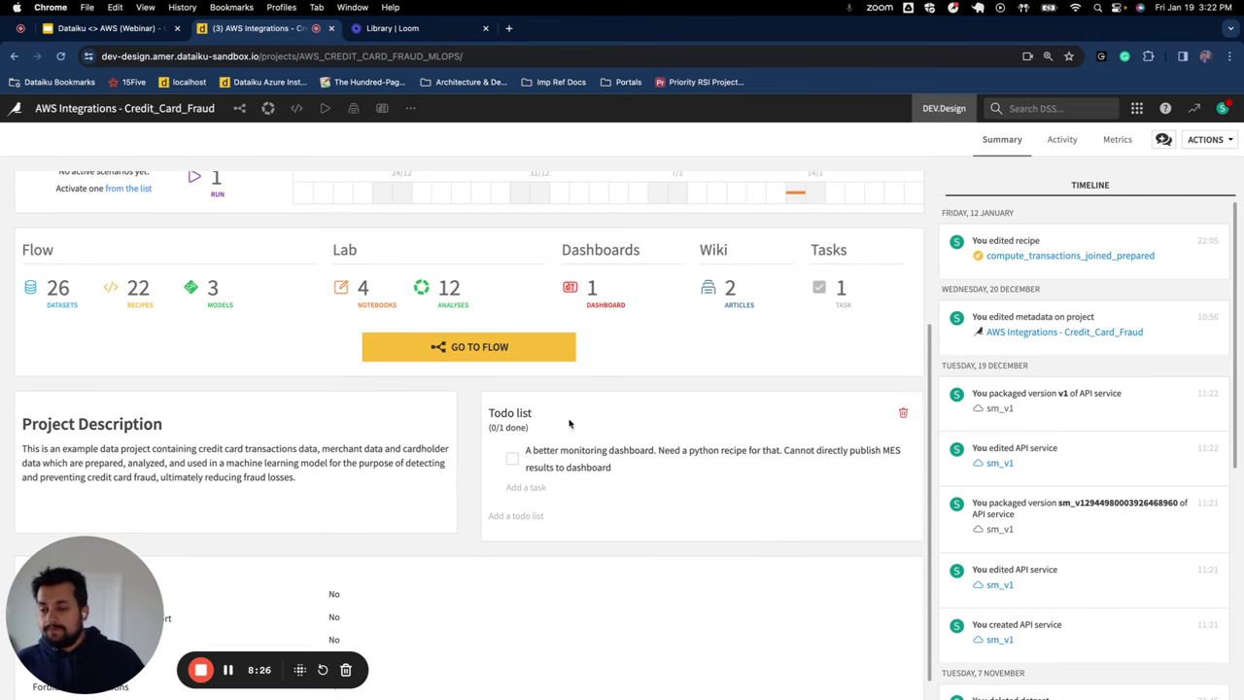
- Isolate the S3 Powered Flow zone and show the recipes available for transactions_prepared
click(521, 352)
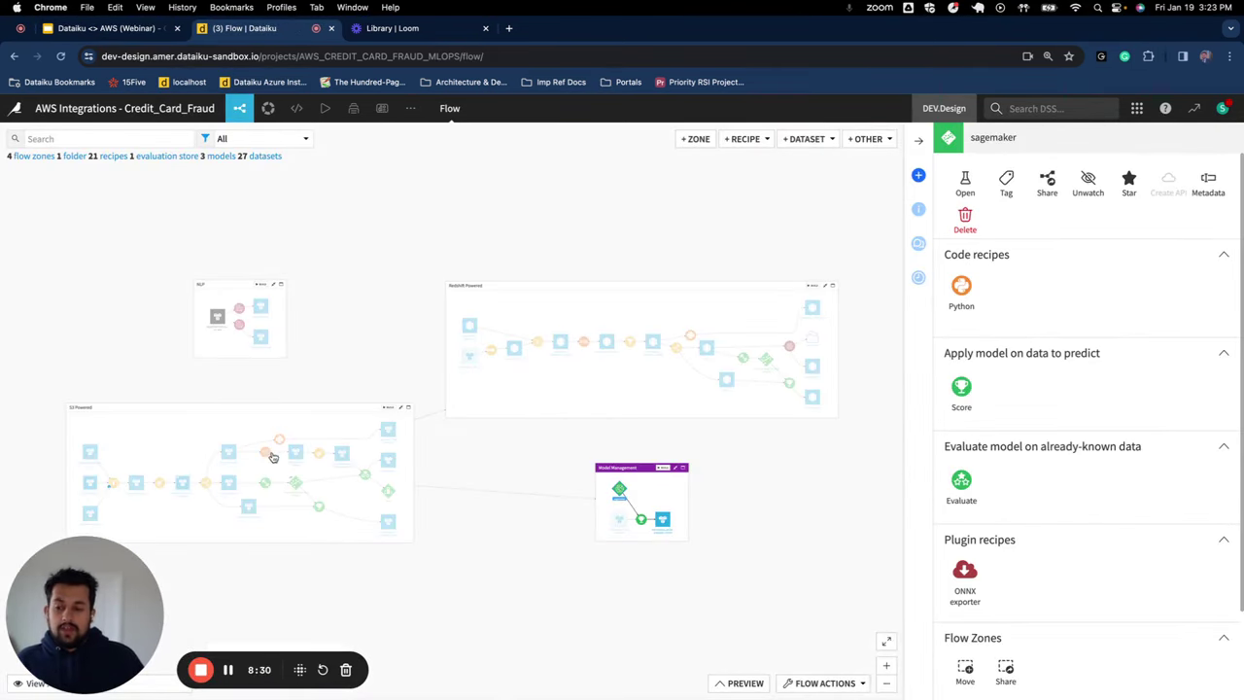
click(192, 440)
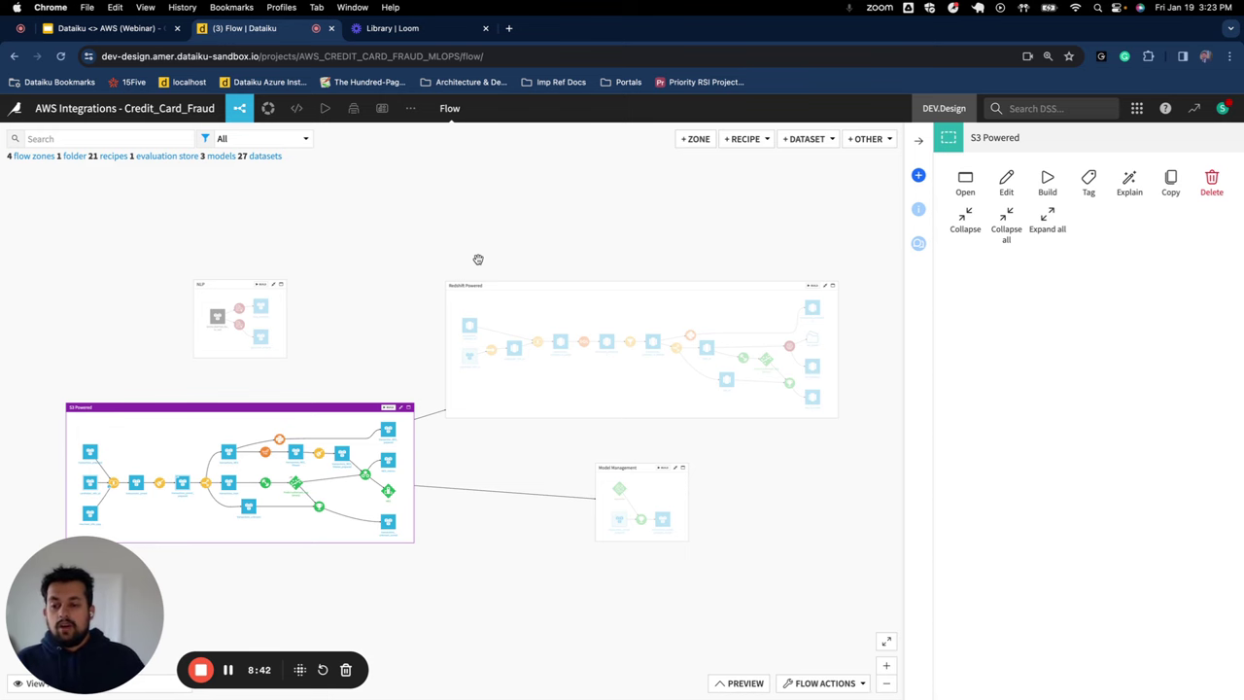
double_click(206, 433)
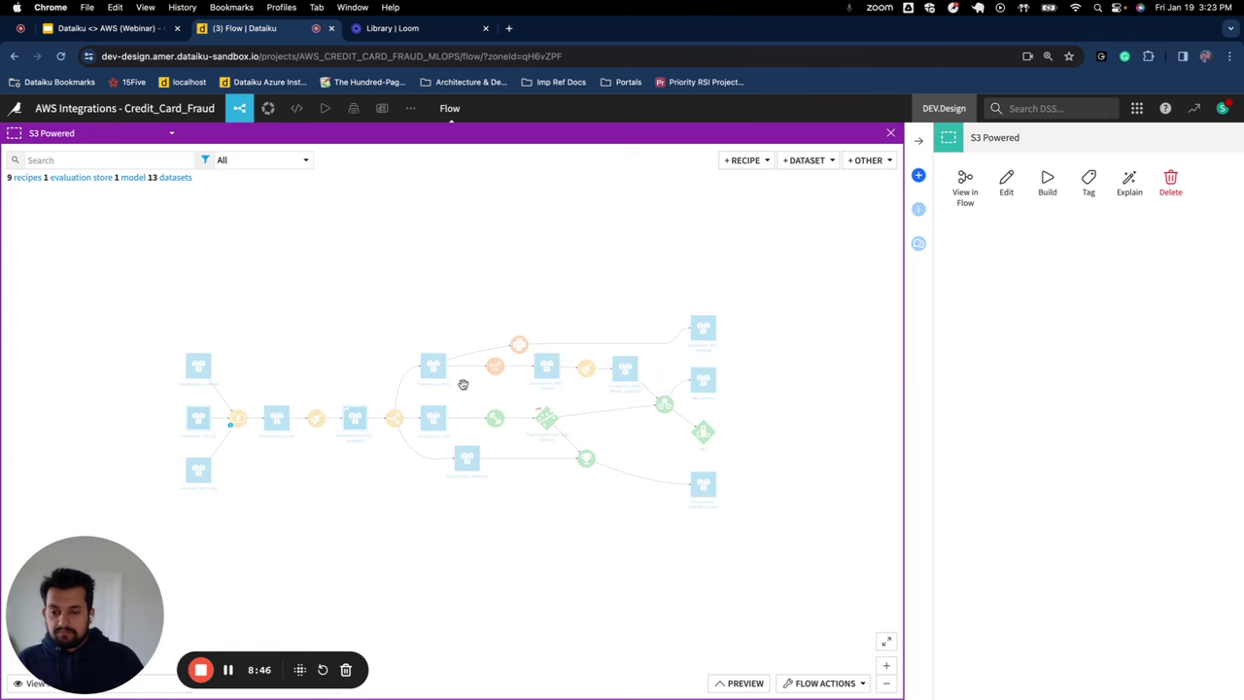
click(199, 368)
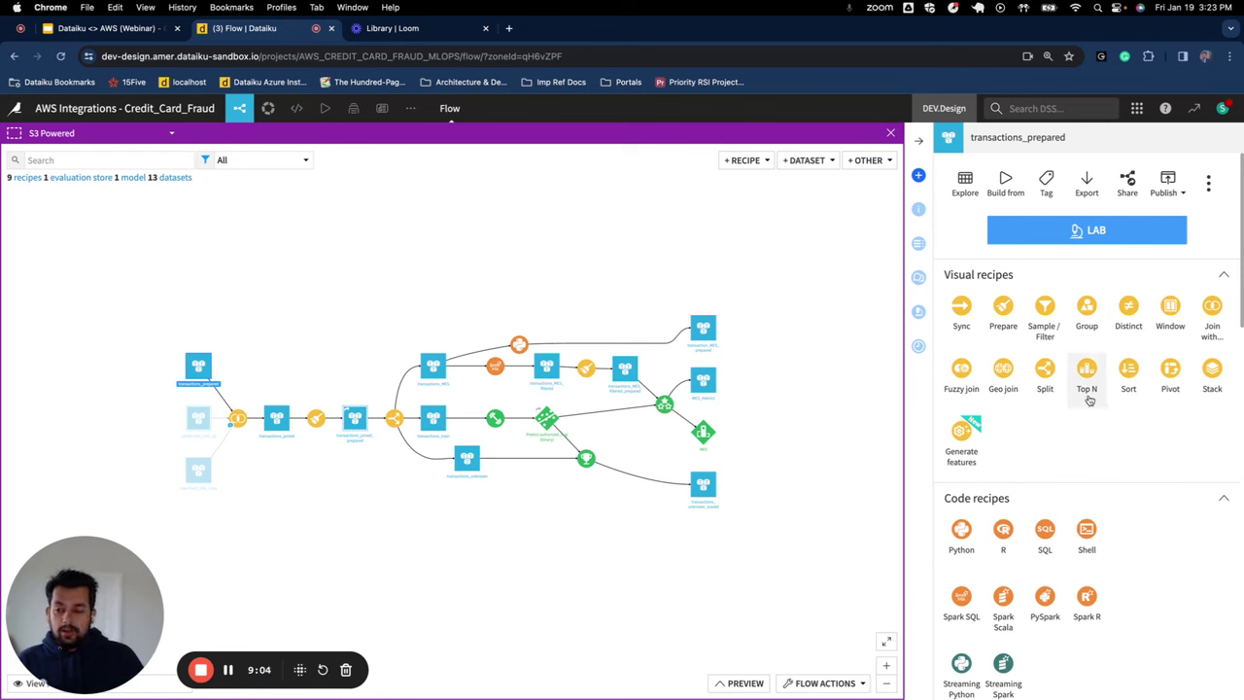
scroll(1088, 399, down, 1)
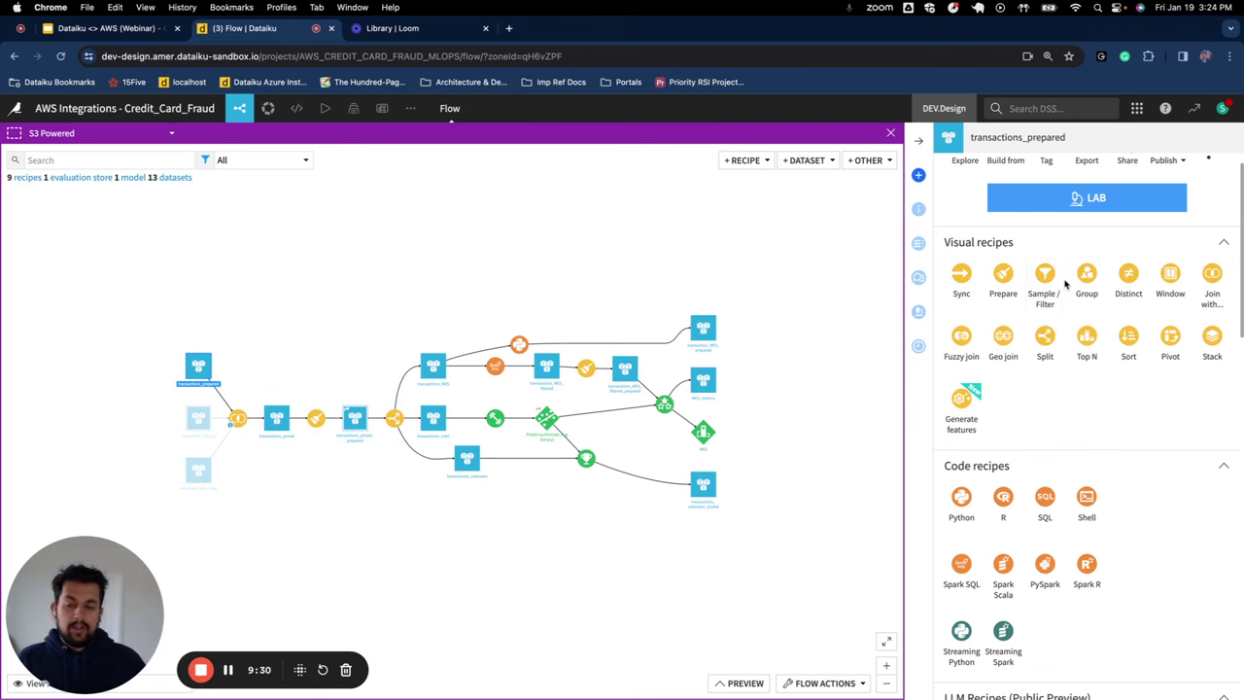
double_click(238, 419)
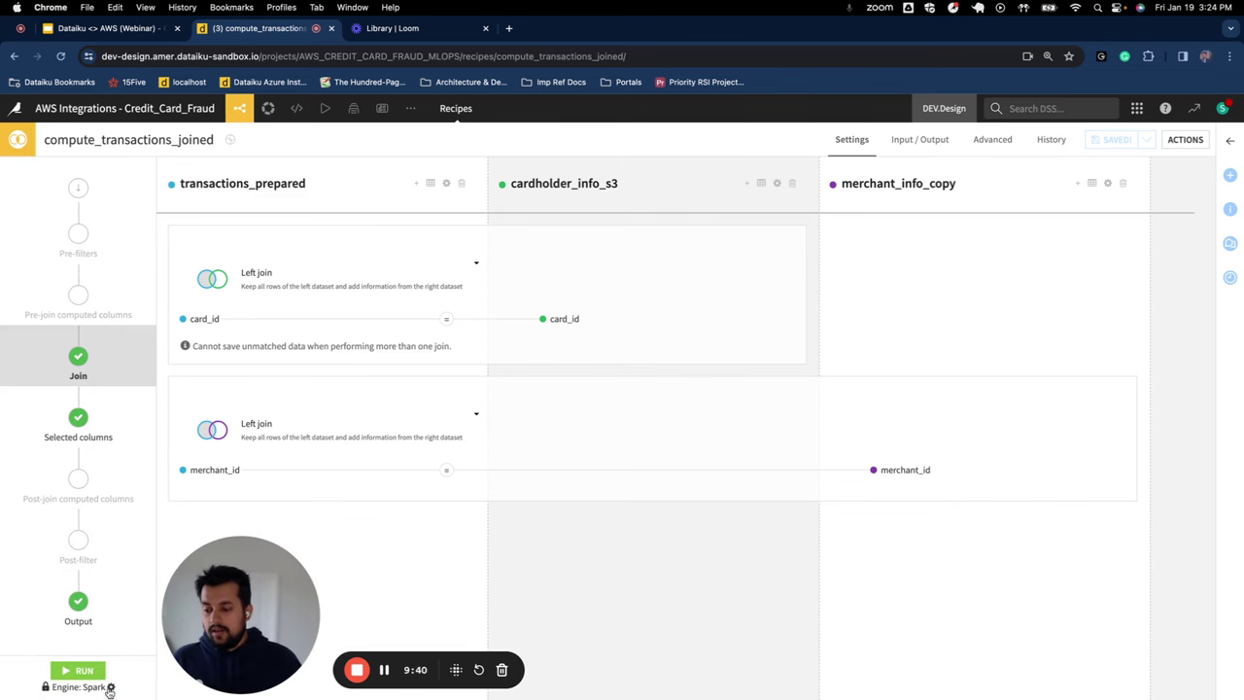
click(80, 620)
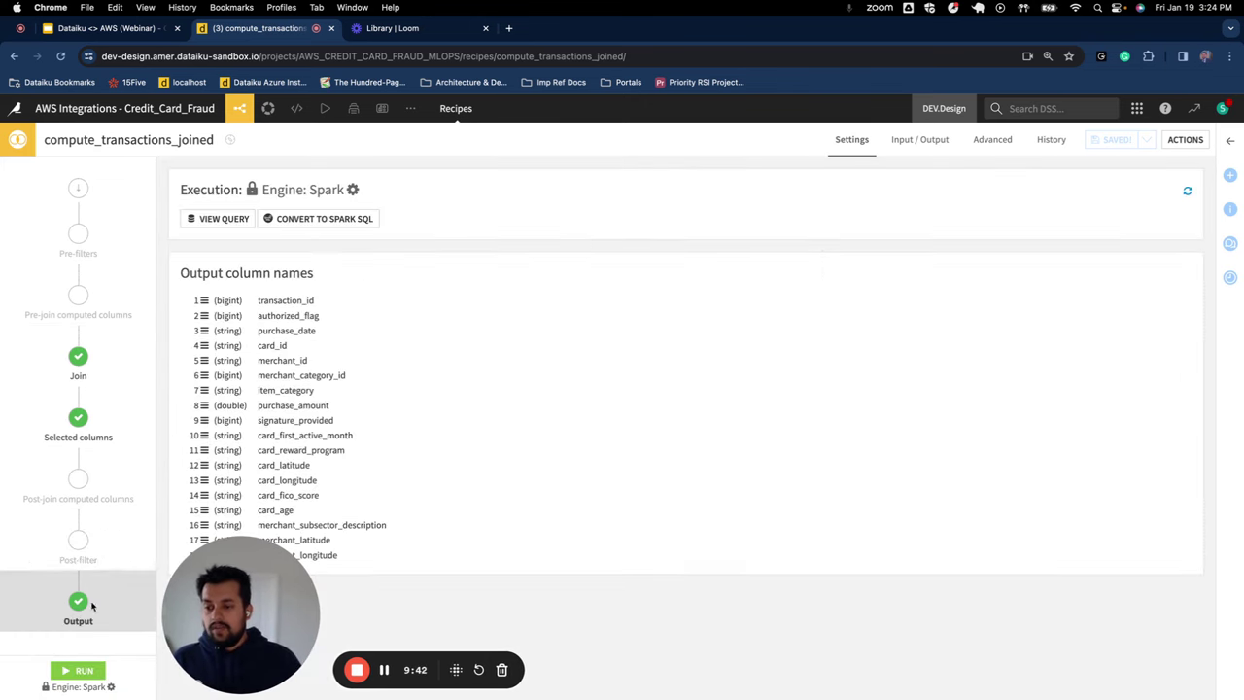
click(224, 219)
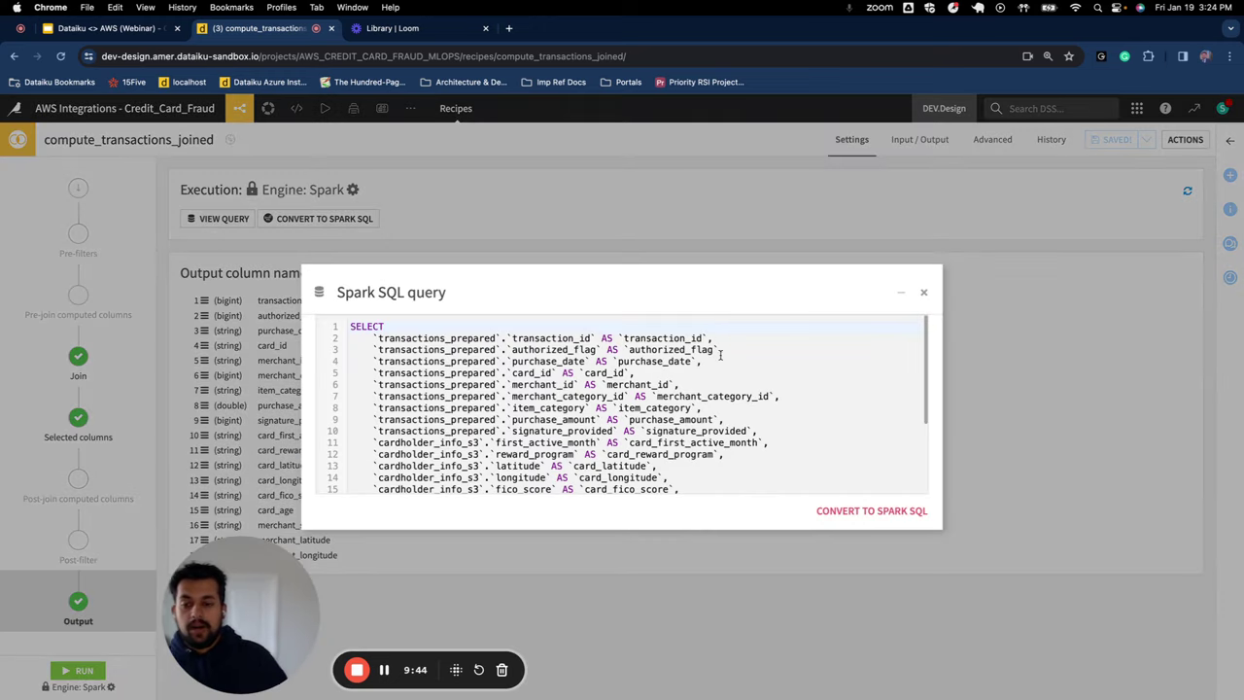
click(925, 296)
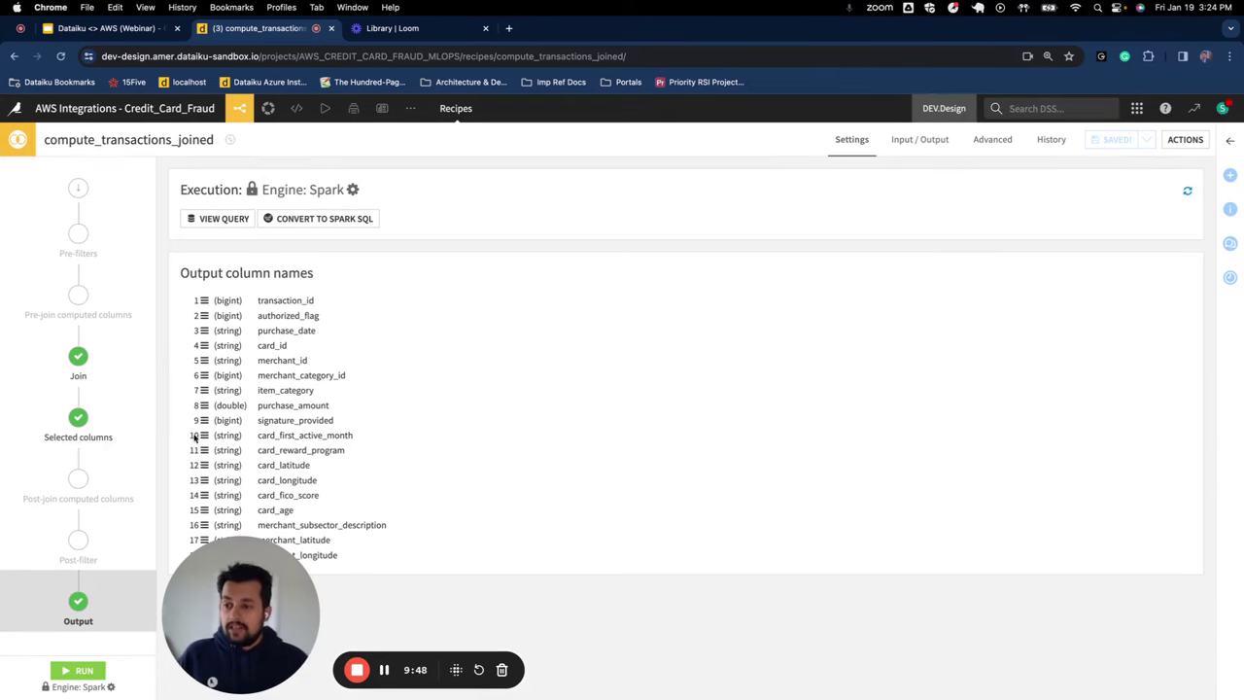
click(111, 687)
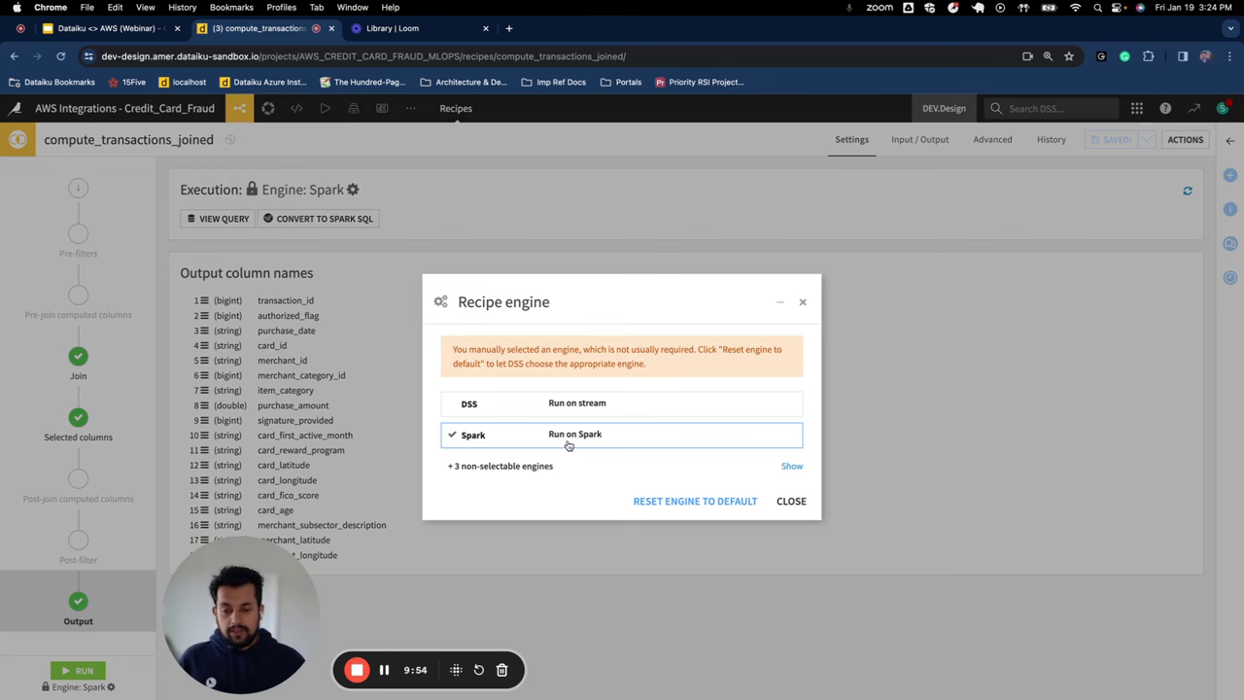
click(791, 500)
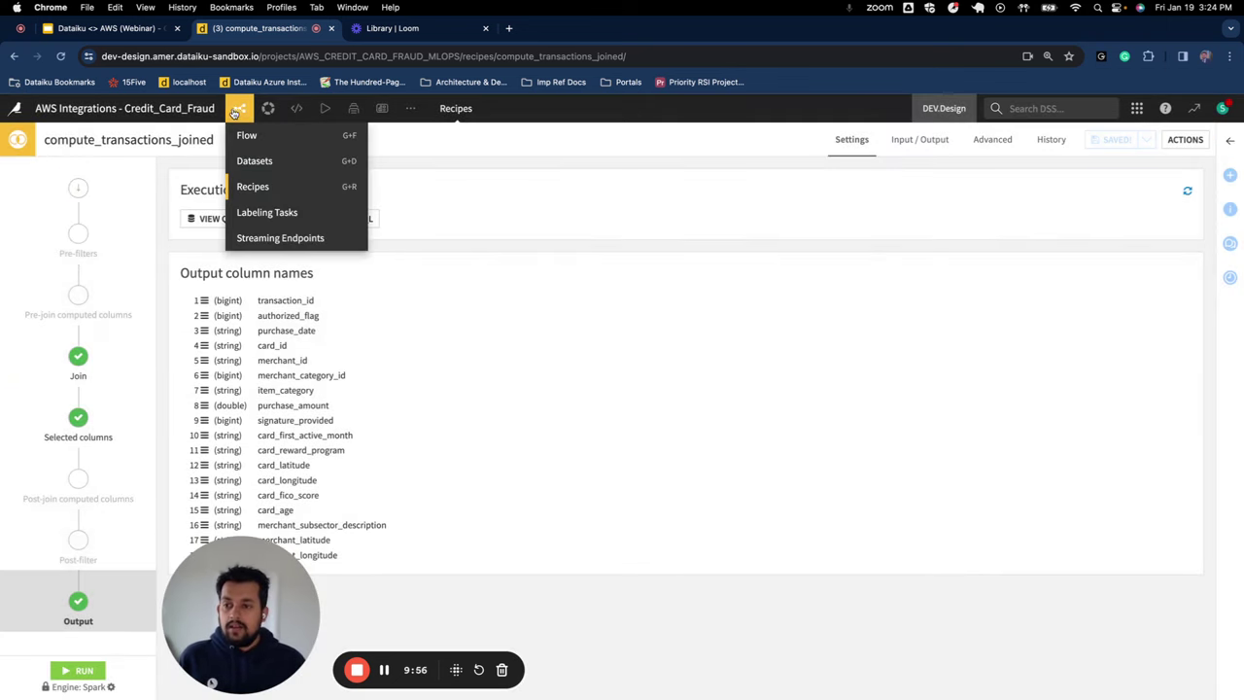
click(239, 110)
drag(290, 599, 132, 571)
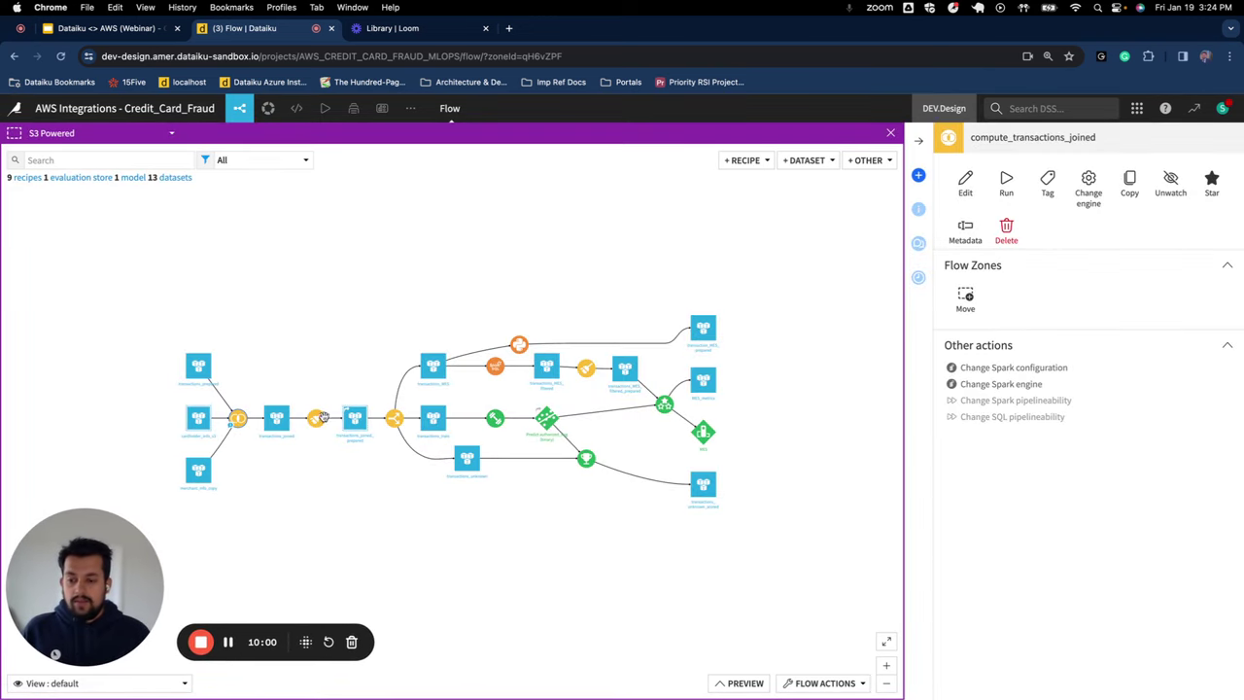
click(275, 417)
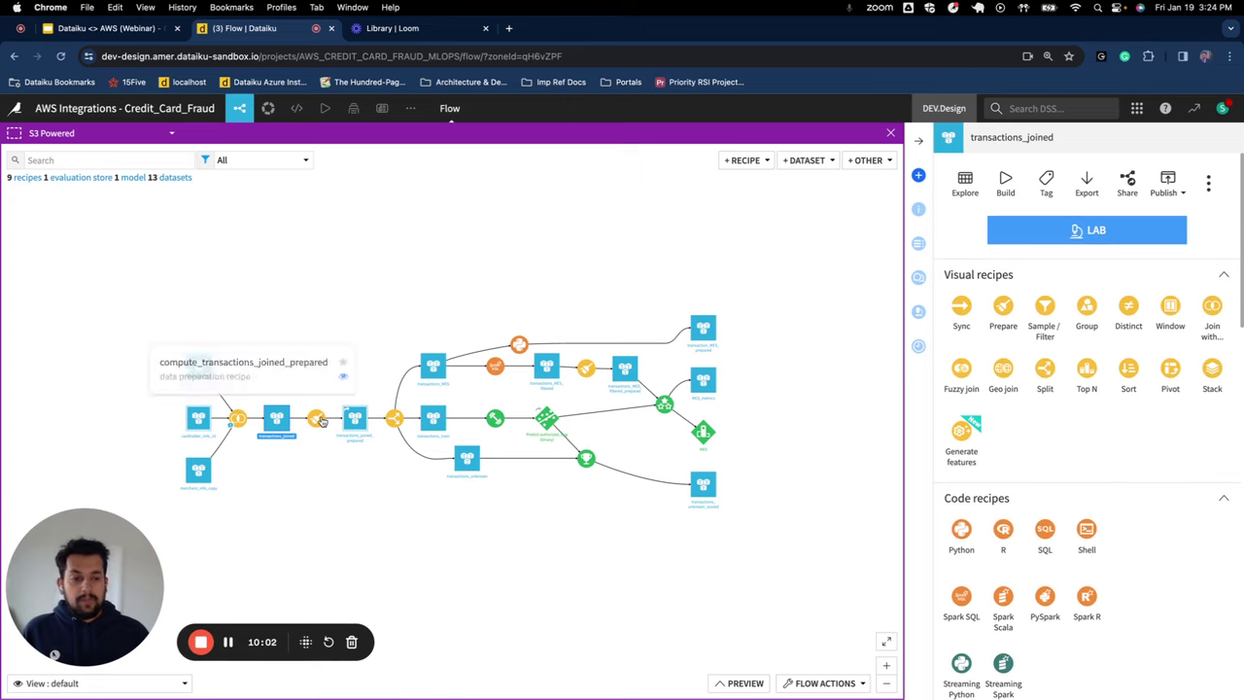
double_click(313, 420)
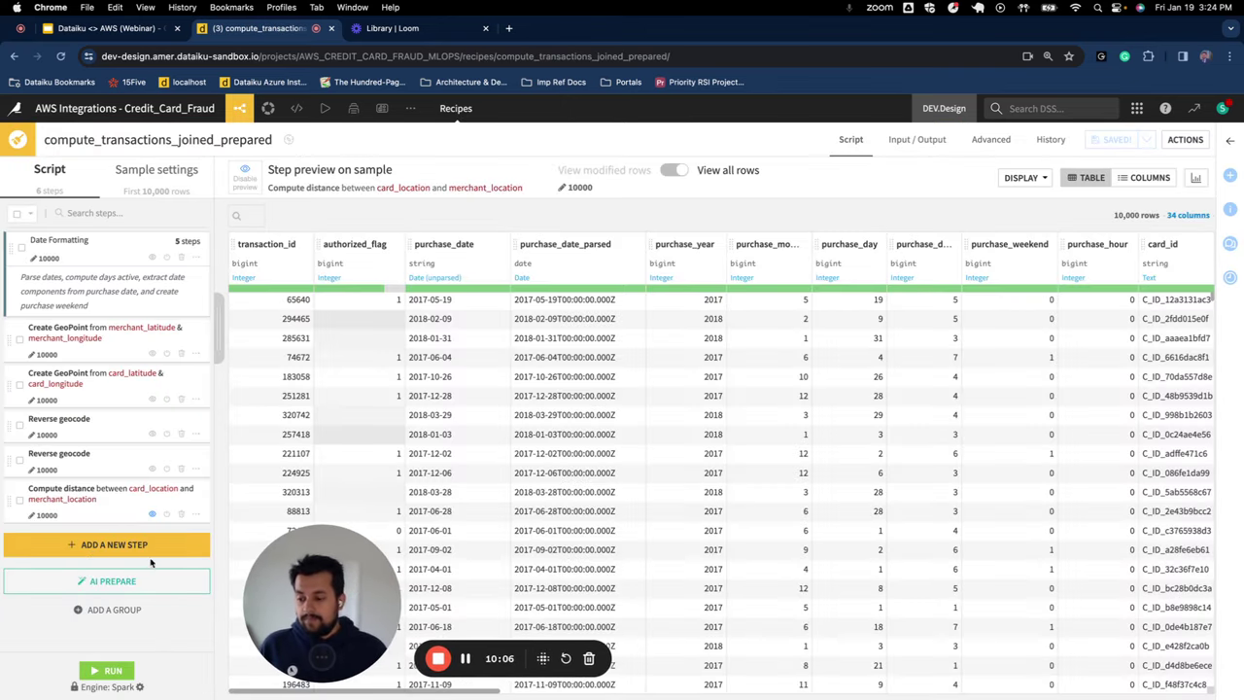
click(146, 547)
drag(359, 581, 580, 576)
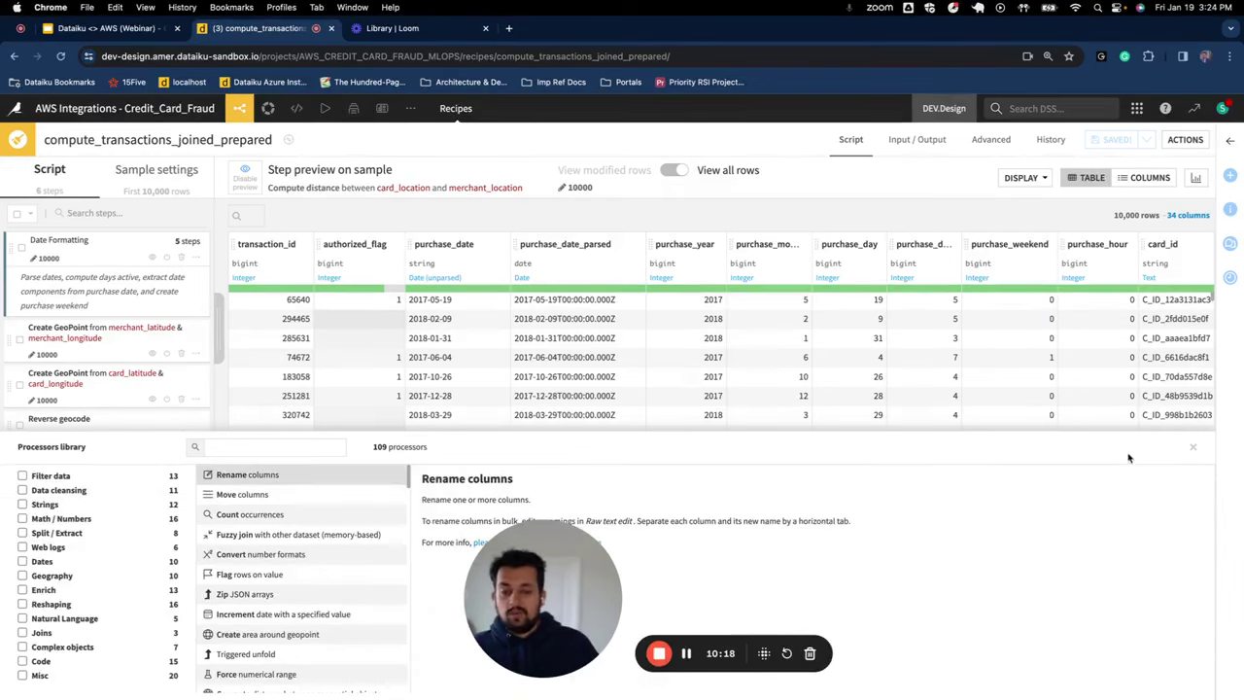
click(1194, 447)
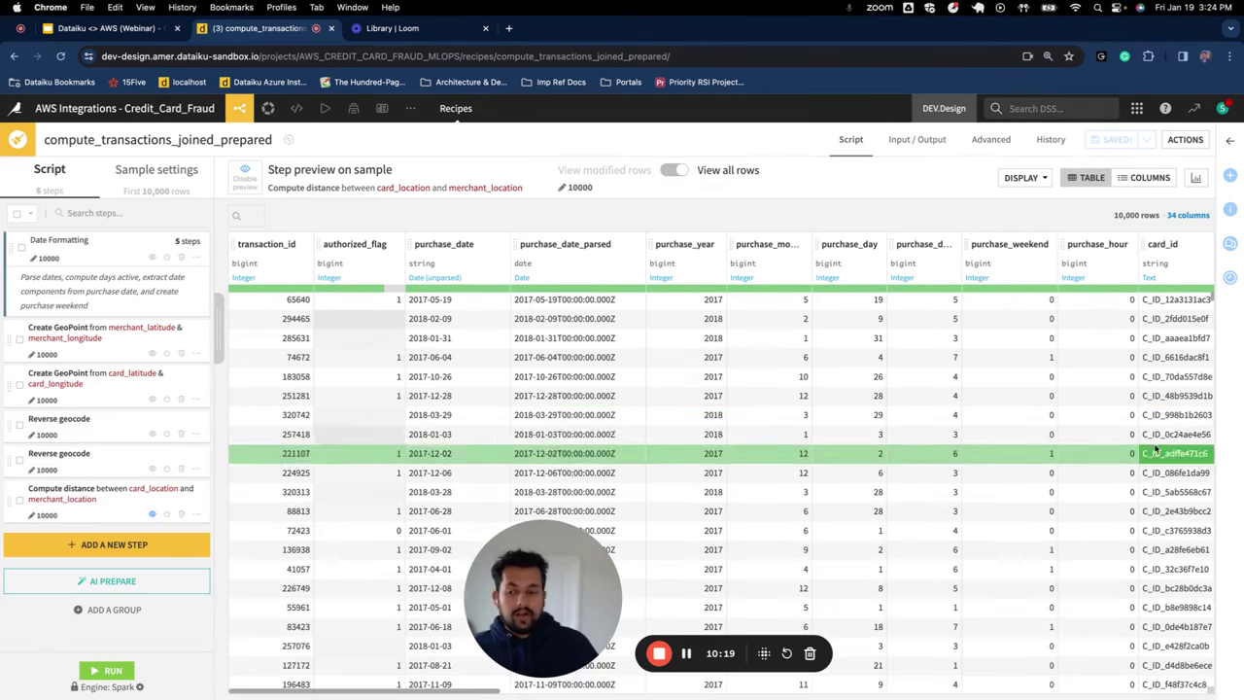
click(113, 582)
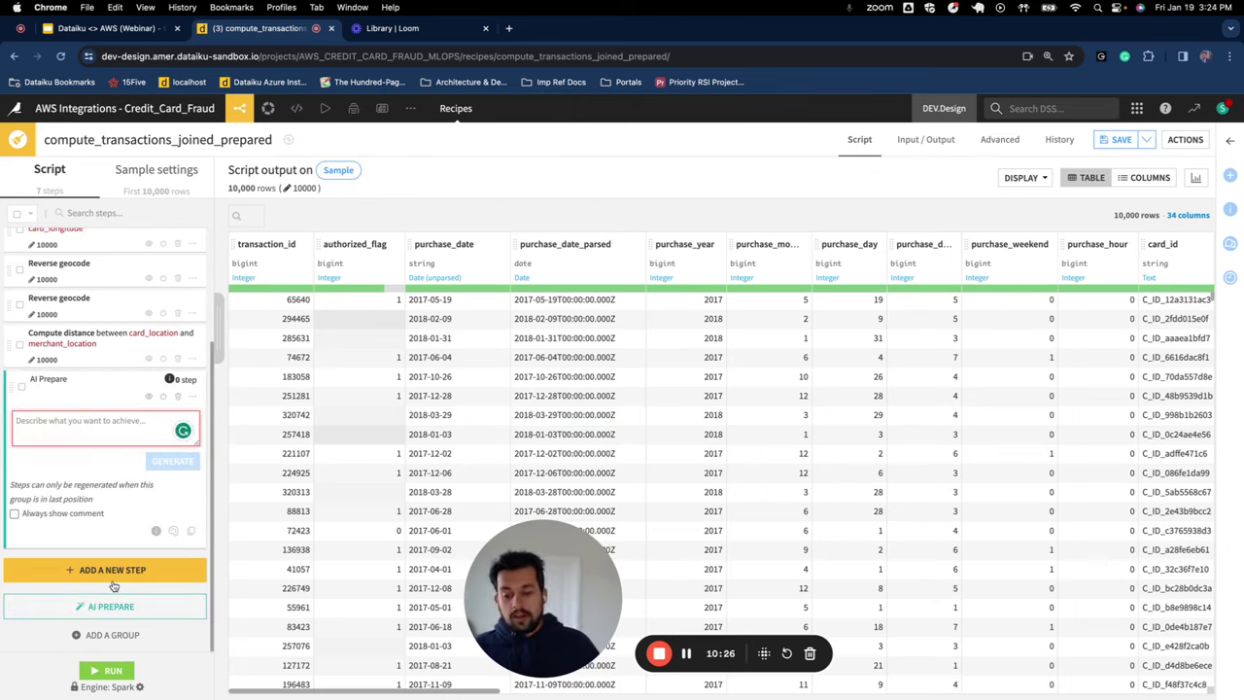
click(113, 388)
mouse_move(239, 109)
click(247, 135)
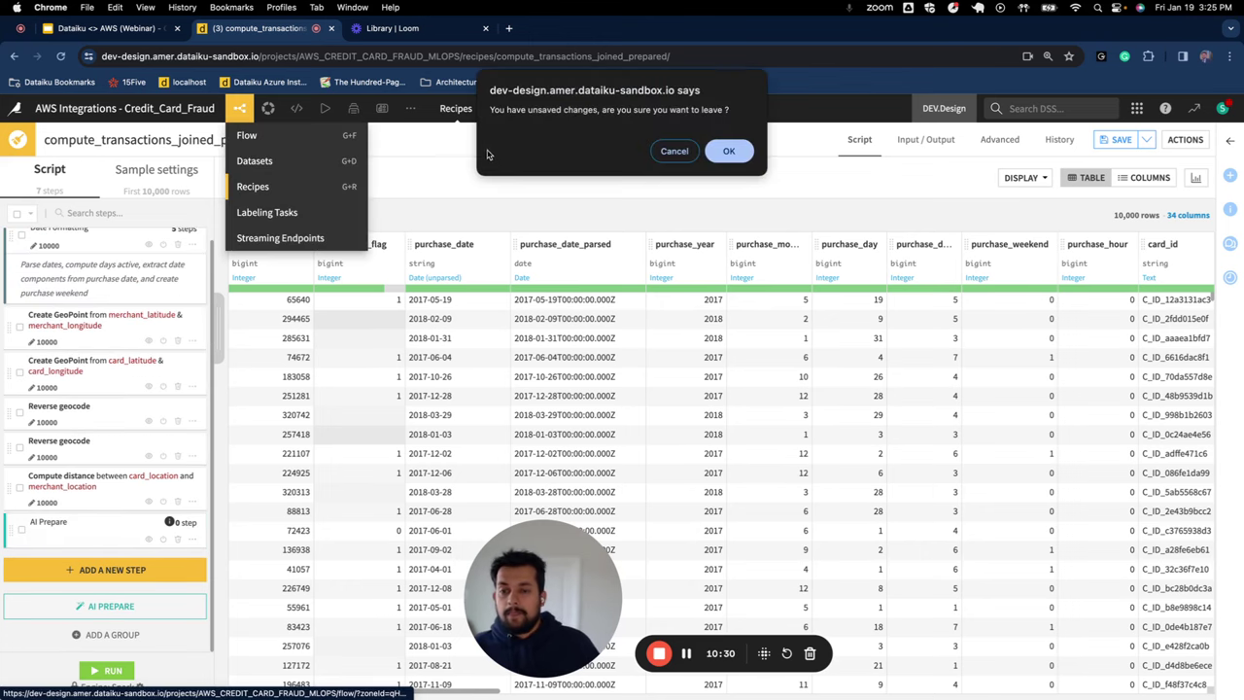
click(740, 153)
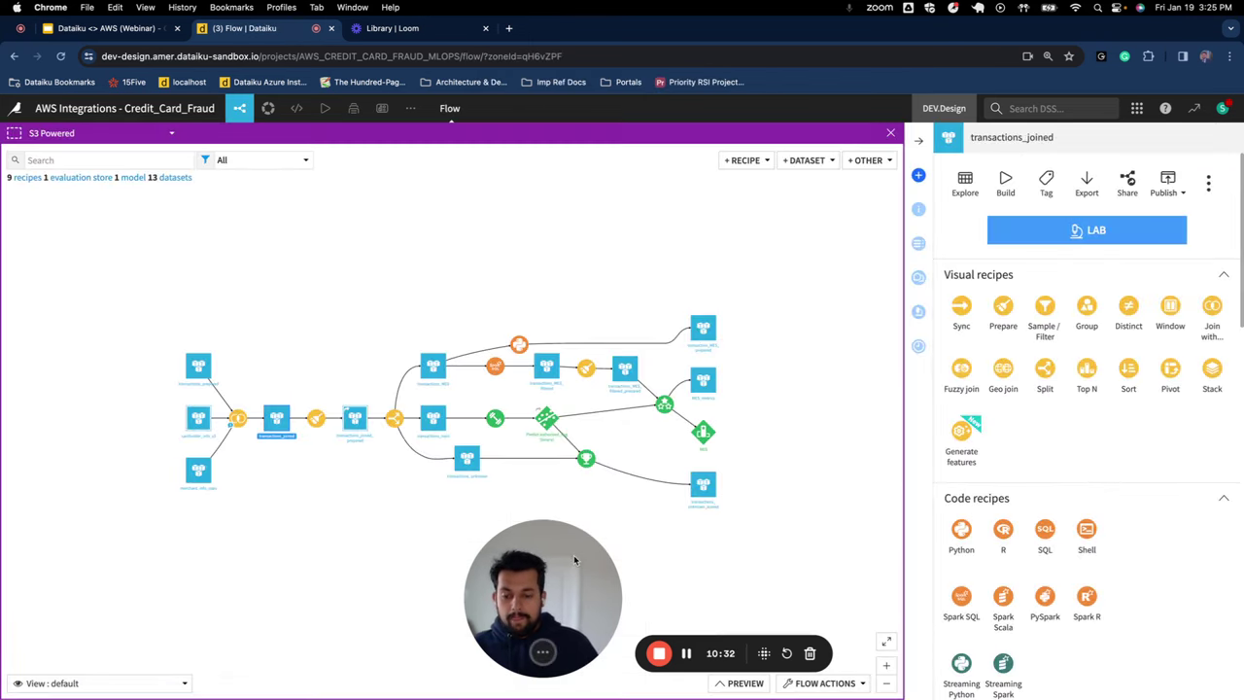
- Scroll transactions_joined's recipes down to LLM recipes: Prompt, Classify text, Summarize text, Embed, Fine tune
drag(569, 561, 233, 532)
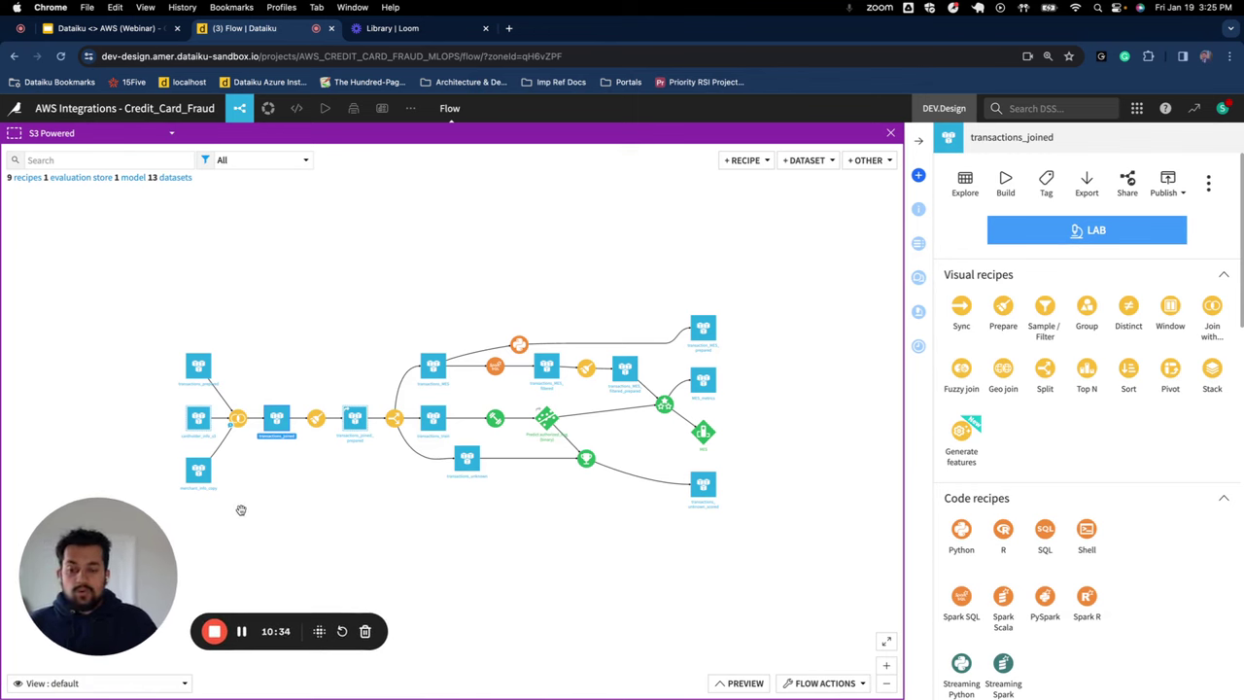
scroll(991, 539, down, 2)
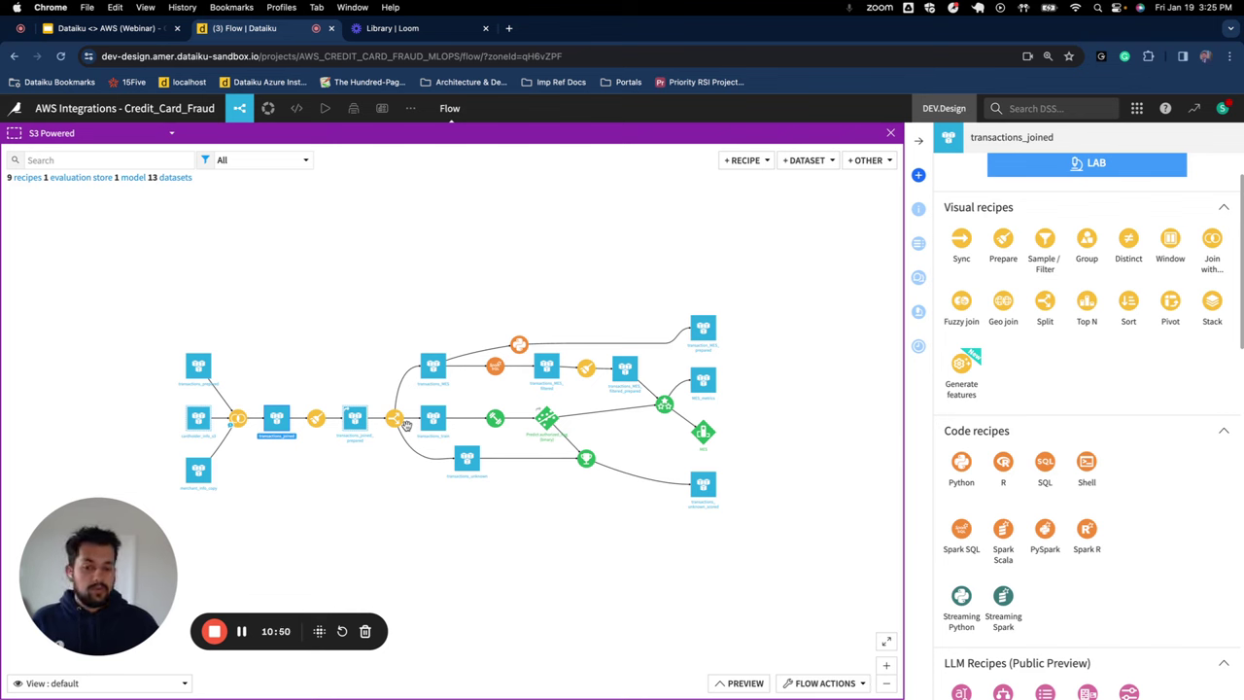
scroll(1040, 544, down, 5)
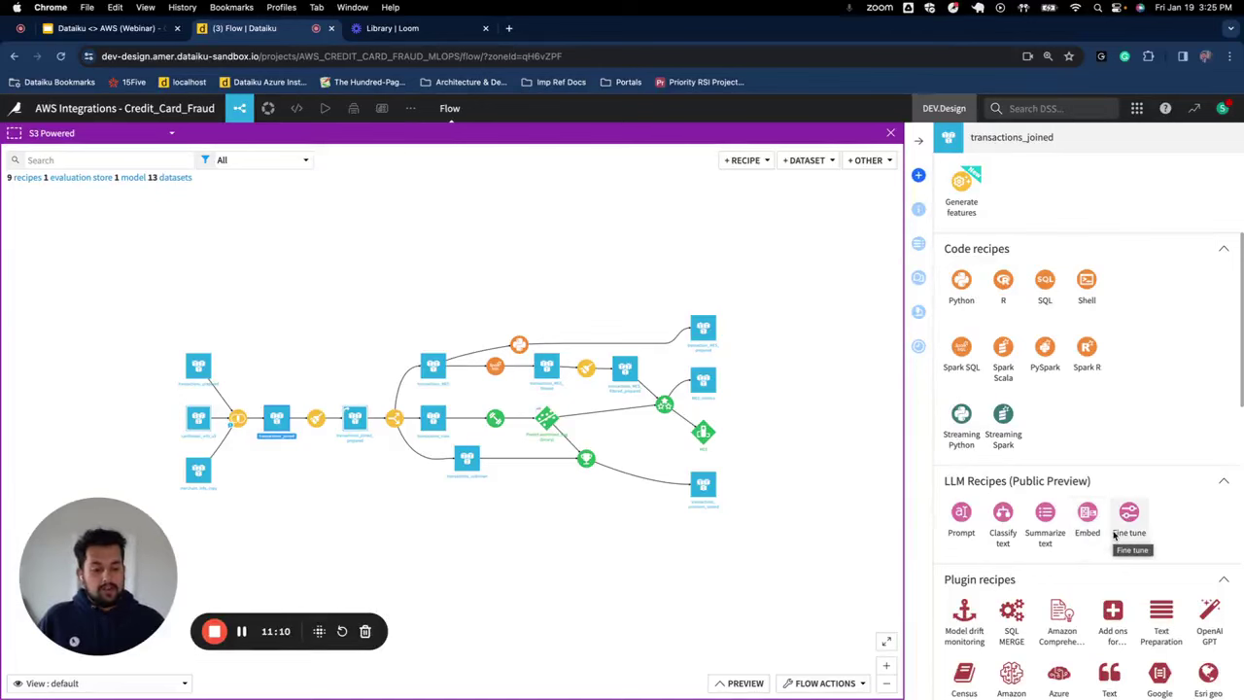
- Inspect transactions_train, its filtered recipe branch, and its Lab tools in the S3 Powered zone
click(622, 395)
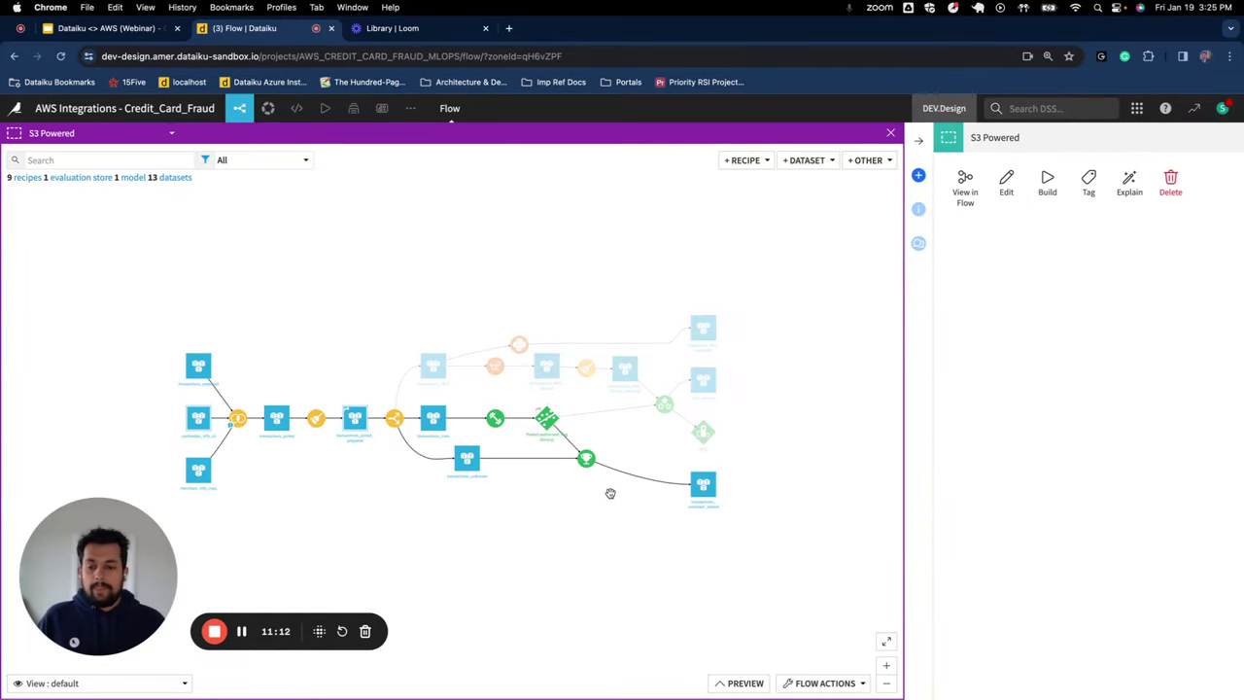
click(432, 421)
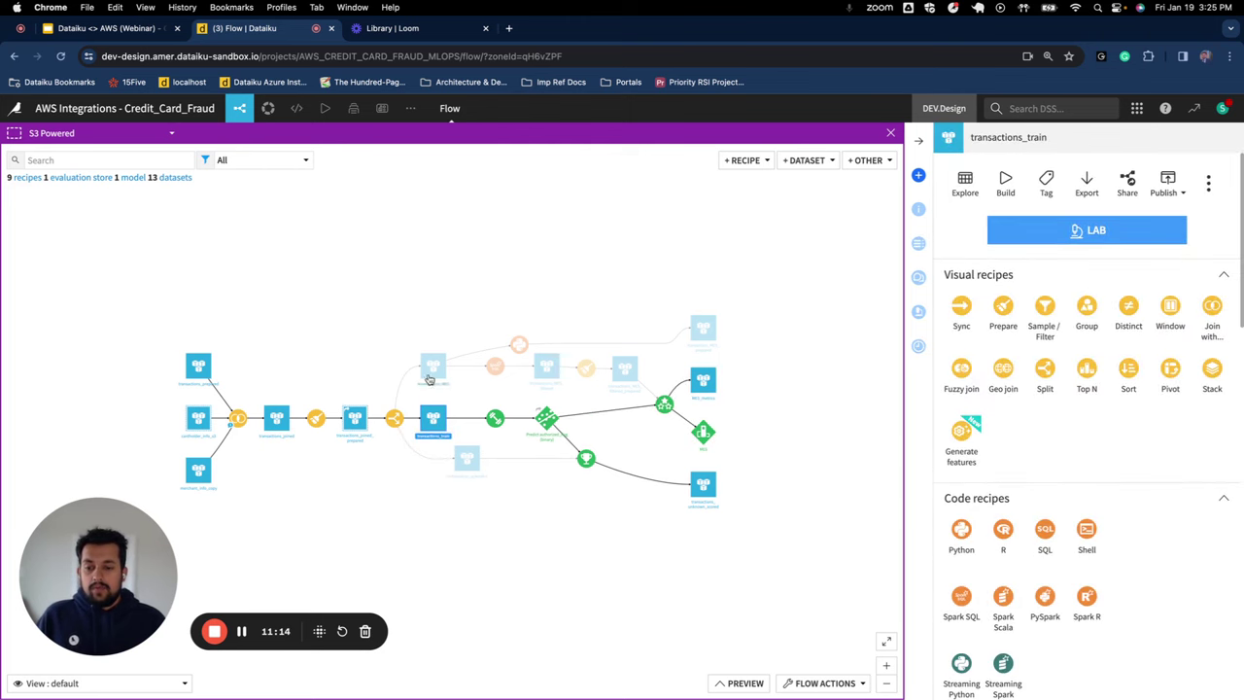
click(498, 365)
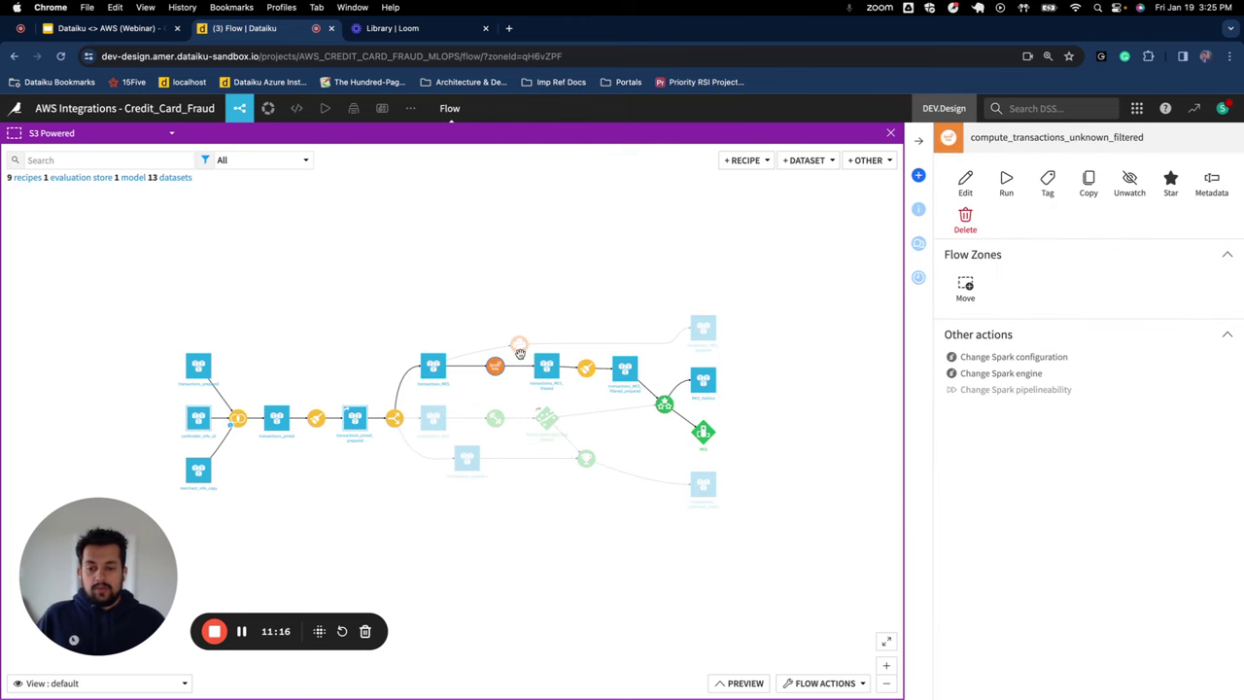
click(433, 424)
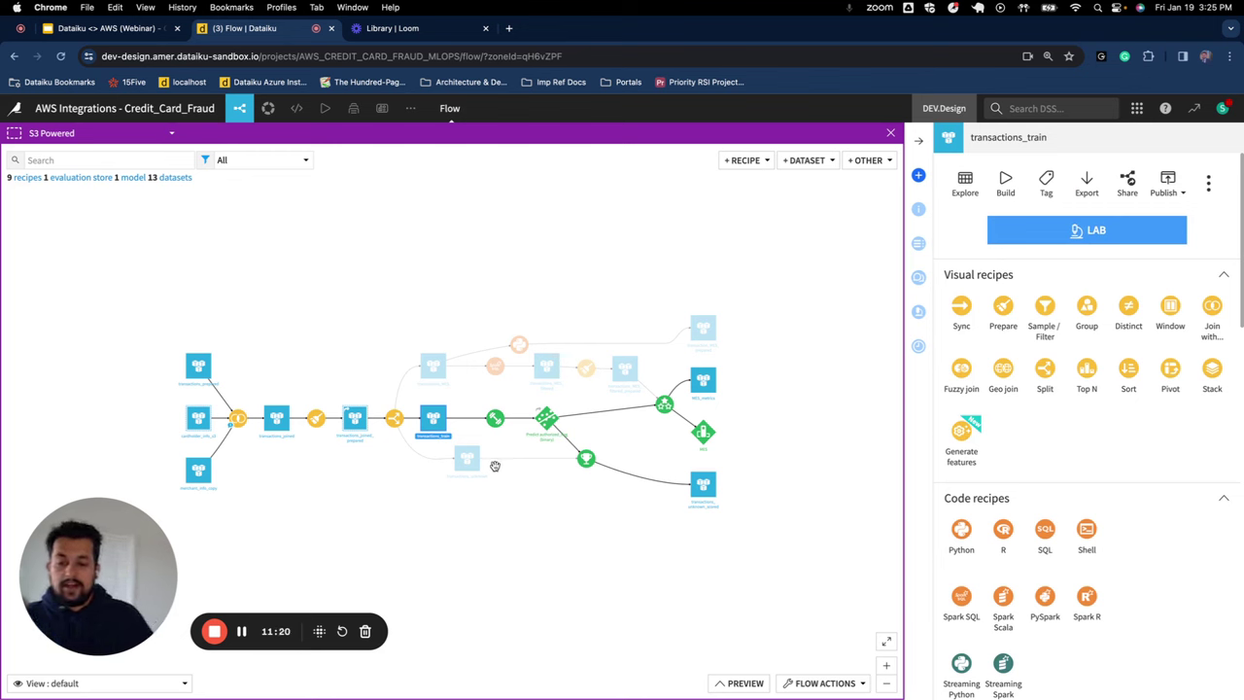
click(1001, 243)
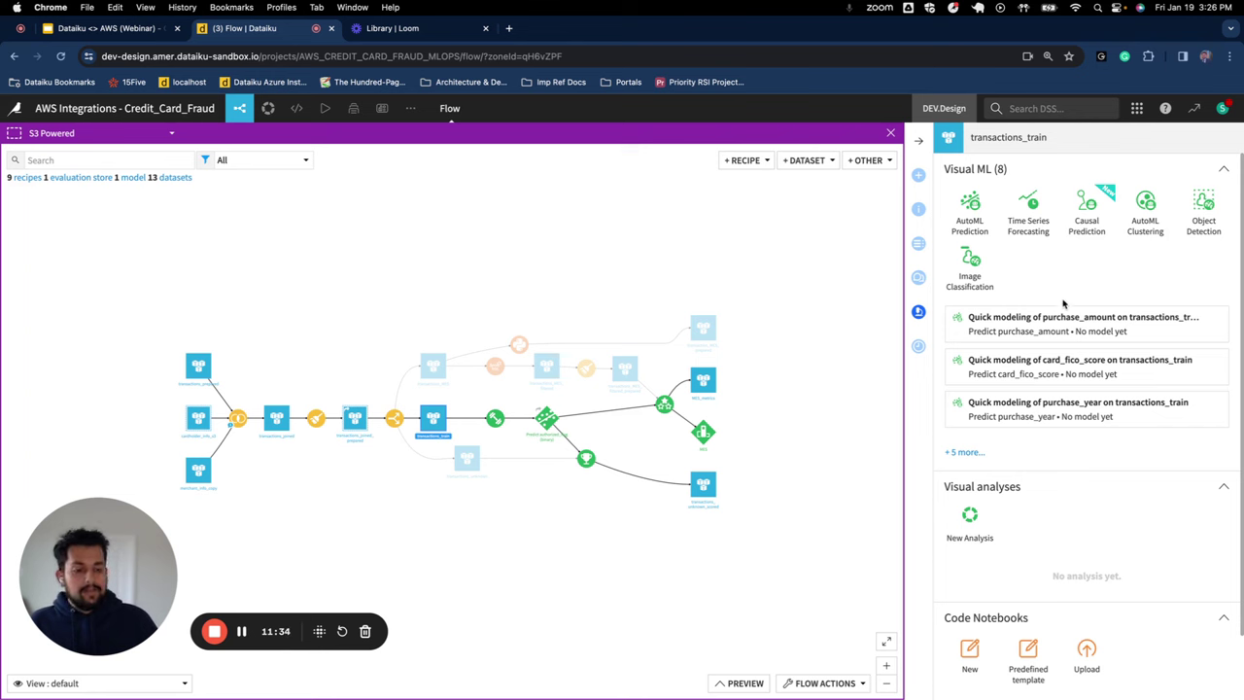
scroll(1056, 545, down, 2)
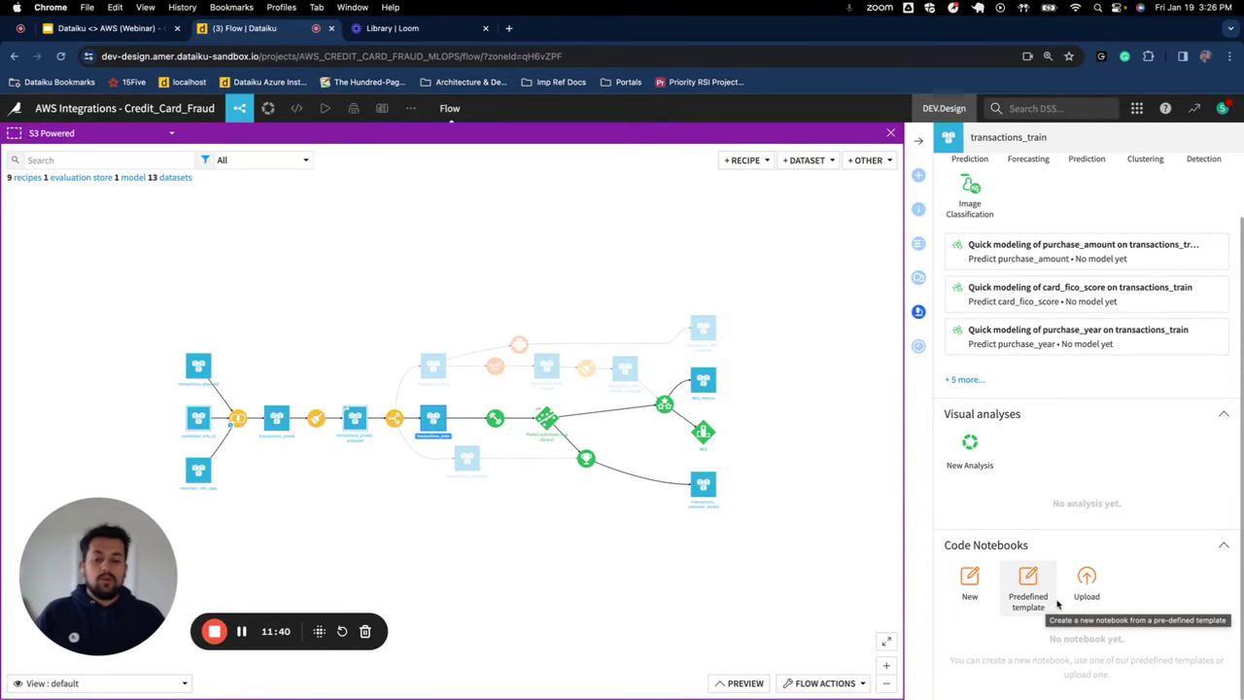
scroll(1040, 544, up, 2)
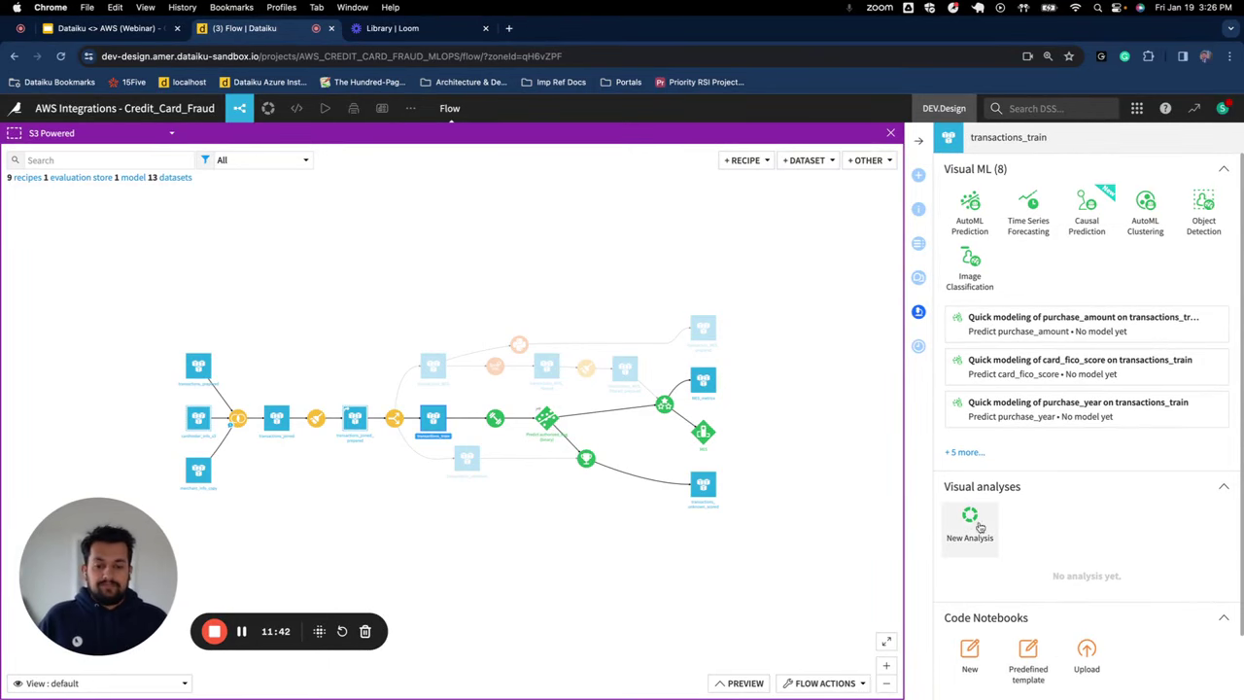
- Leave the S3 Powered zone and open the Redshift Powered zone on its own
click(890, 133)
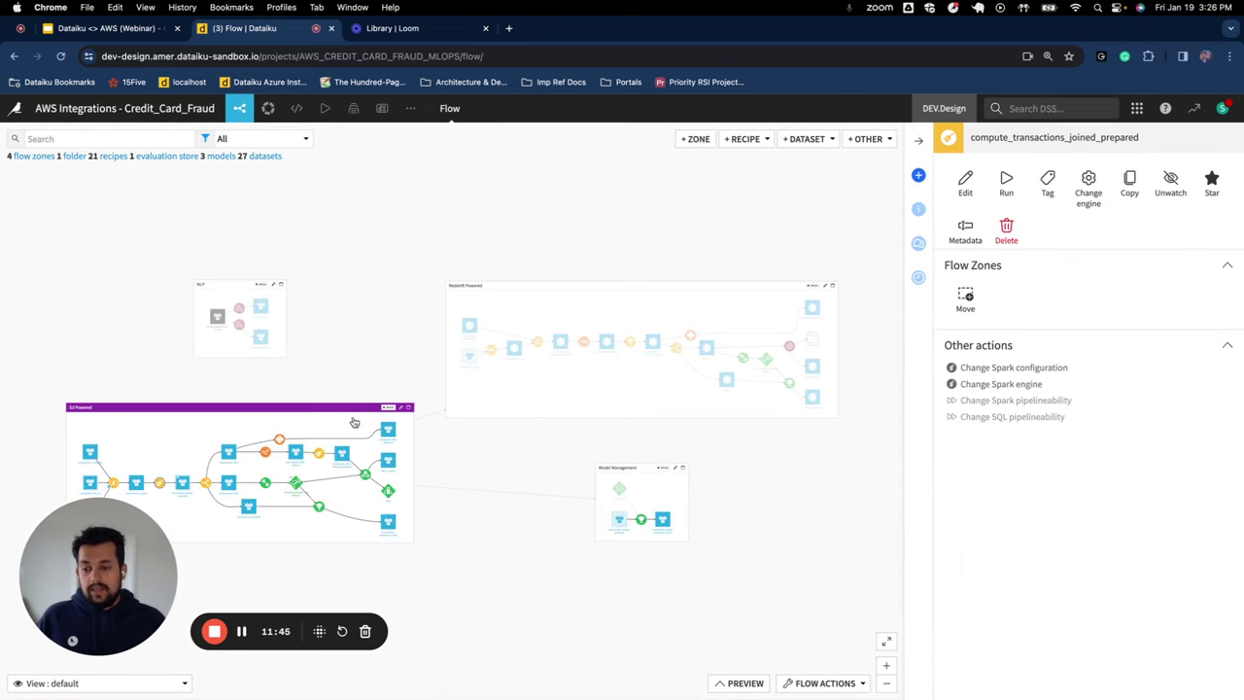
double_click(507, 392)
drag(230, 444, 314, 408)
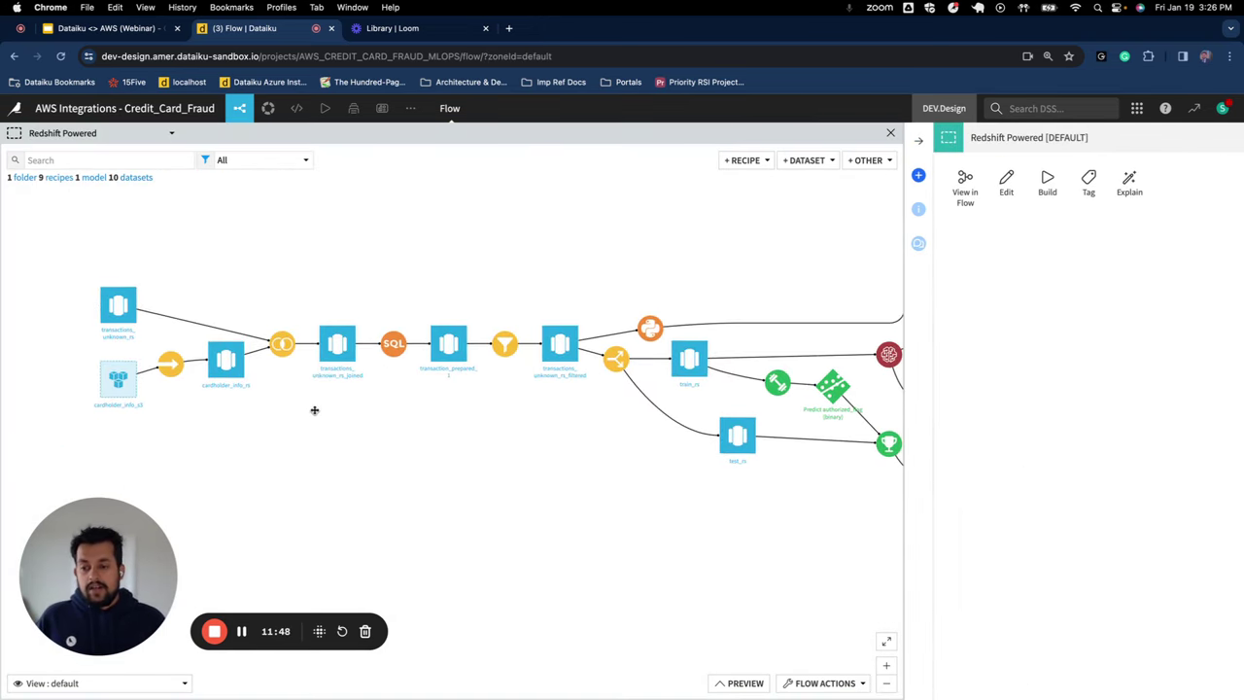
- Open the compute_transactions_unknown_rs_joined join recipe, confirm its In-database (SQL) engine, and return to Flow
double_click(284, 347)
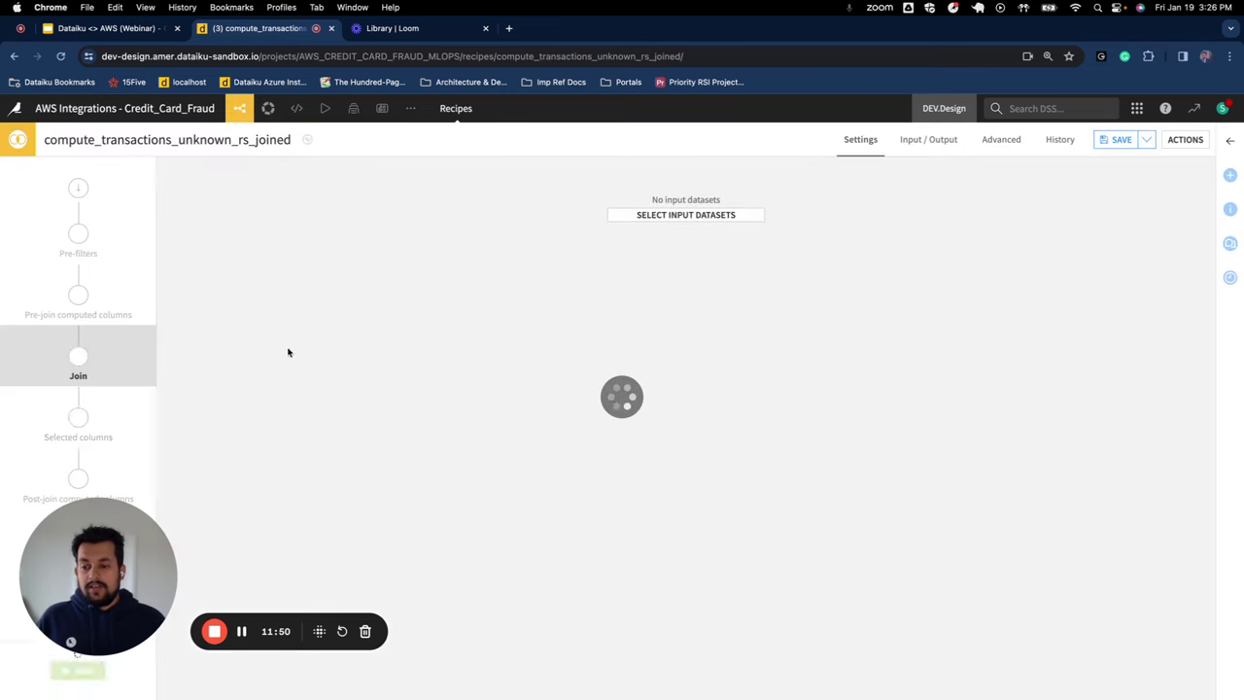
click(129, 687)
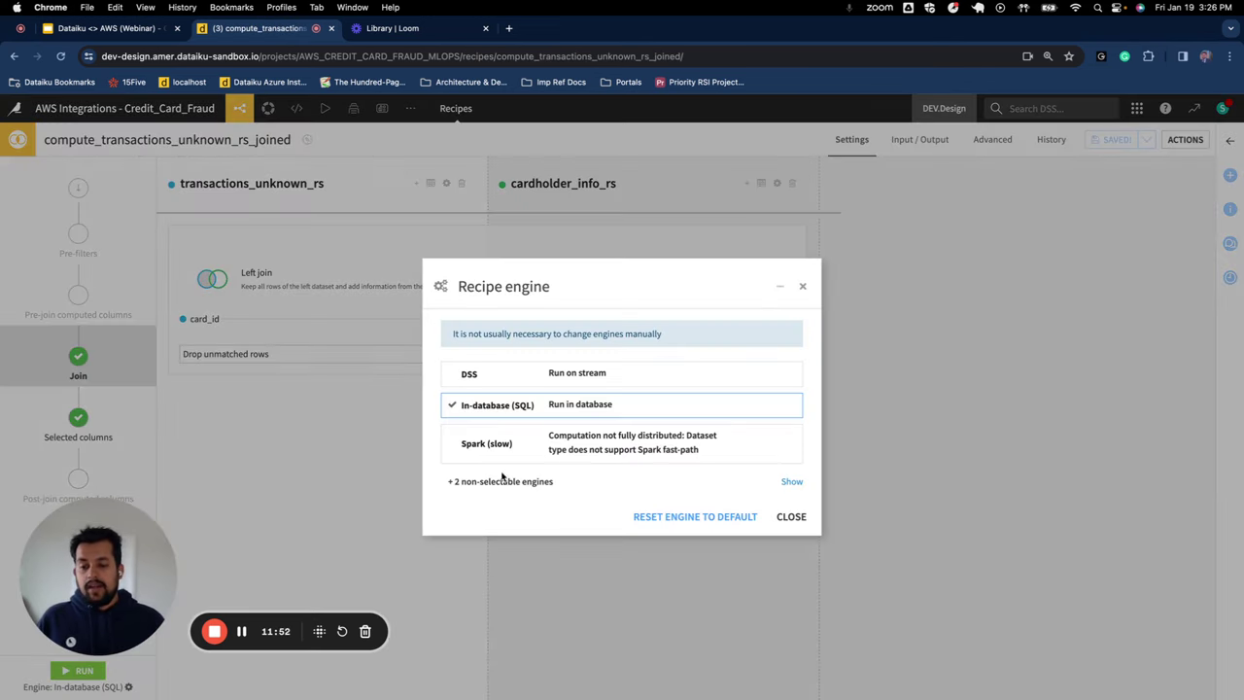
click(791, 517)
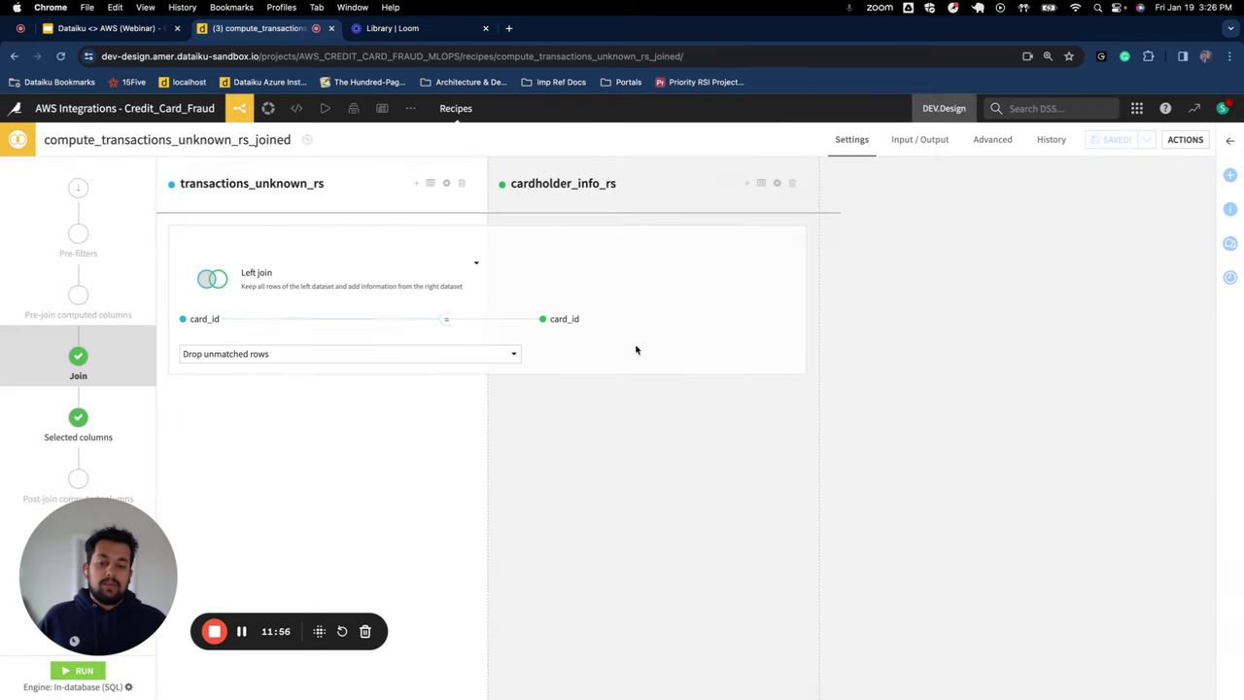
click(238, 108)
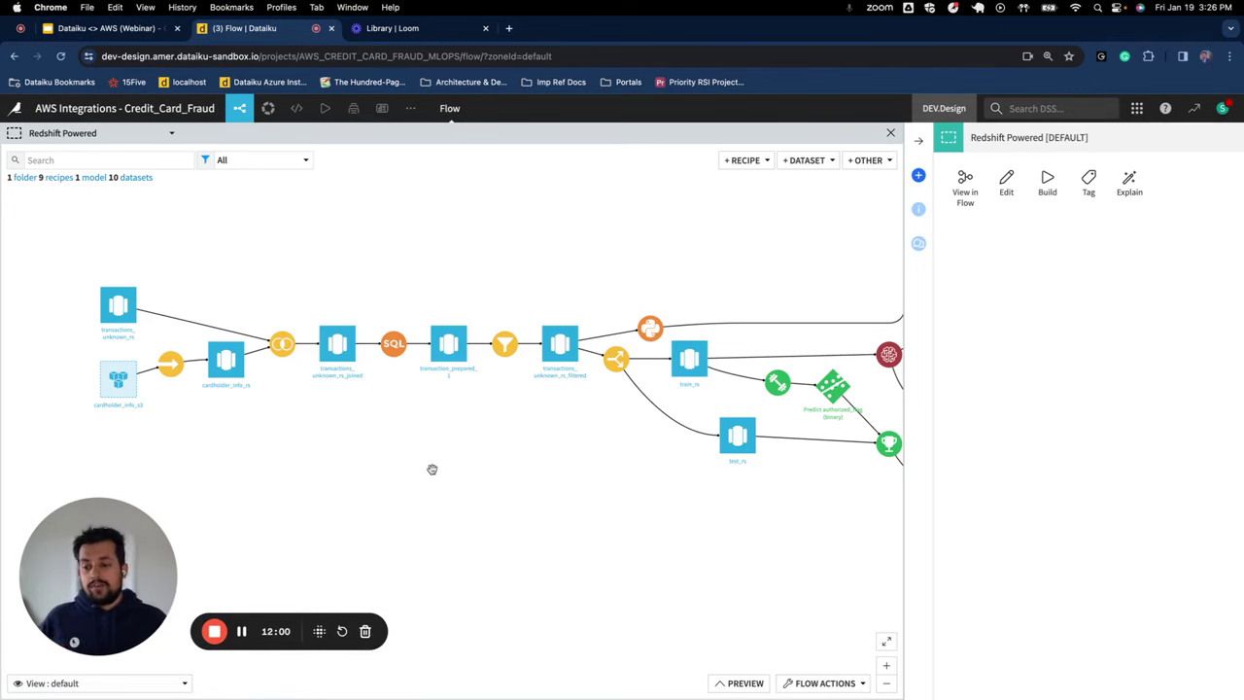
- Inspect the joined dataset, the SQL recipe and the Python recipe, then leave for the Dataiku home page
click(340, 349)
click(397, 351)
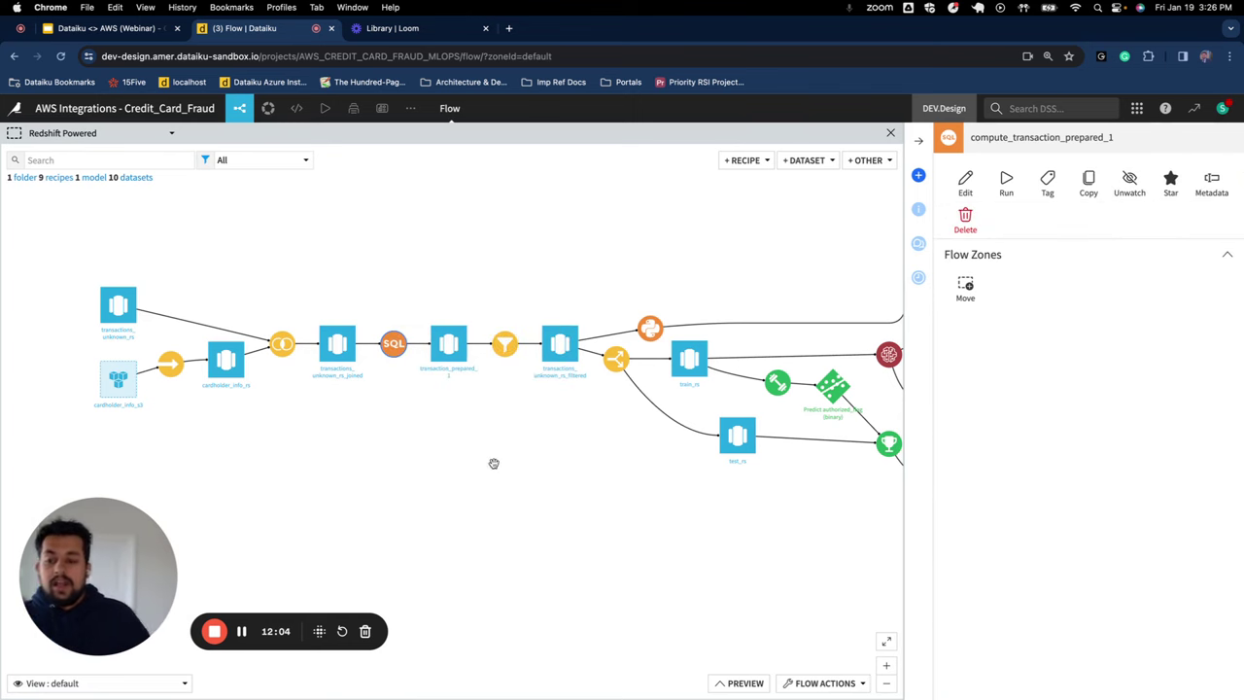
drag(506, 455, 418, 474)
scroll(418, 476, right, 2)
scroll(466, 461, right, 4)
click(454, 307)
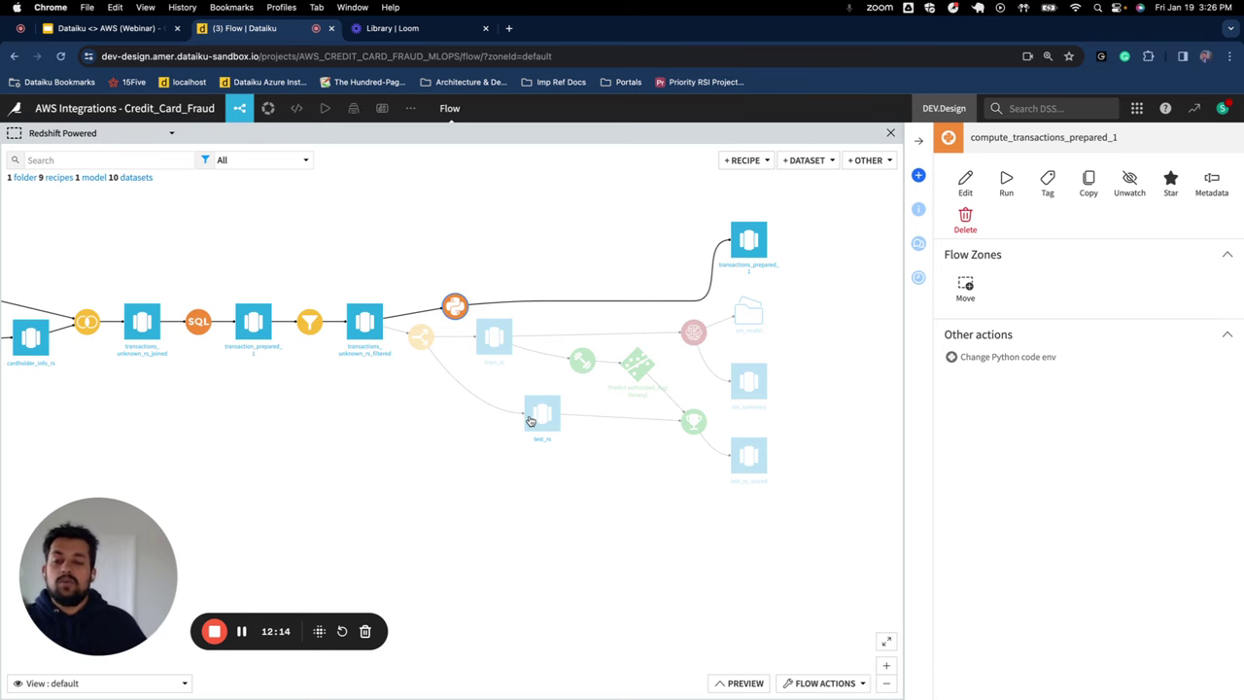
drag(542, 421, 566, 401)
click(890, 132)
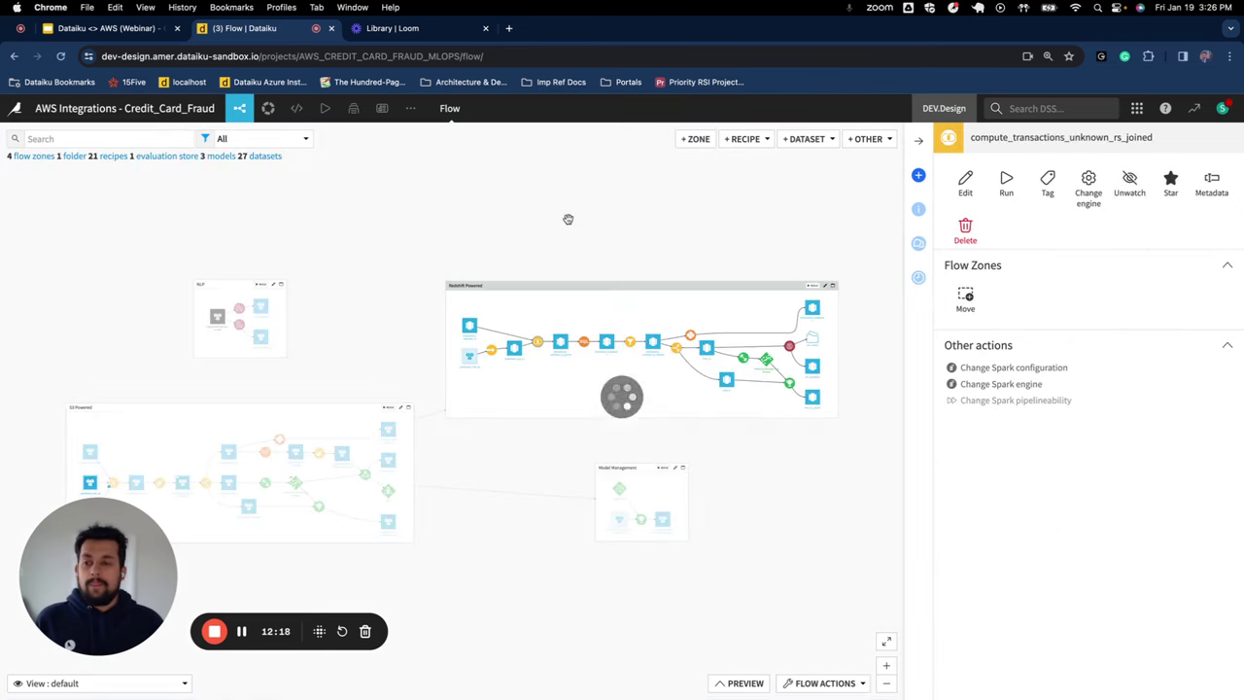
click(15, 109)
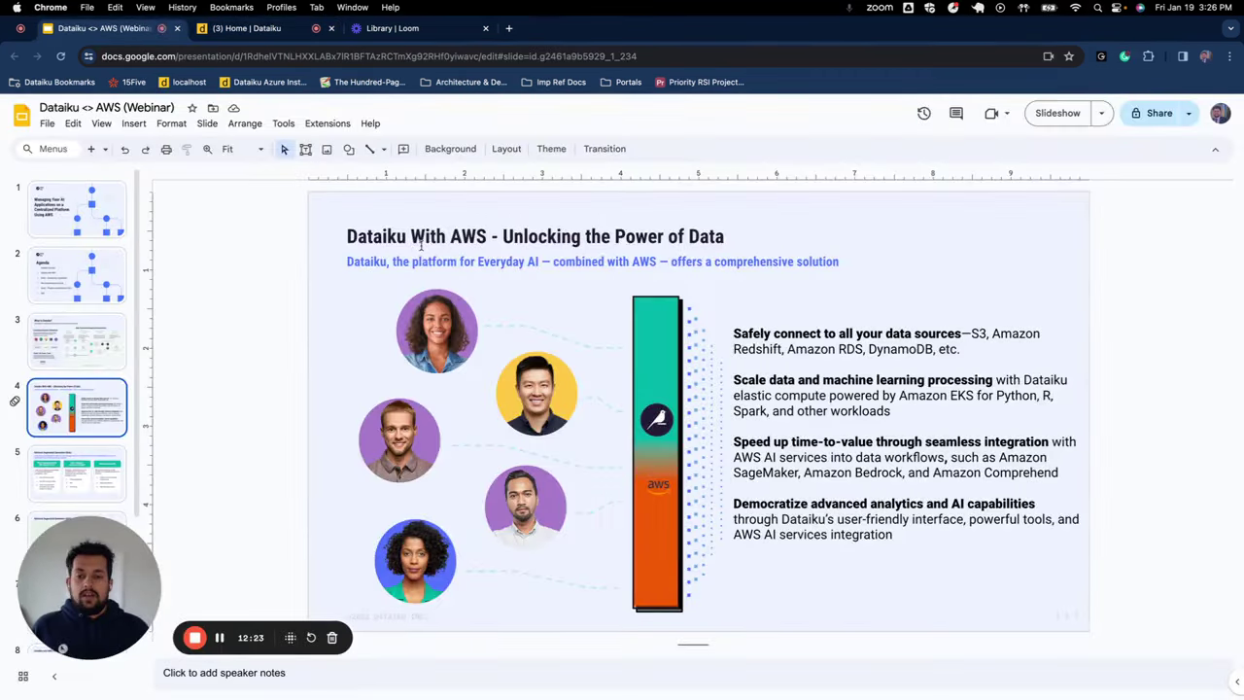
- Present the deck full screen and advance to slide 5, 'Retrieval Augmented Generation (RAG)'
click(1053, 116)
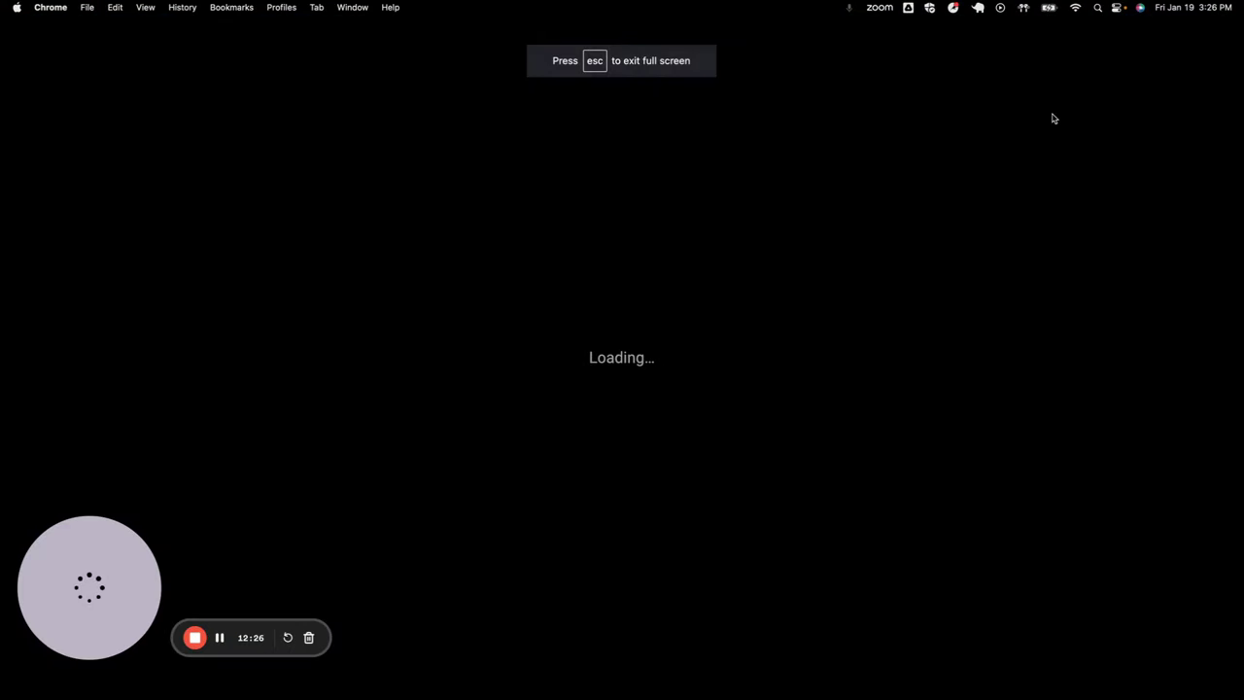
key(Right)
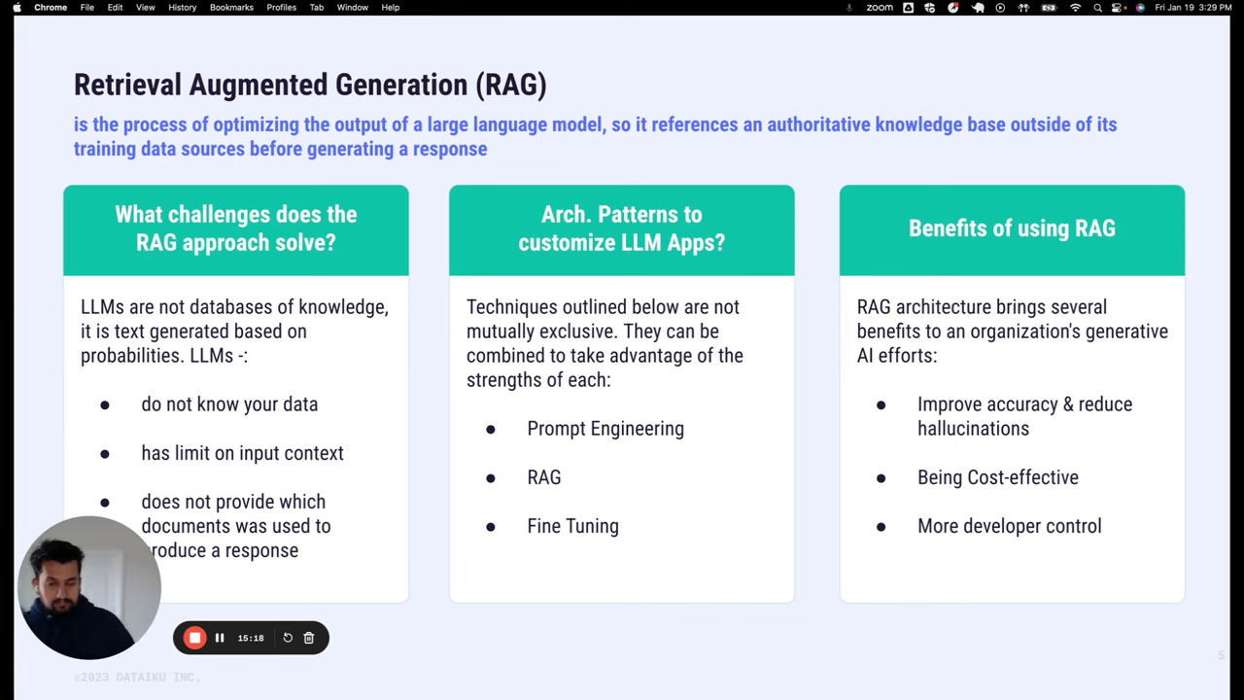
- Advance to slide 6, the RAG architecture diagram, then exit the slideshow to the editor
key(Right)
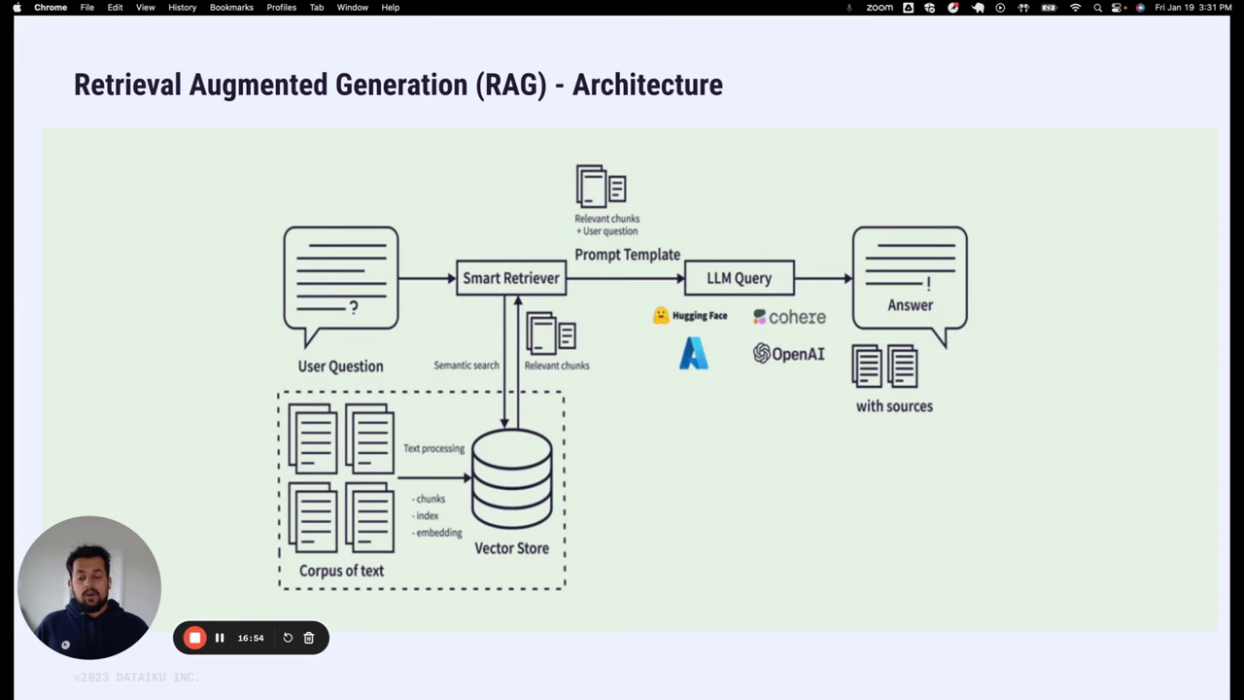
key(Escape)
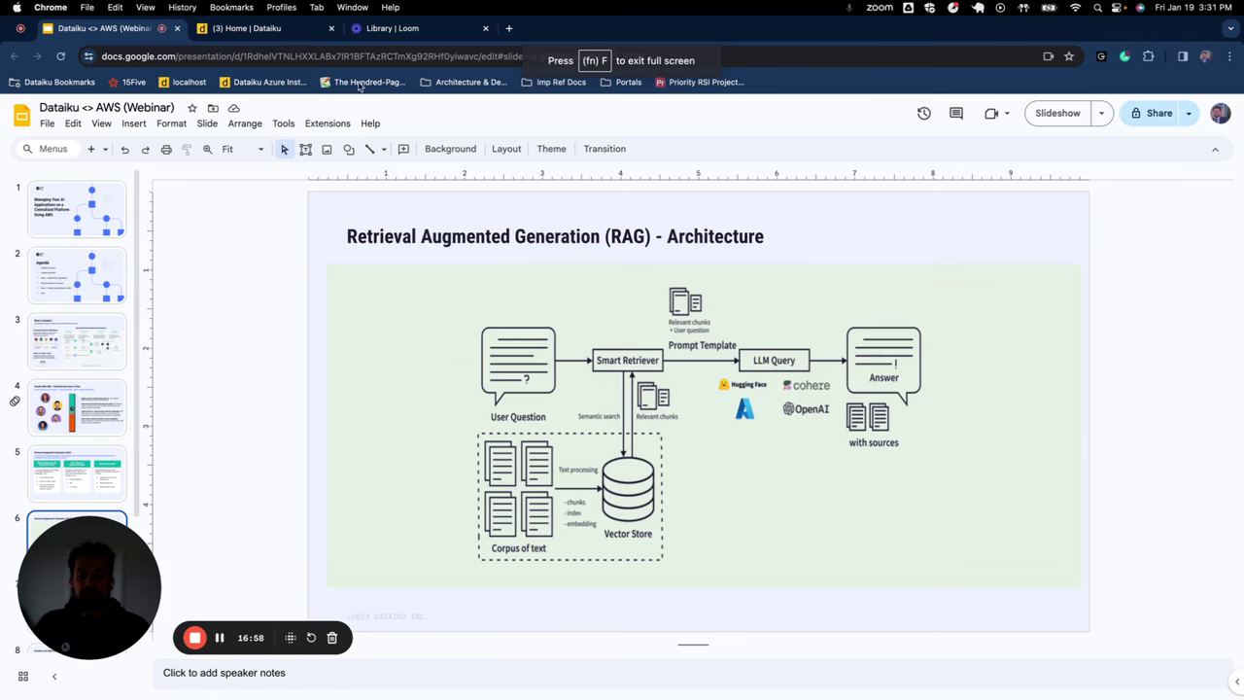
- Open the 12.4 LLM Starter Kit's retrieval-based question answering zone and review its five-row questions dataset
click(280, 31)
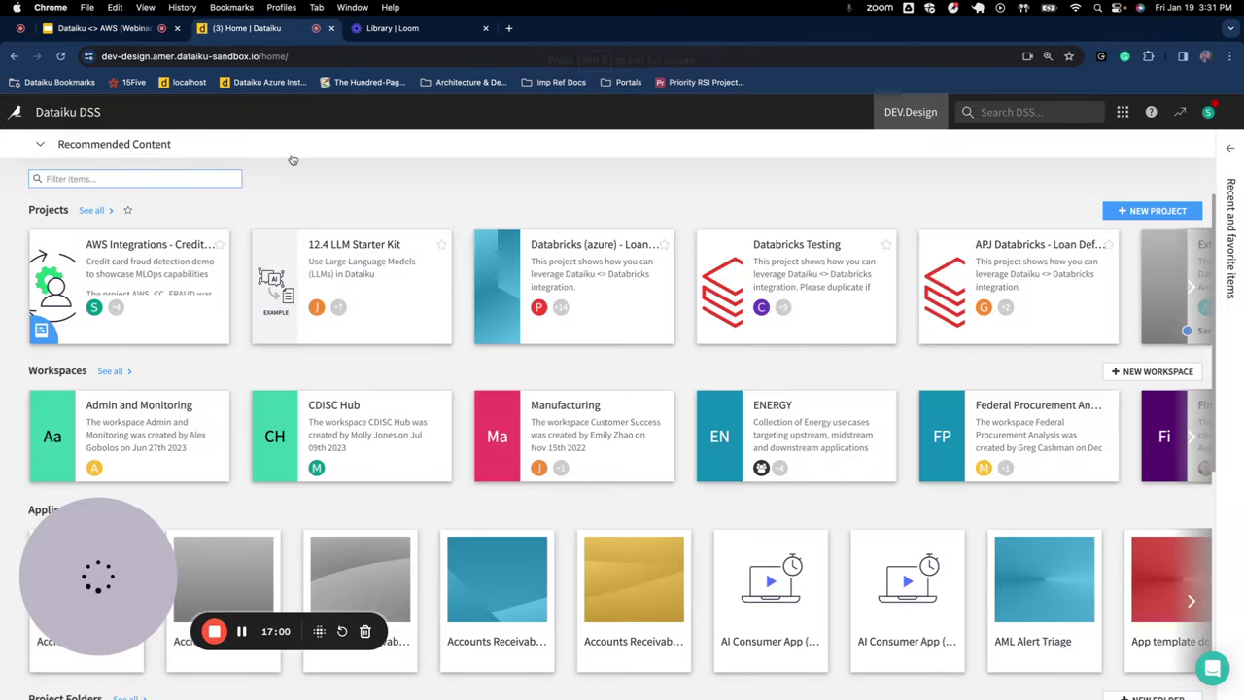
click(377, 311)
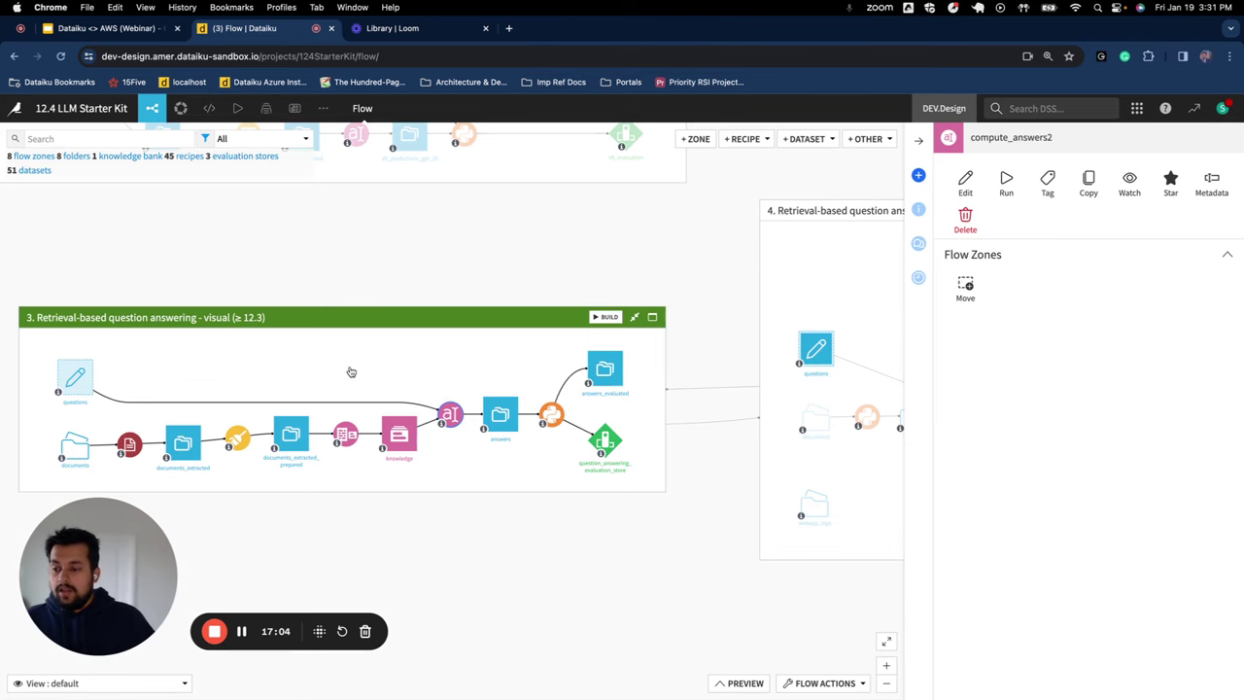
double_click(350, 372)
drag(351, 318, 382, 283)
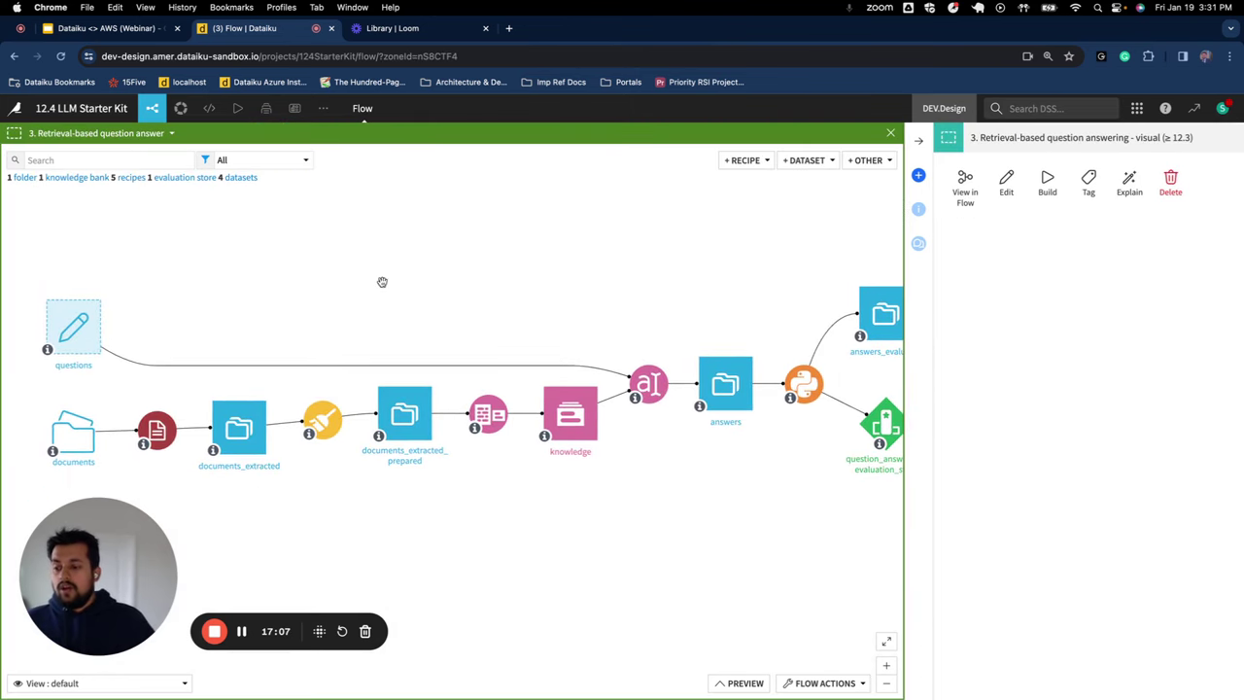
double_click(85, 336)
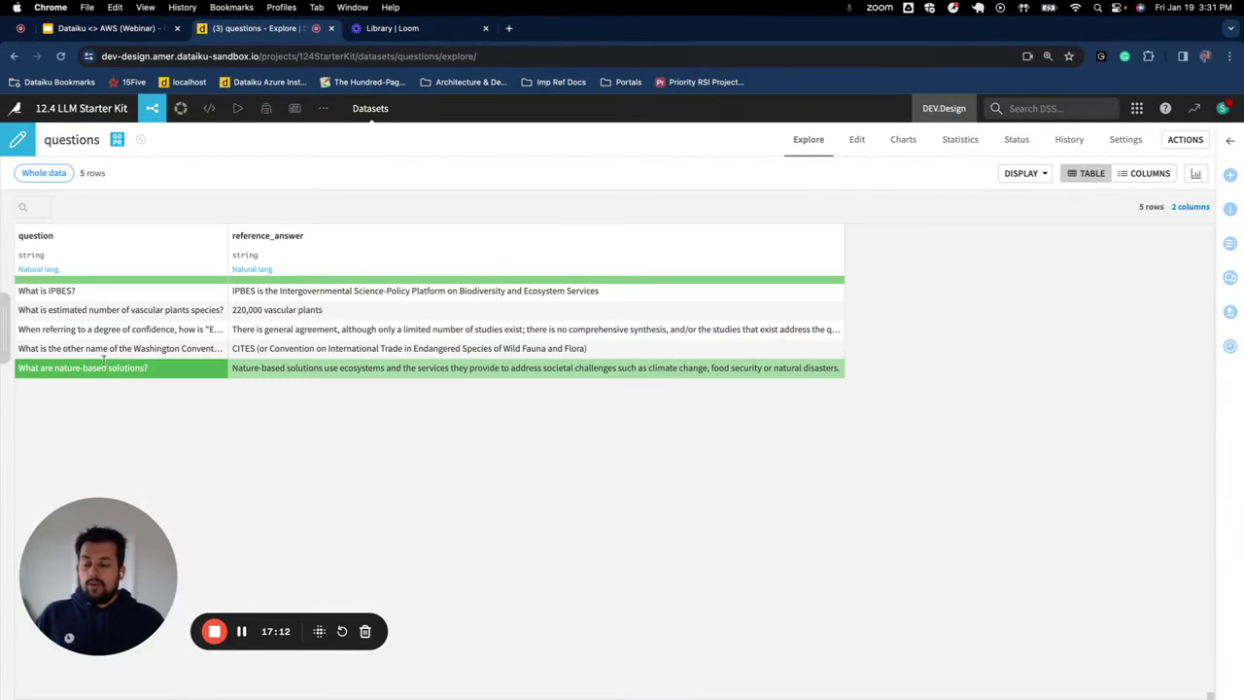
click(153, 108)
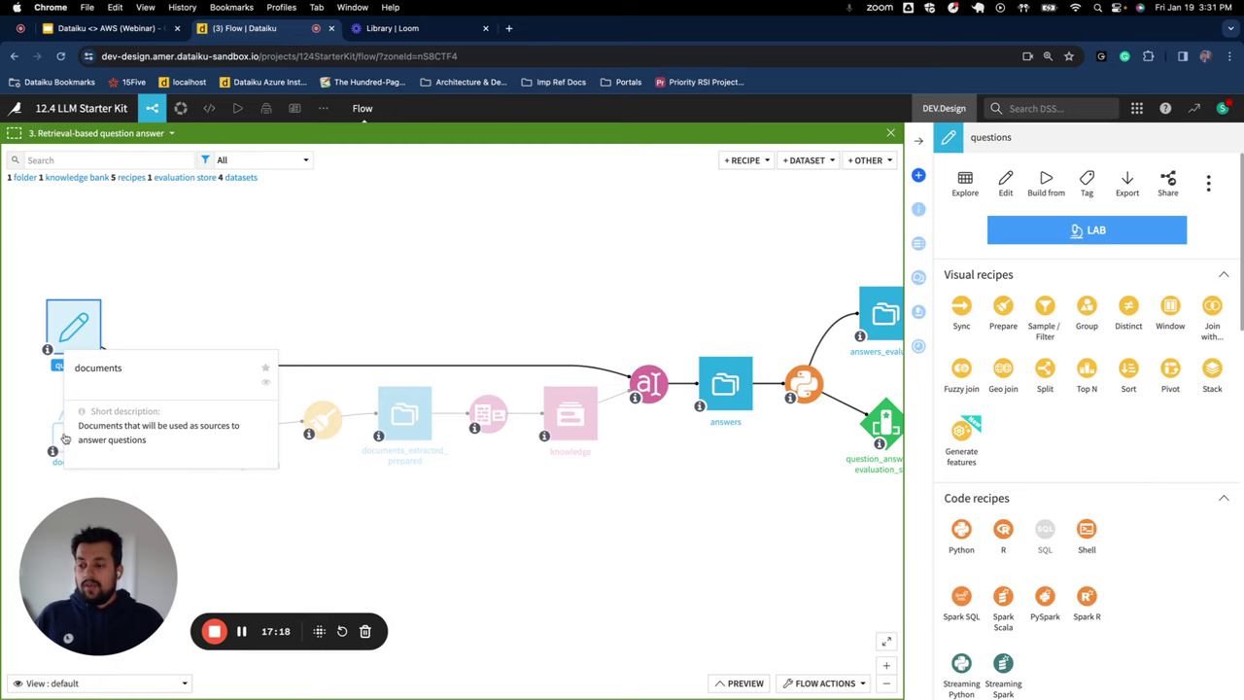
- Preview the ipbes global assessment report PDF in the documents folder, then return to the flow
click(60, 438)
double_click(60, 438)
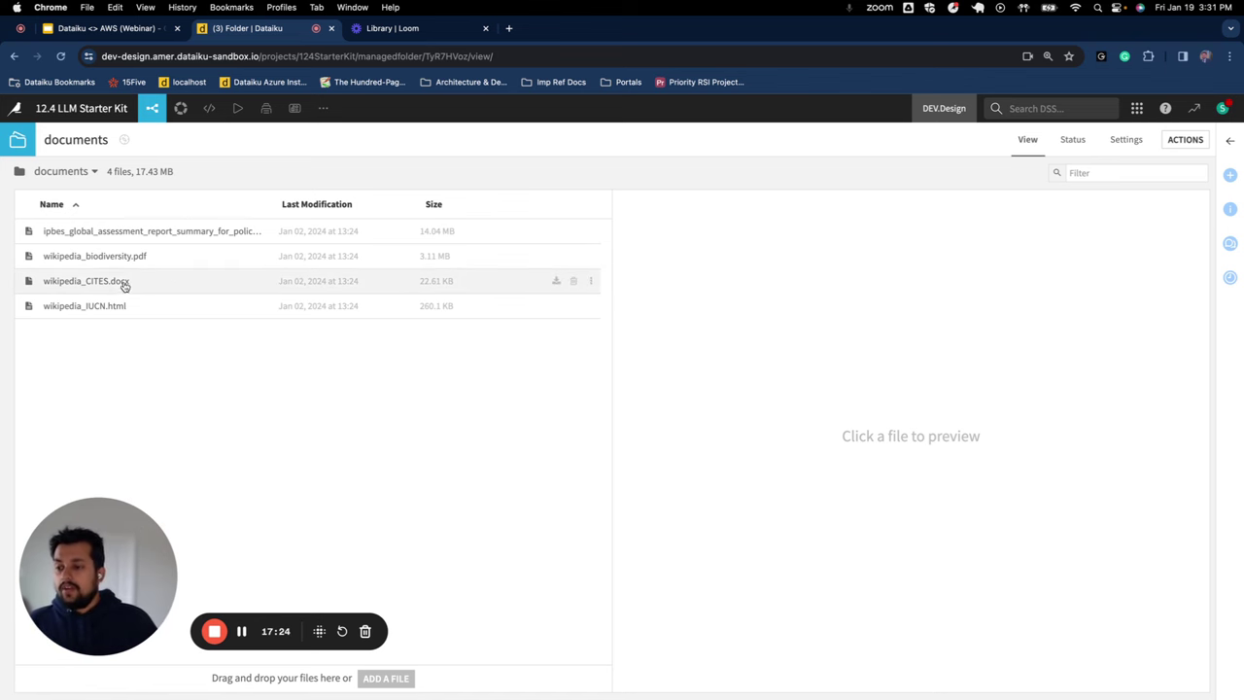
click(169, 237)
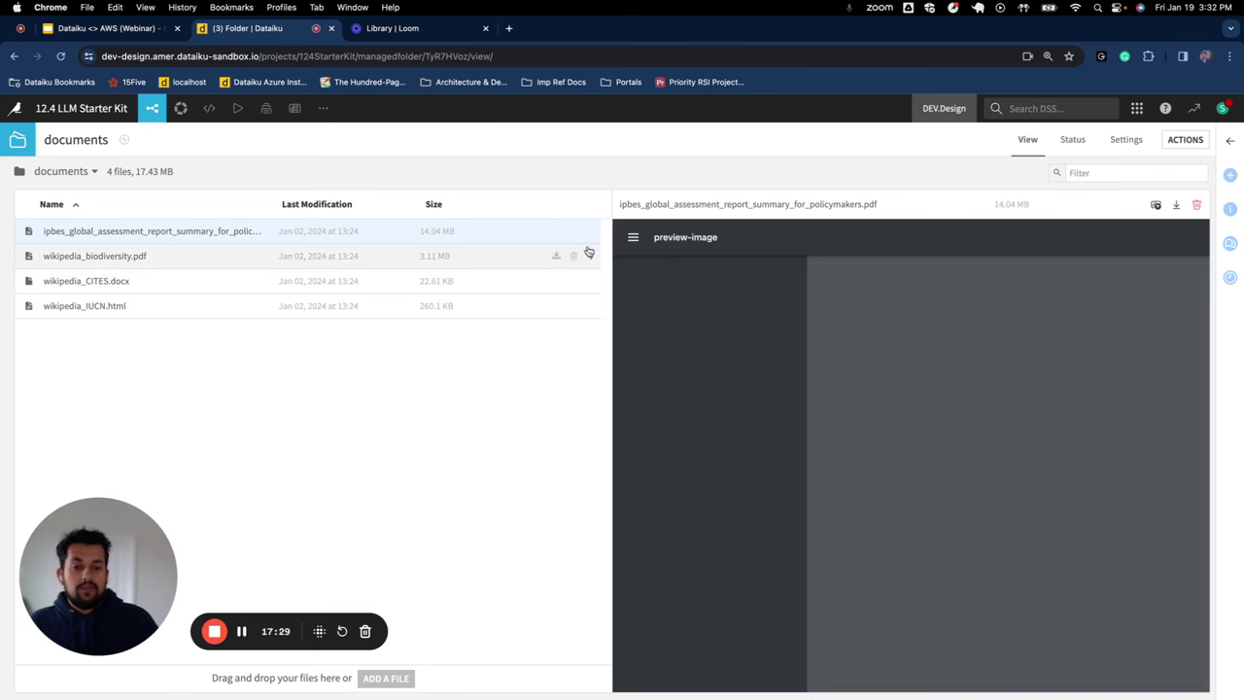
click(158, 108)
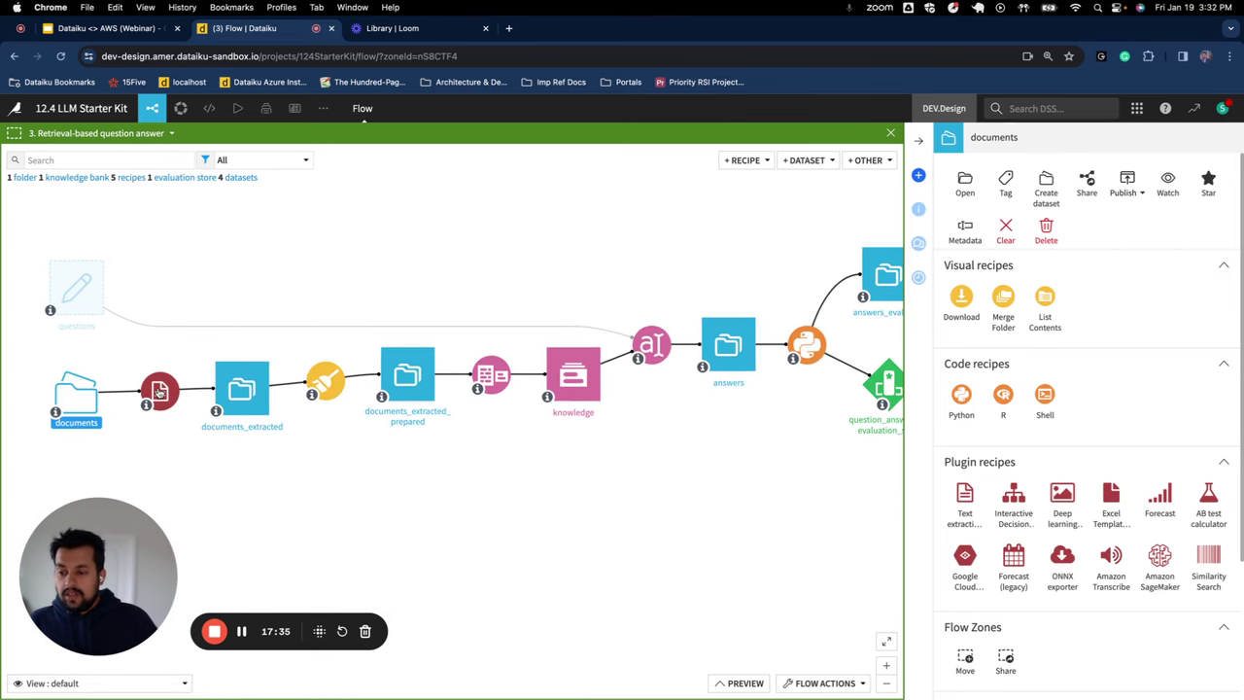
- Review the recipes offered by the Text extraction and OCR plugin
click(157, 394)
click(75, 398)
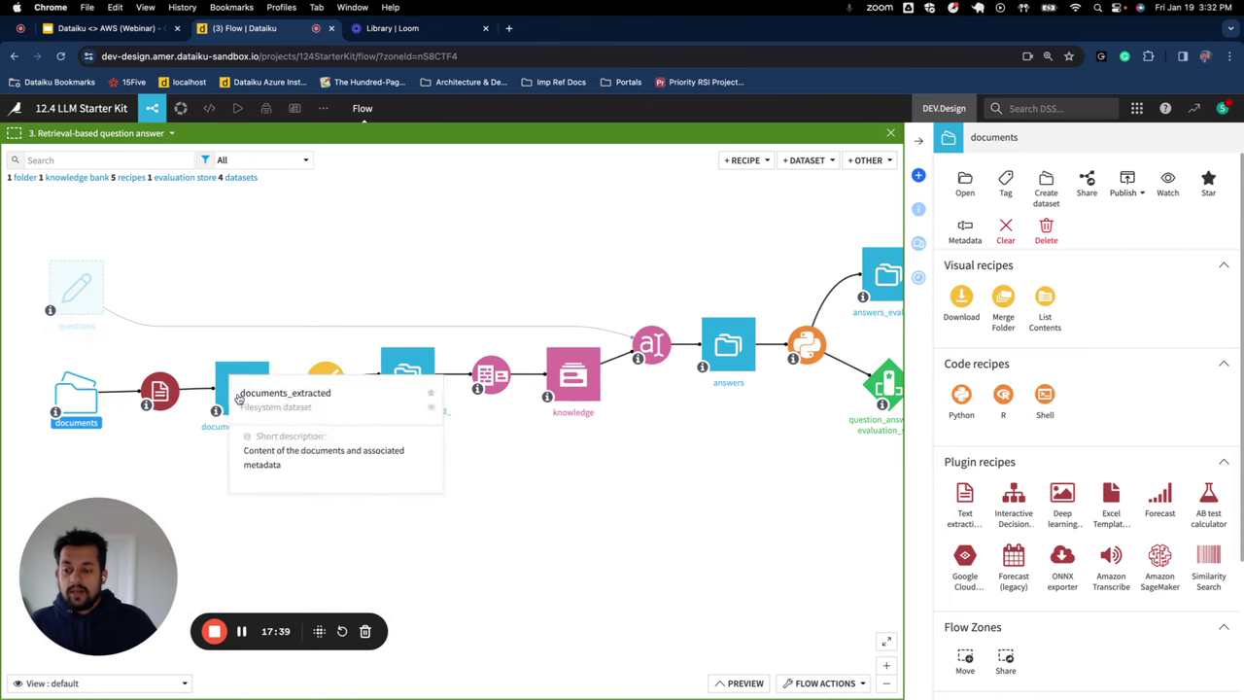
click(958, 502)
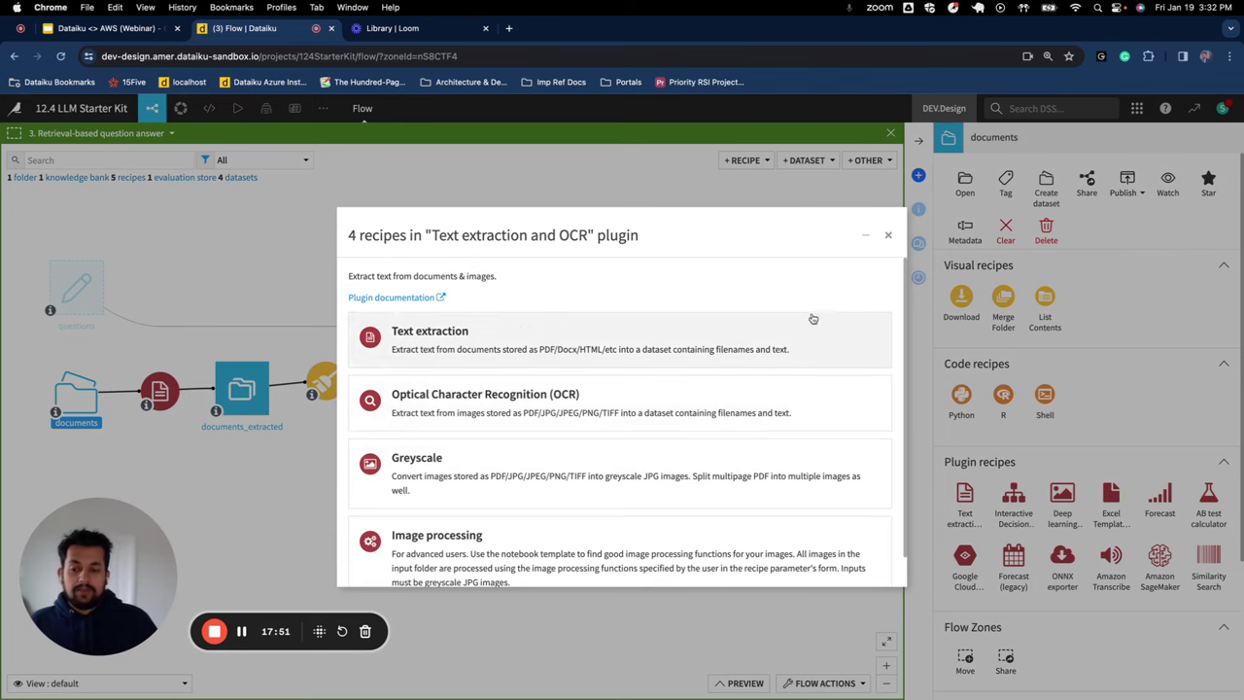
click(887, 236)
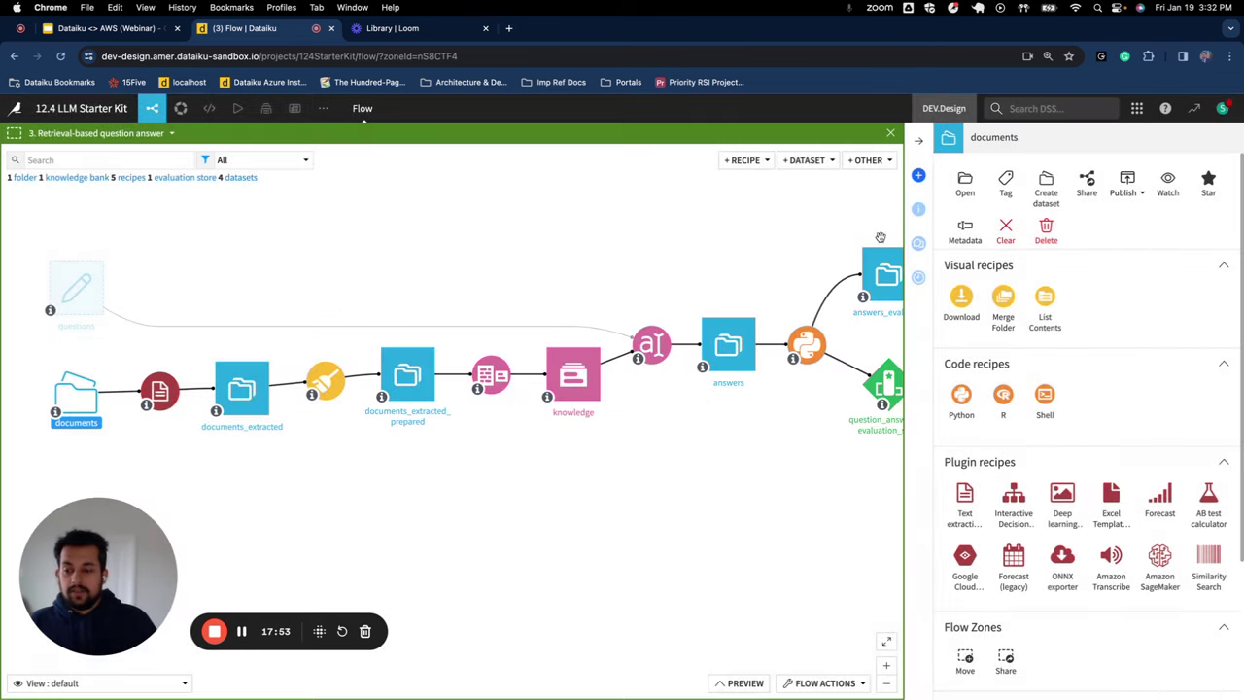
- Explore documents_extracted, then open documents_extracted_prepared with its 137 page id and content rows
click(247, 415)
double_click(247, 415)
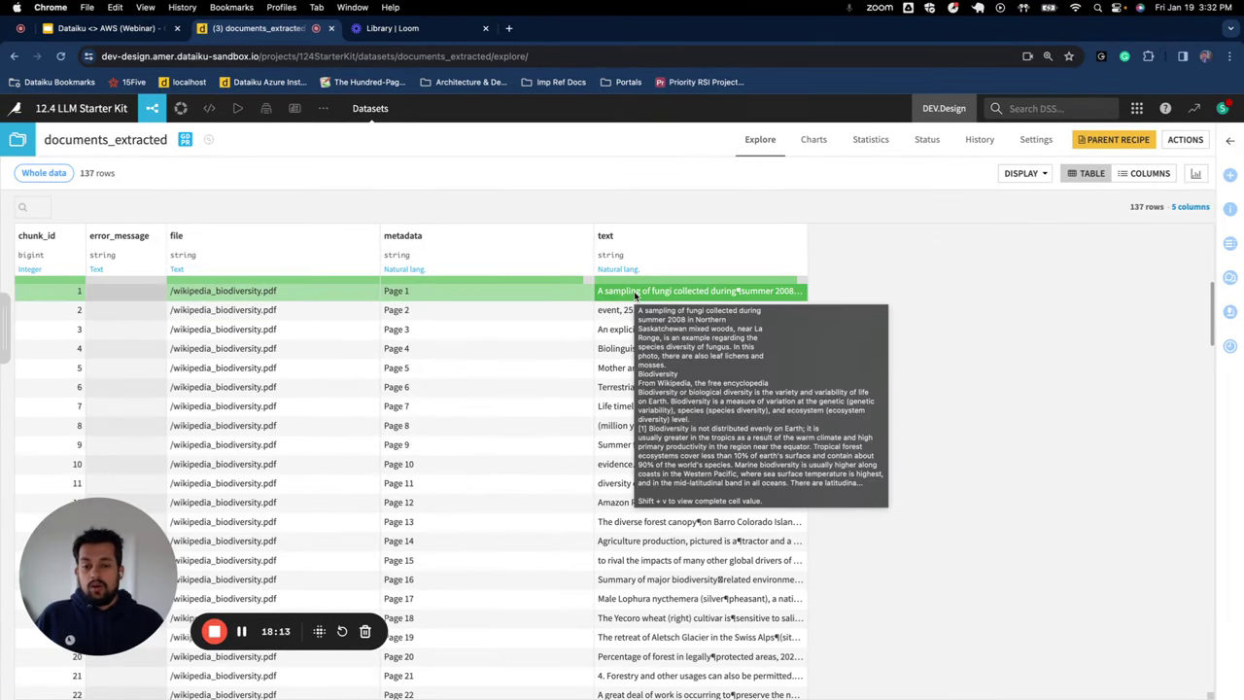
click(160, 135)
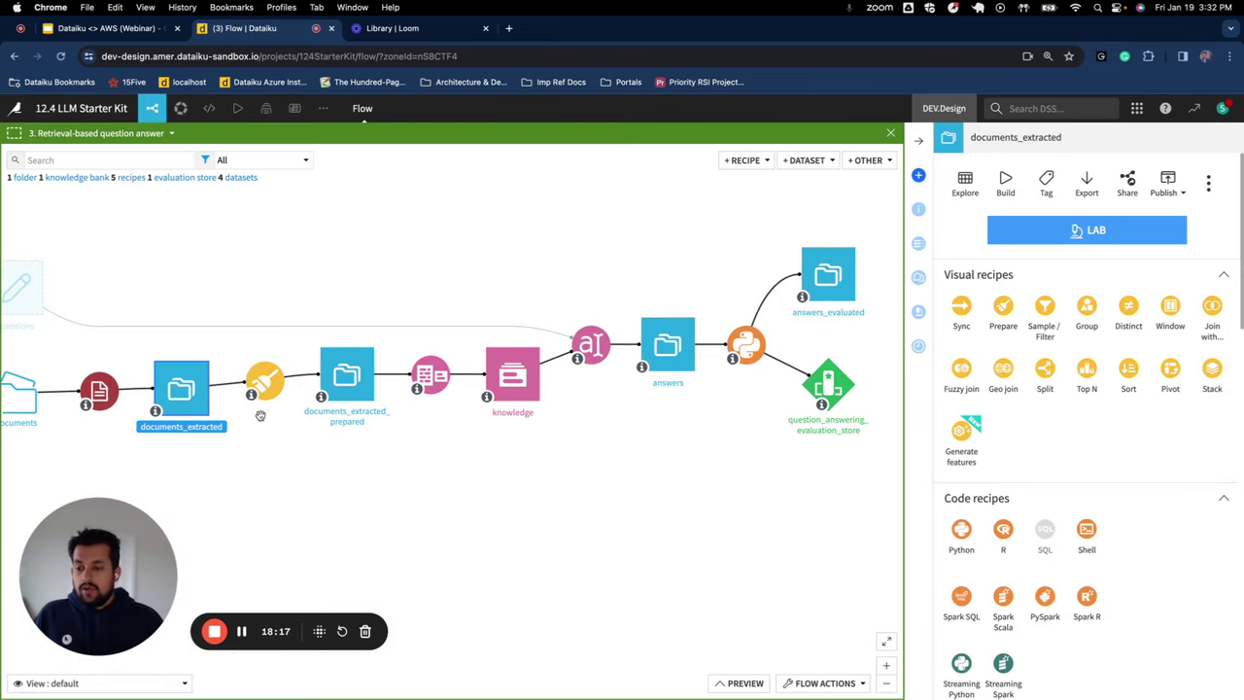
double_click(339, 376)
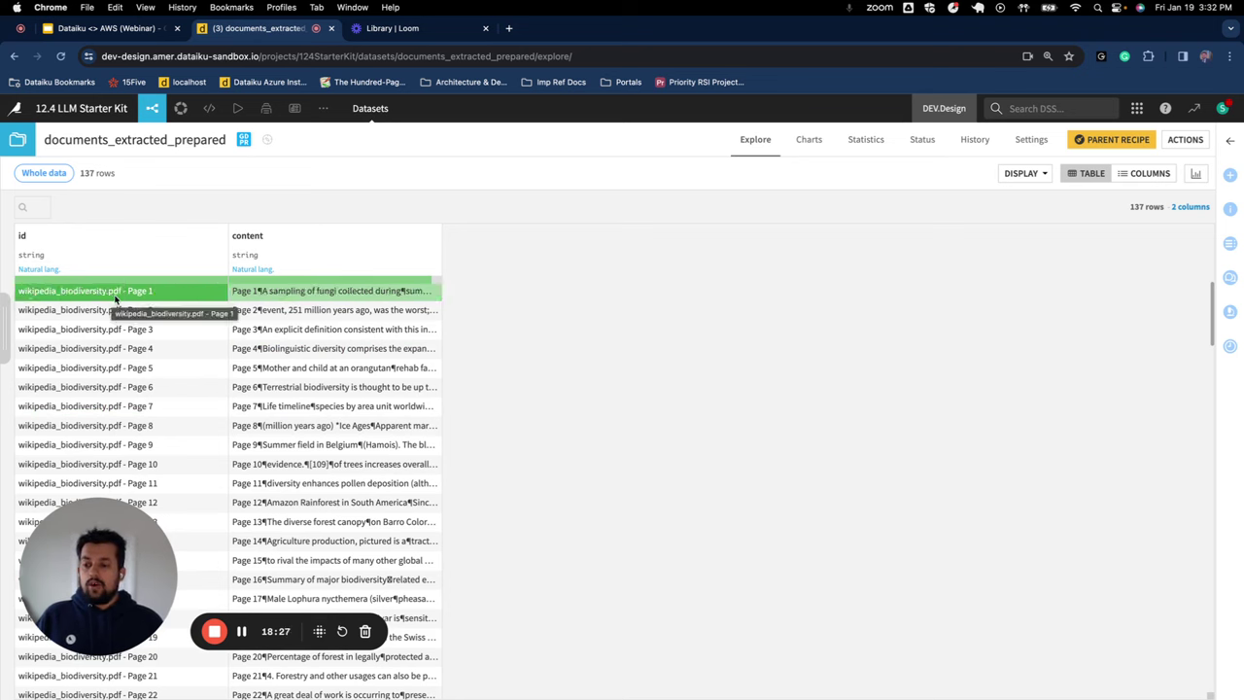
mouse_move(342, 295)
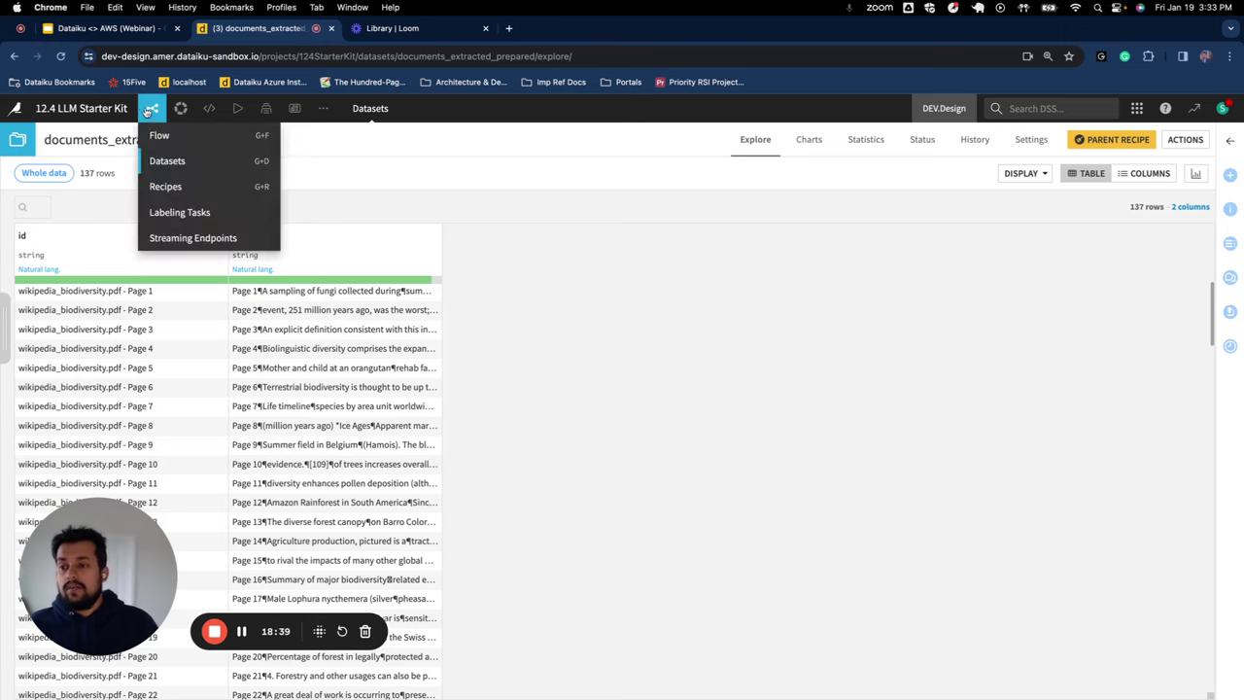
- Open the compute_knowledge Embed recipe: content column, 1000-character chunks, 100 overlap, Ada 002 into FAISS
click(152, 108)
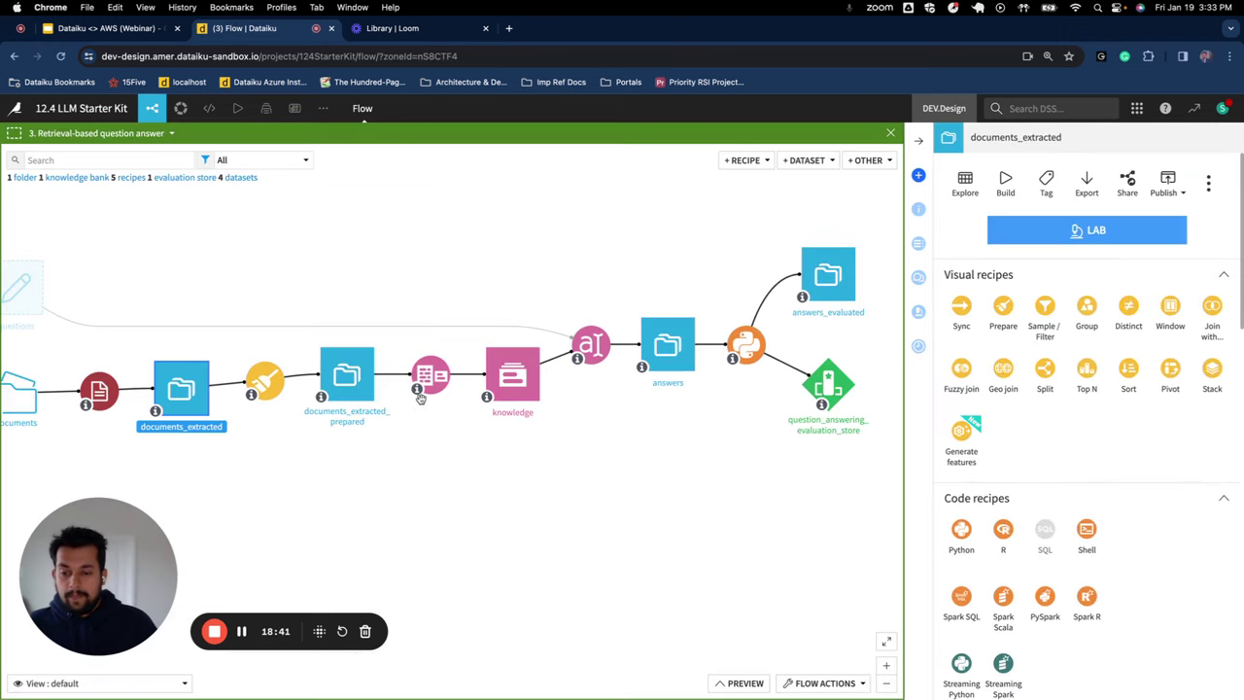
click(345, 370)
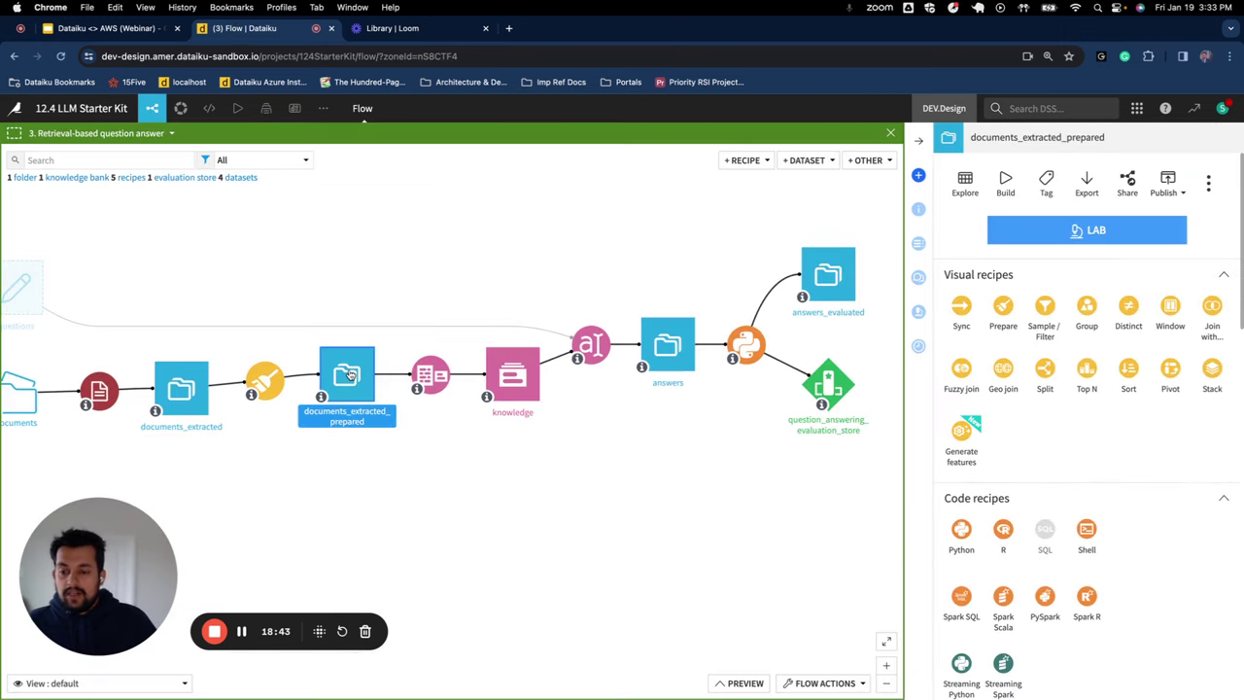
scroll(1136, 583, down, 10)
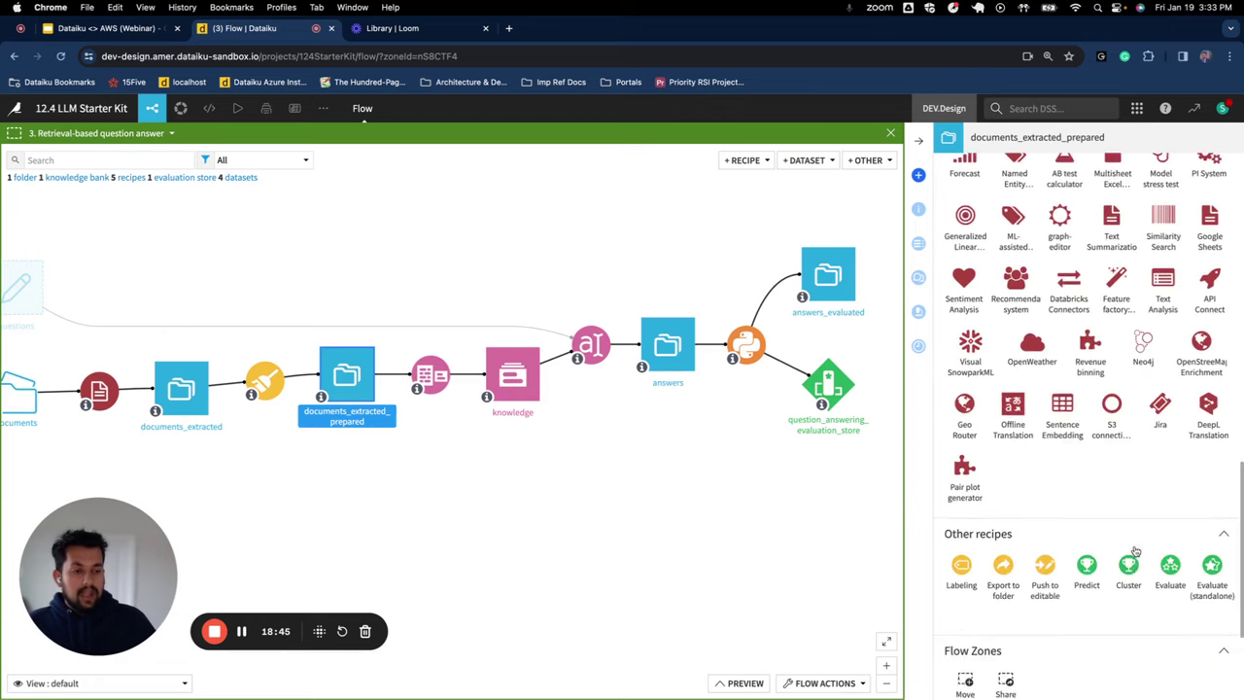
scroll(1128, 547, up, 6)
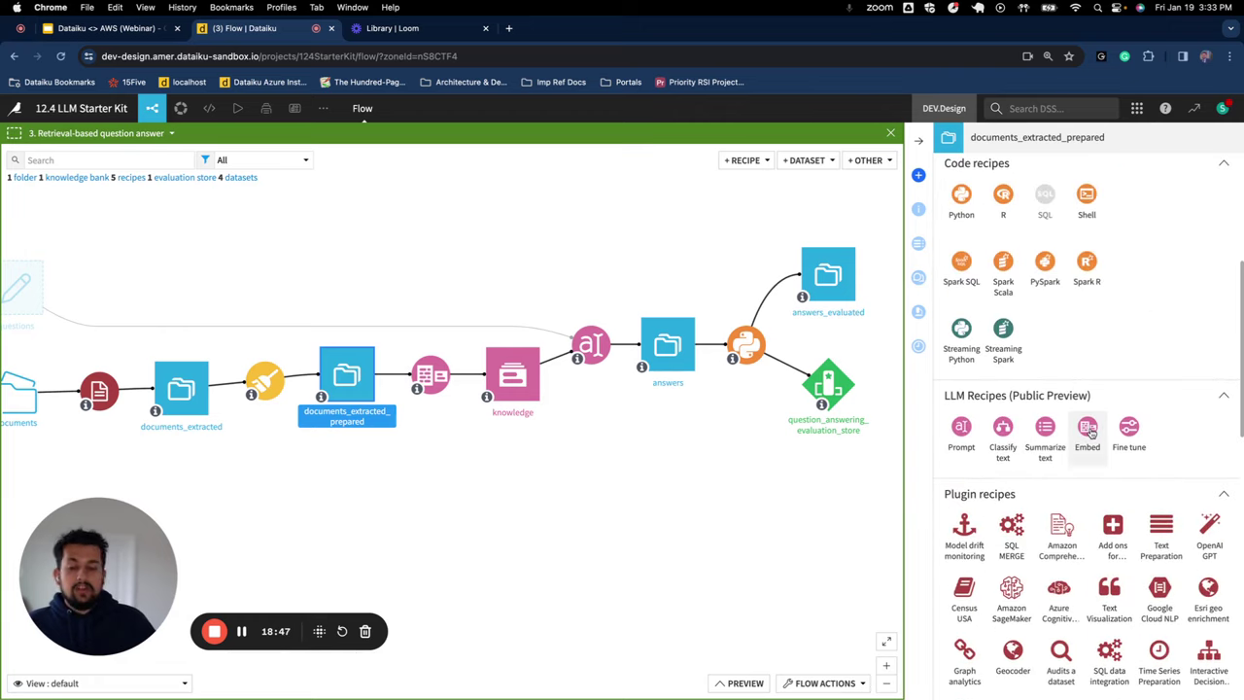
click(442, 382)
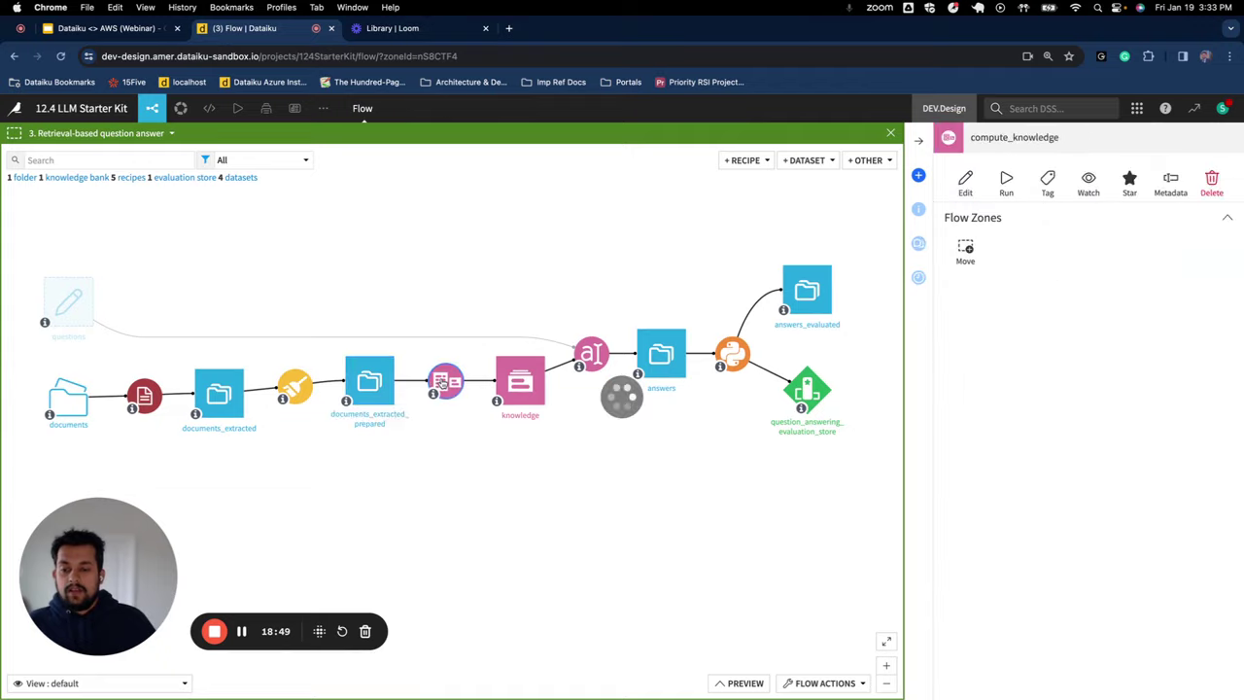
double_click(442, 382)
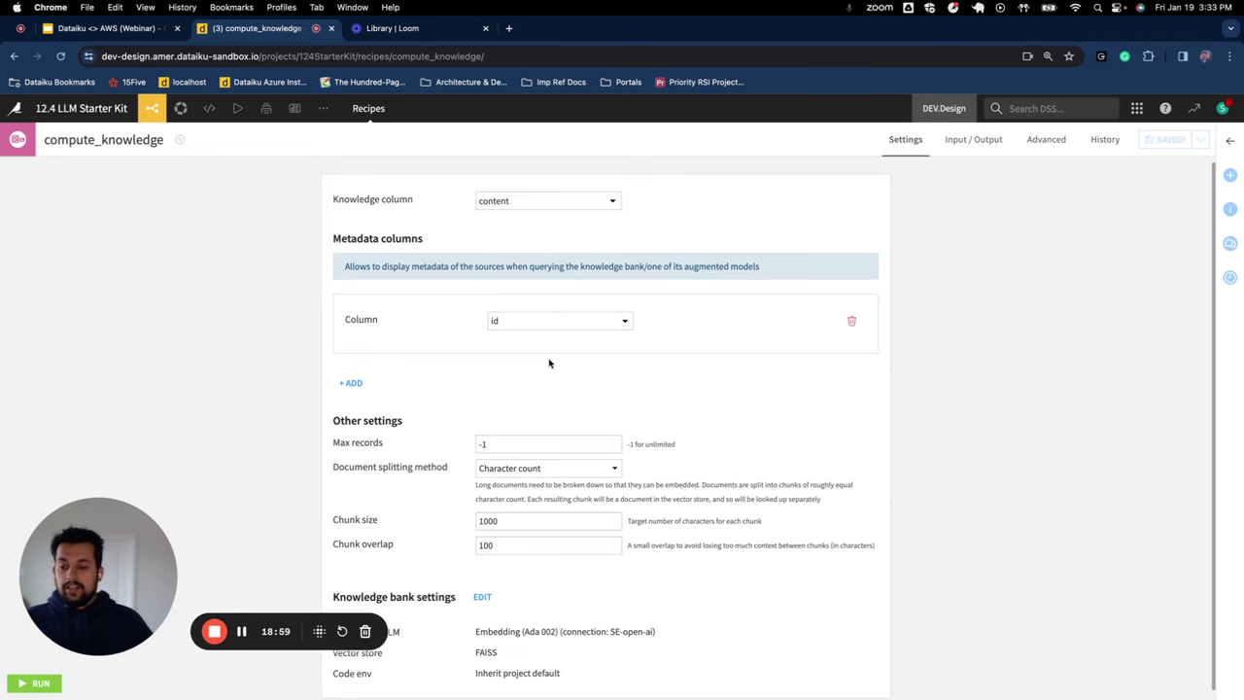
scroll(549, 364, down, 1)
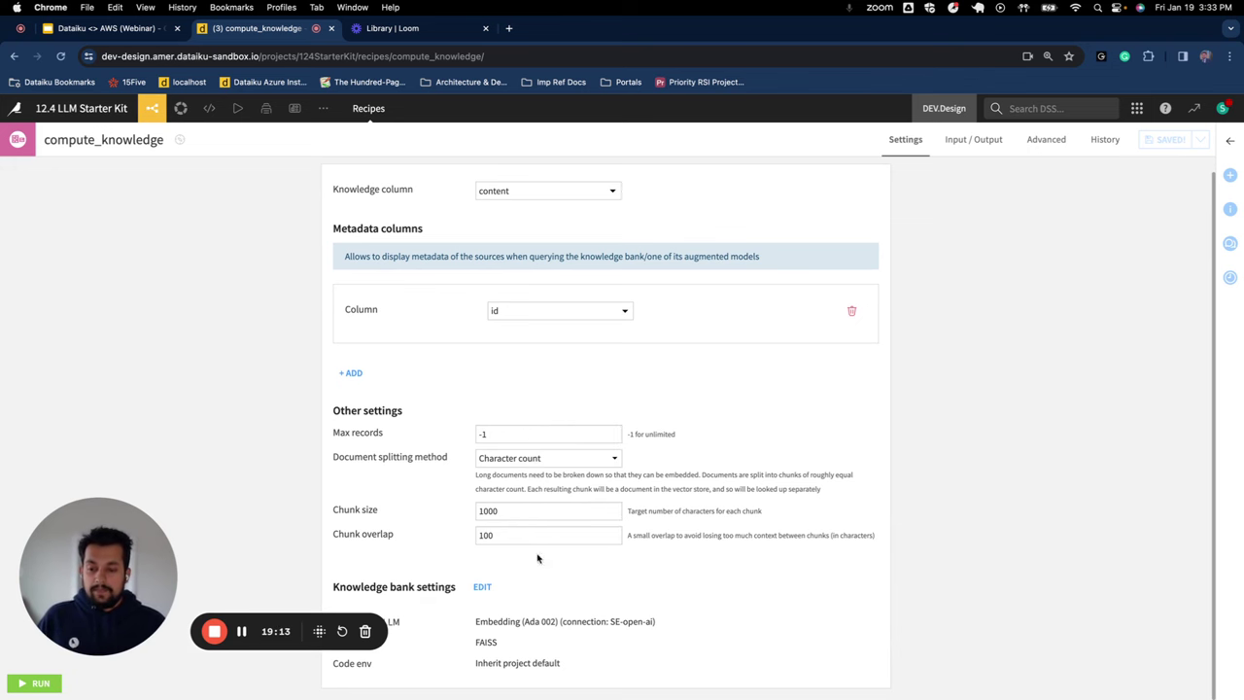
- Review the knowledge bank's LLM options, keeping AWS Titan Text G1 Lite with 4 documents to retrieve
click(482, 588)
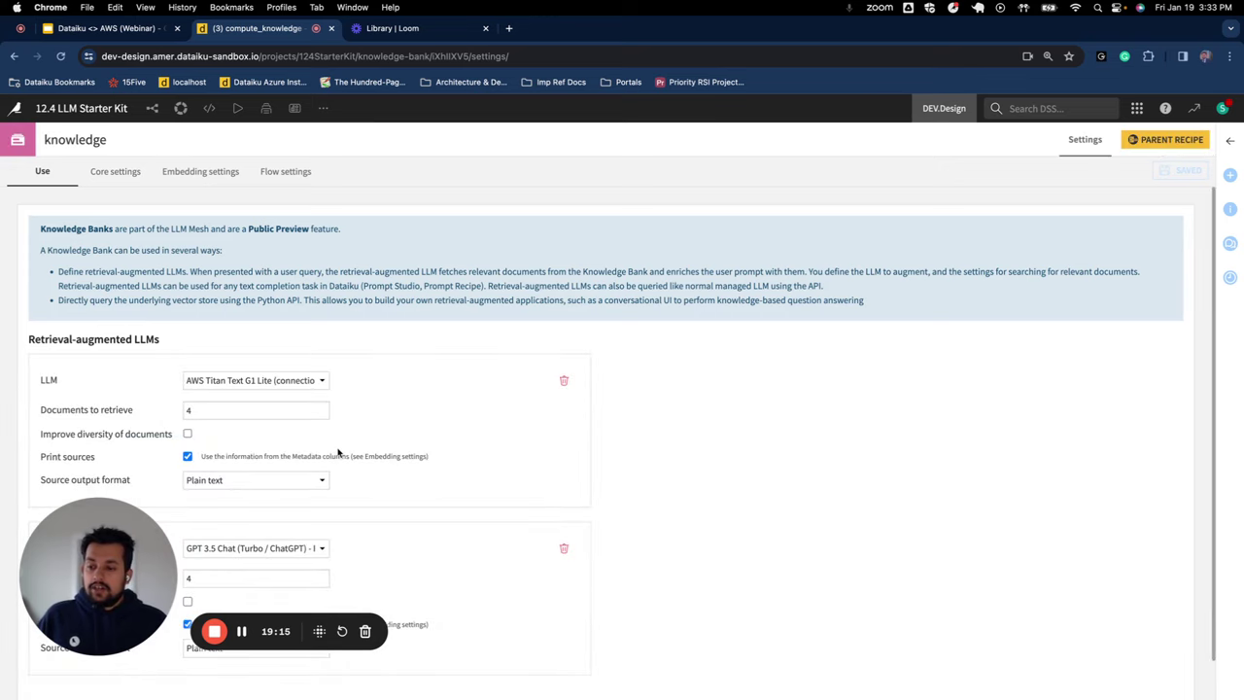
drag(119, 534, 755, 573)
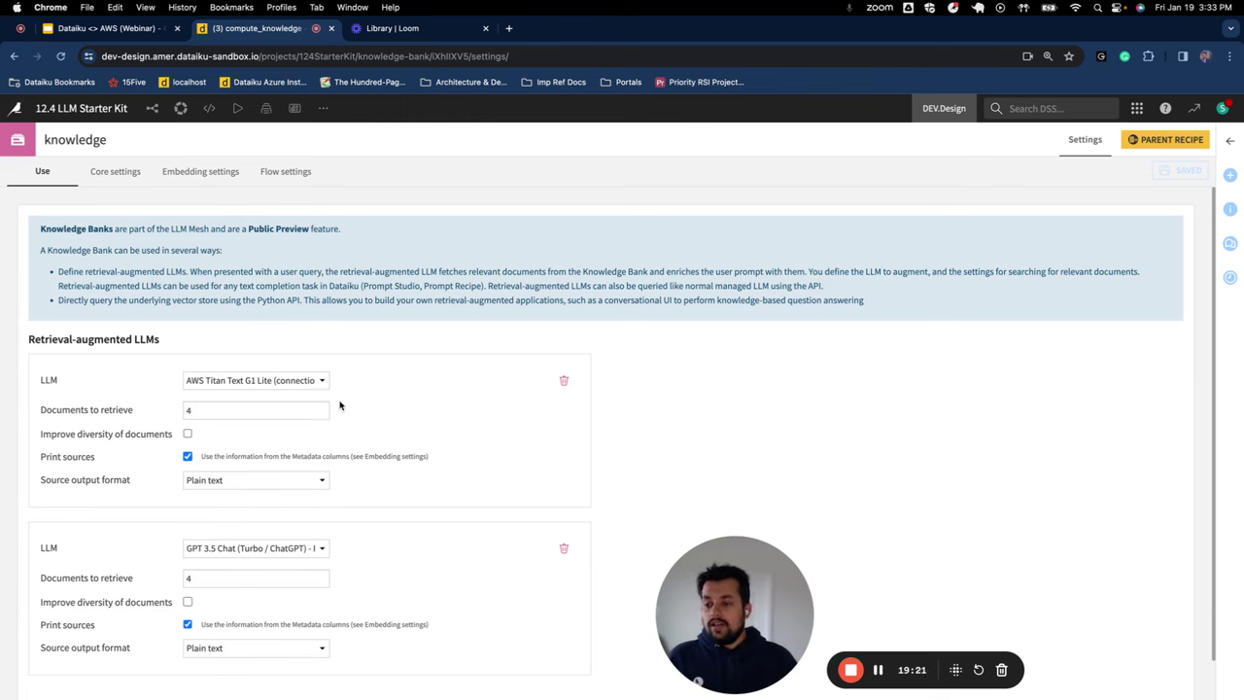
click(313, 385)
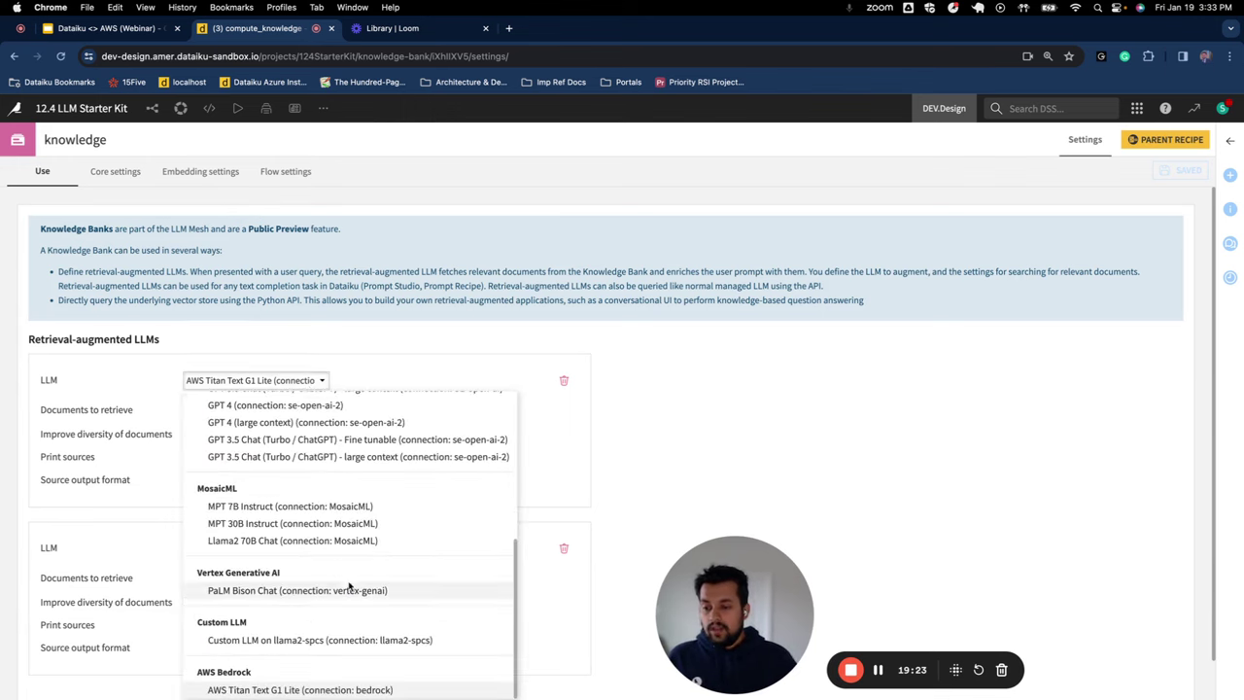
scroll(354, 595, up, 5)
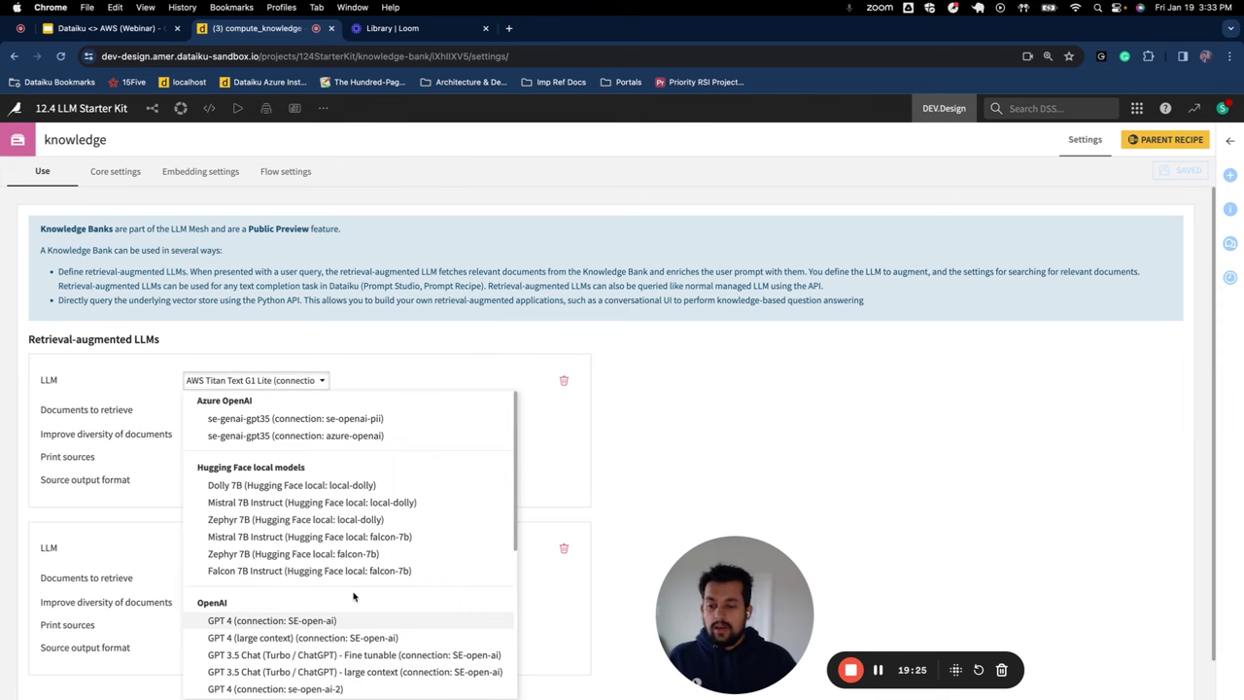
scroll(353, 597, down, 2)
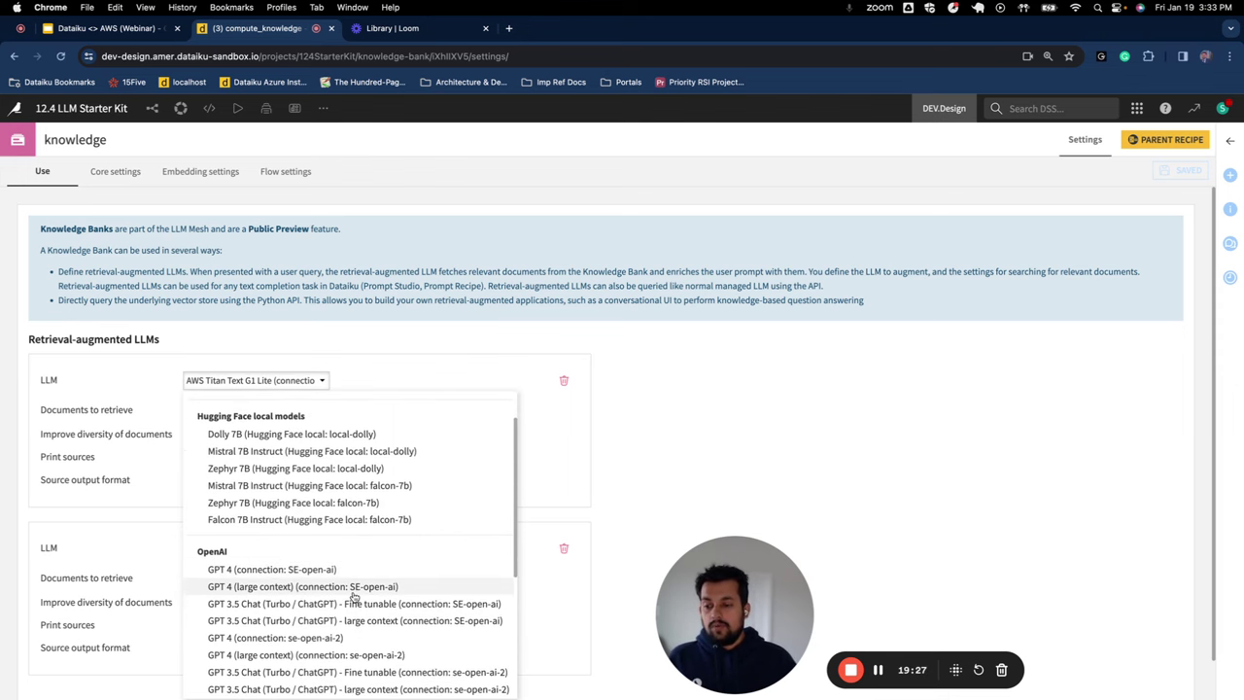
scroll(354, 597, down, 5)
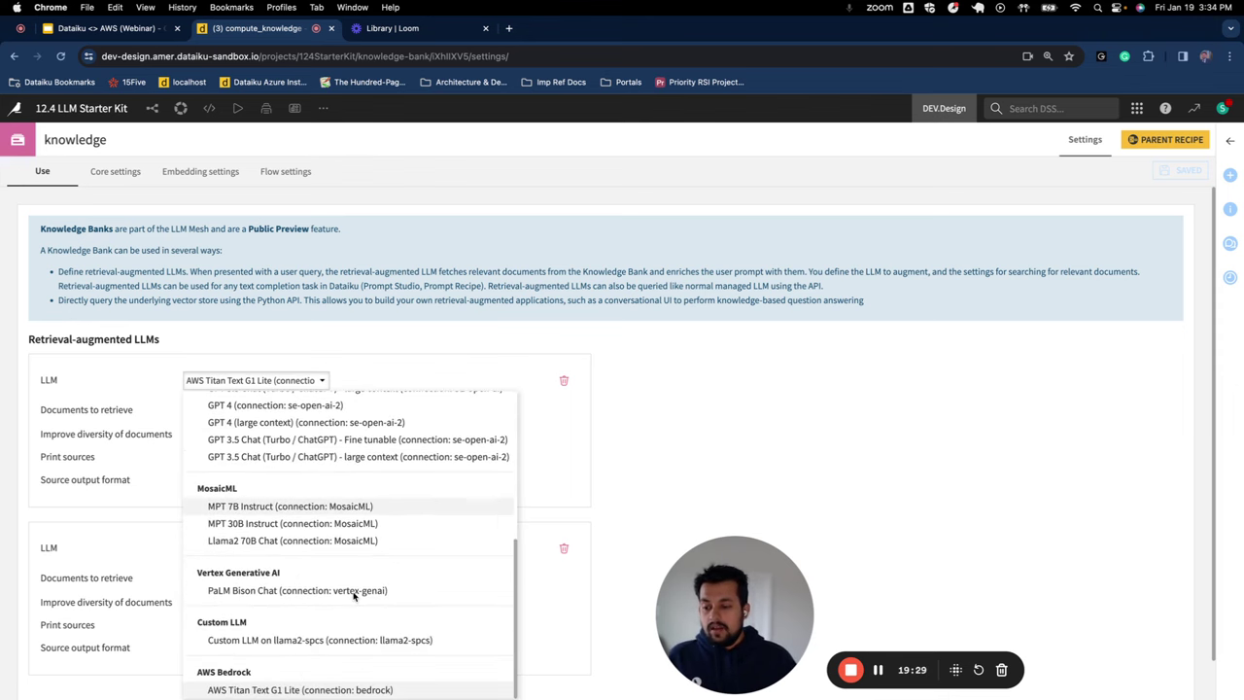
click(381, 357)
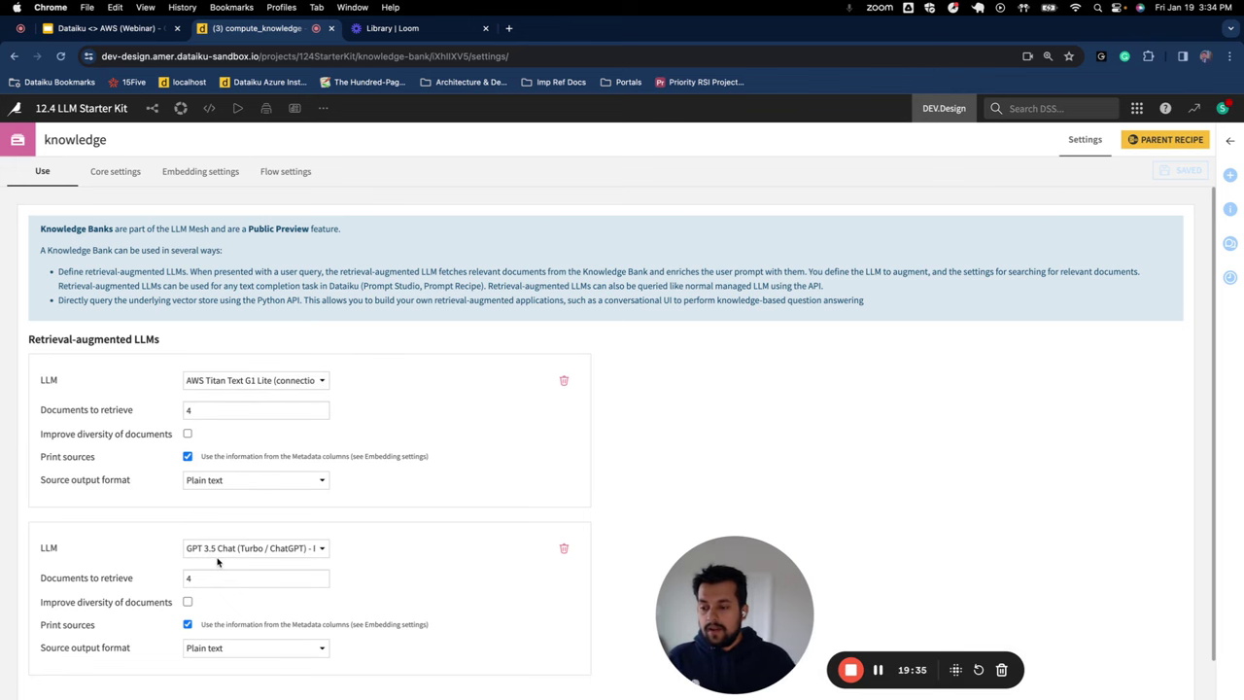
click(211, 412)
scroll(216, 629, down, 1)
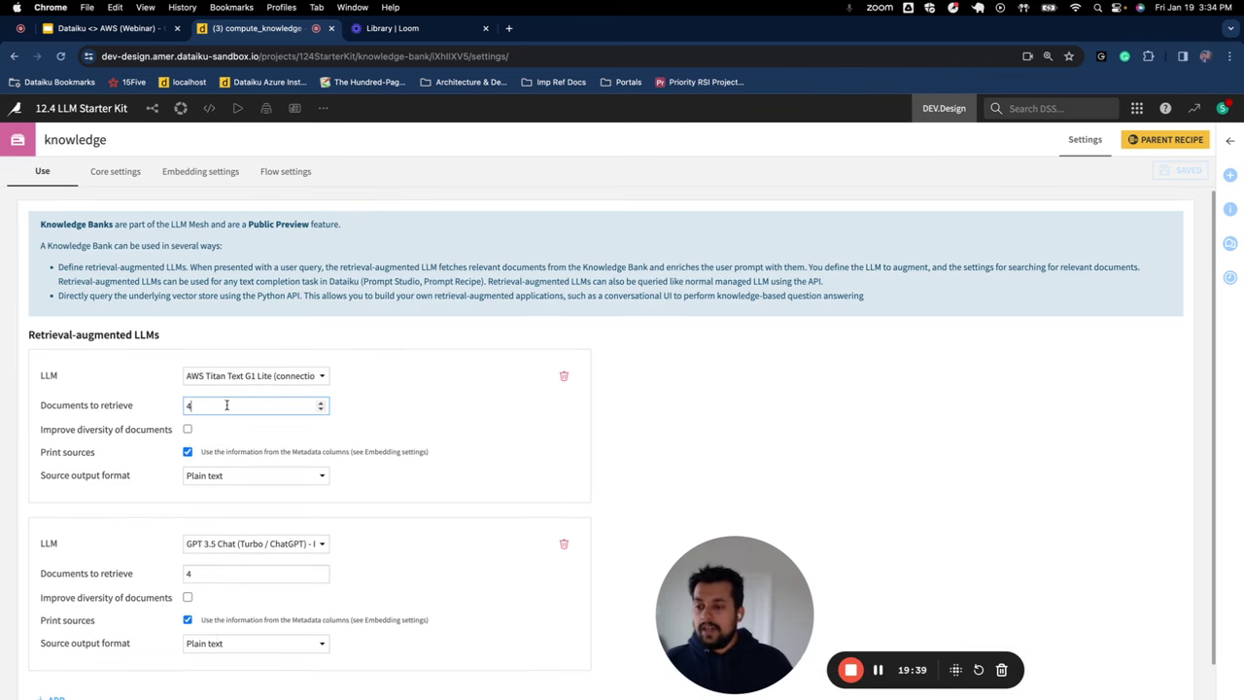
- Review the knowledge bank's core settings, keeping Ada 002 embeddings and the FAISS vector store
click(122, 171)
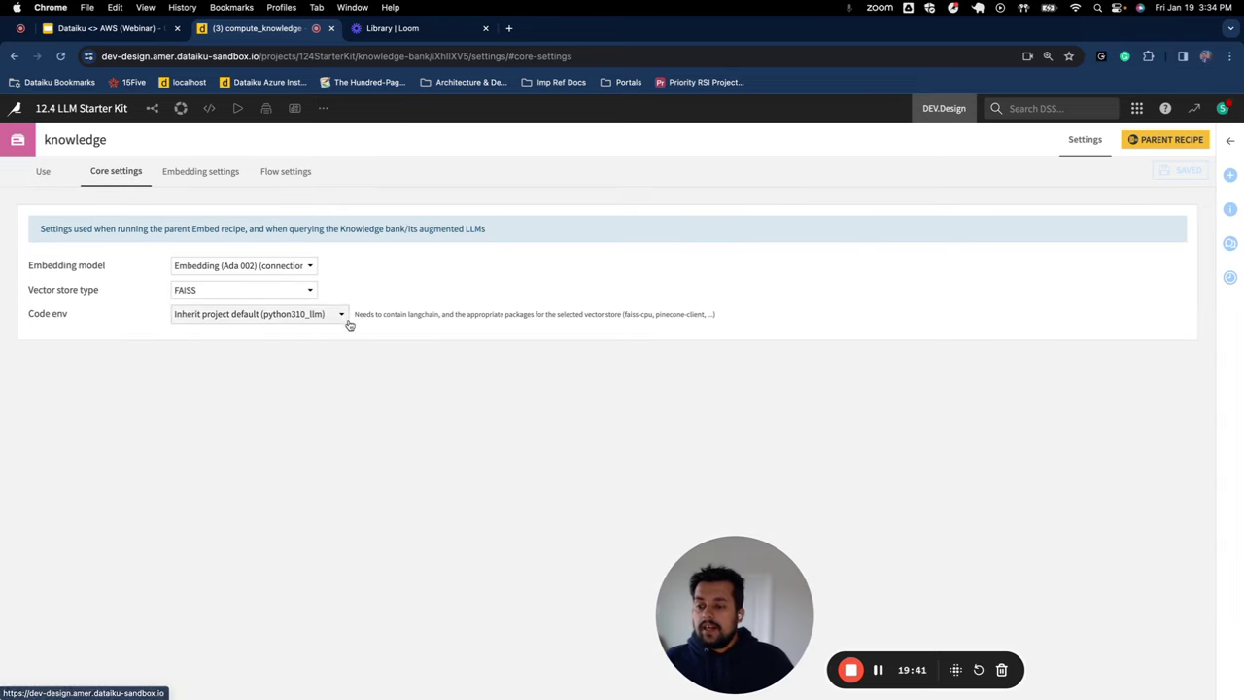
click(293, 270)
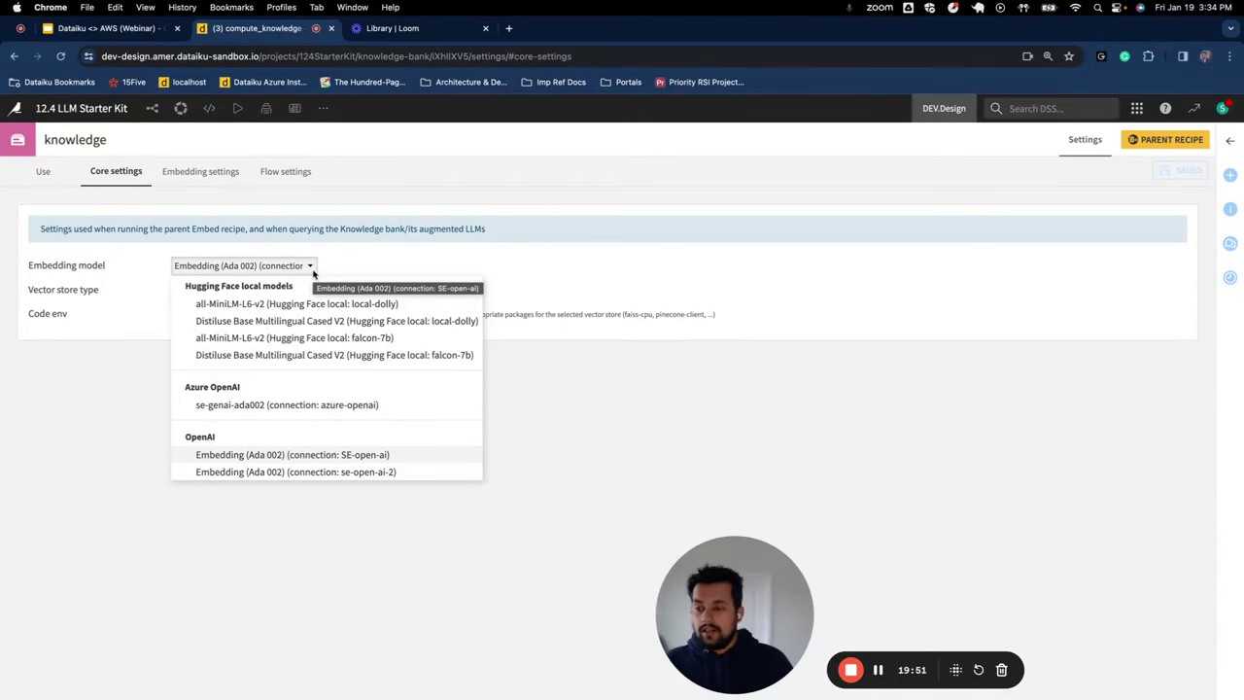
click(313, 274)
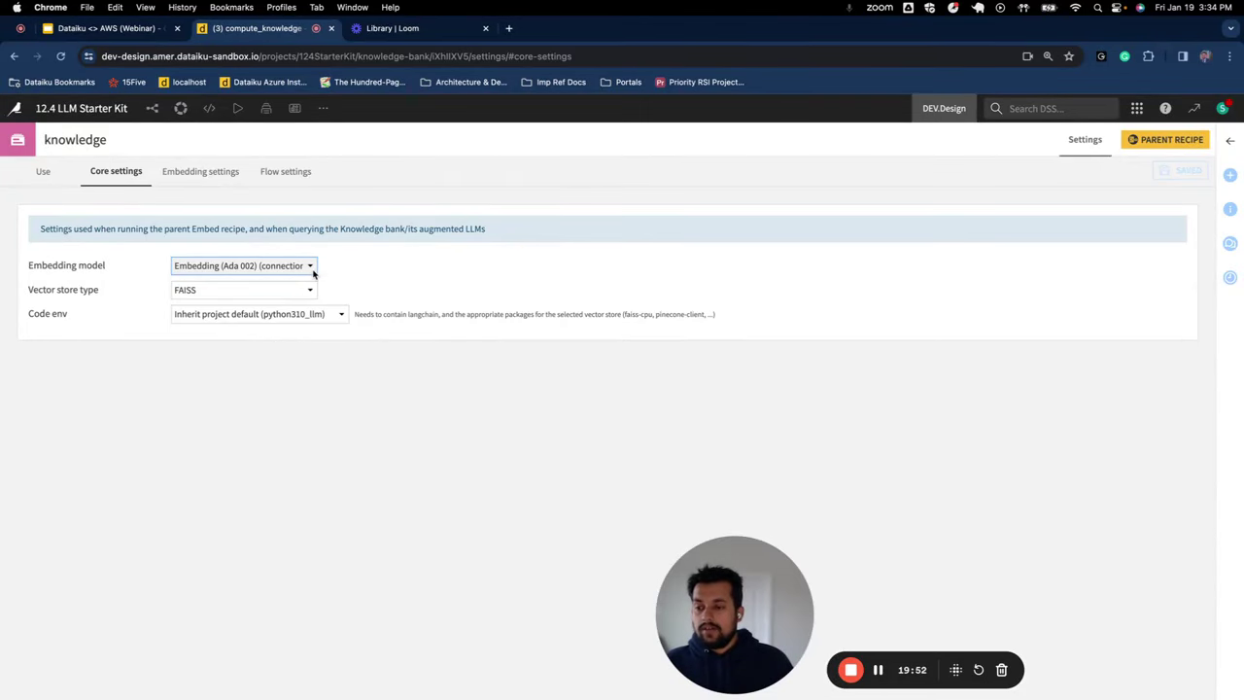
click(280, 294)
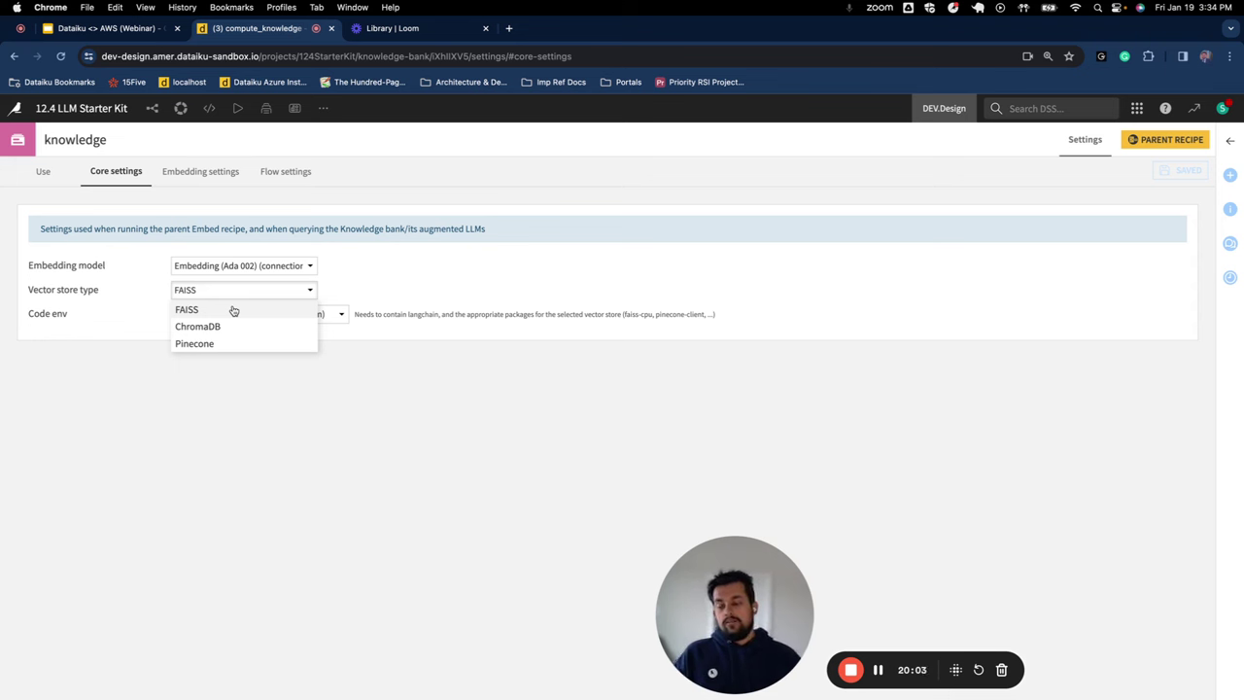
click(397, 287)
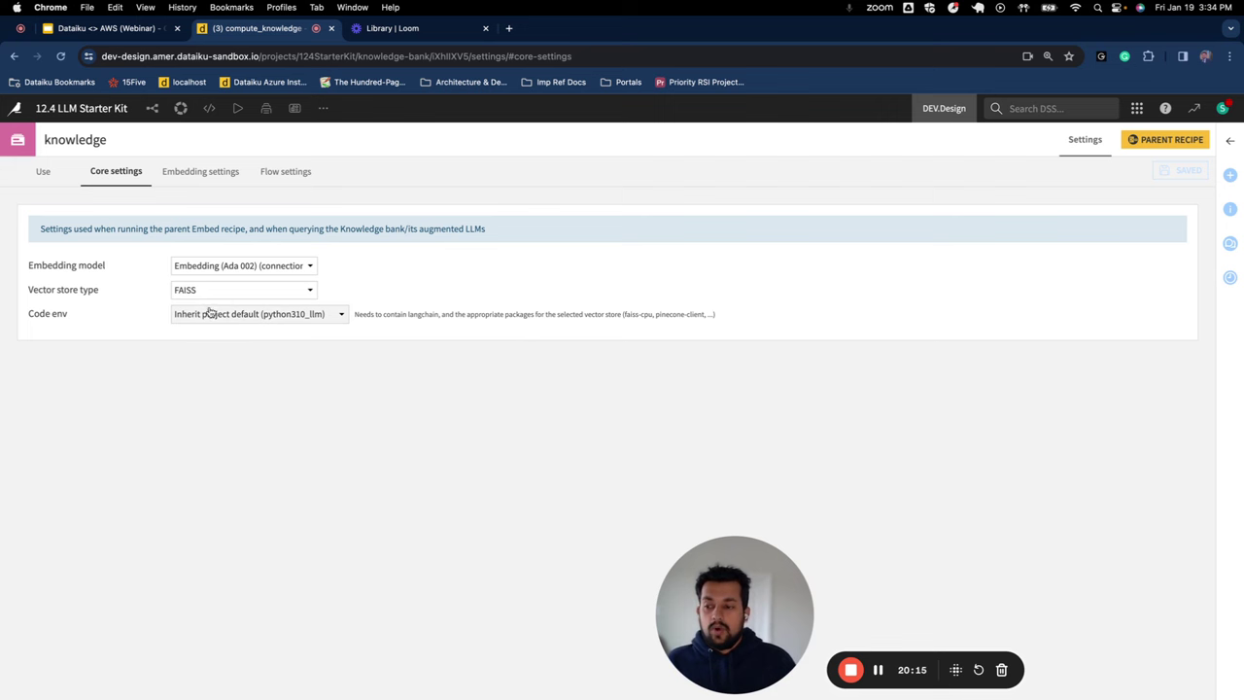
- Return to the Flow, select the knowledge bank node and go to Prompt Studios
click(151, 108)
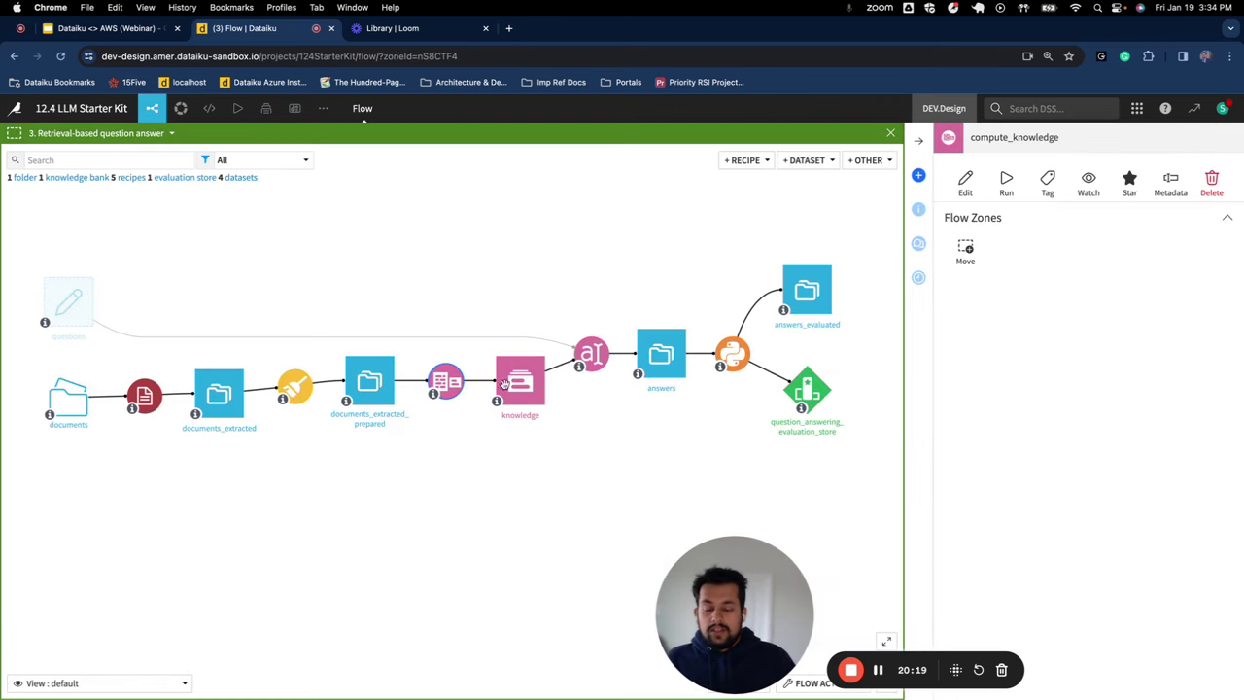
click(525, 385)
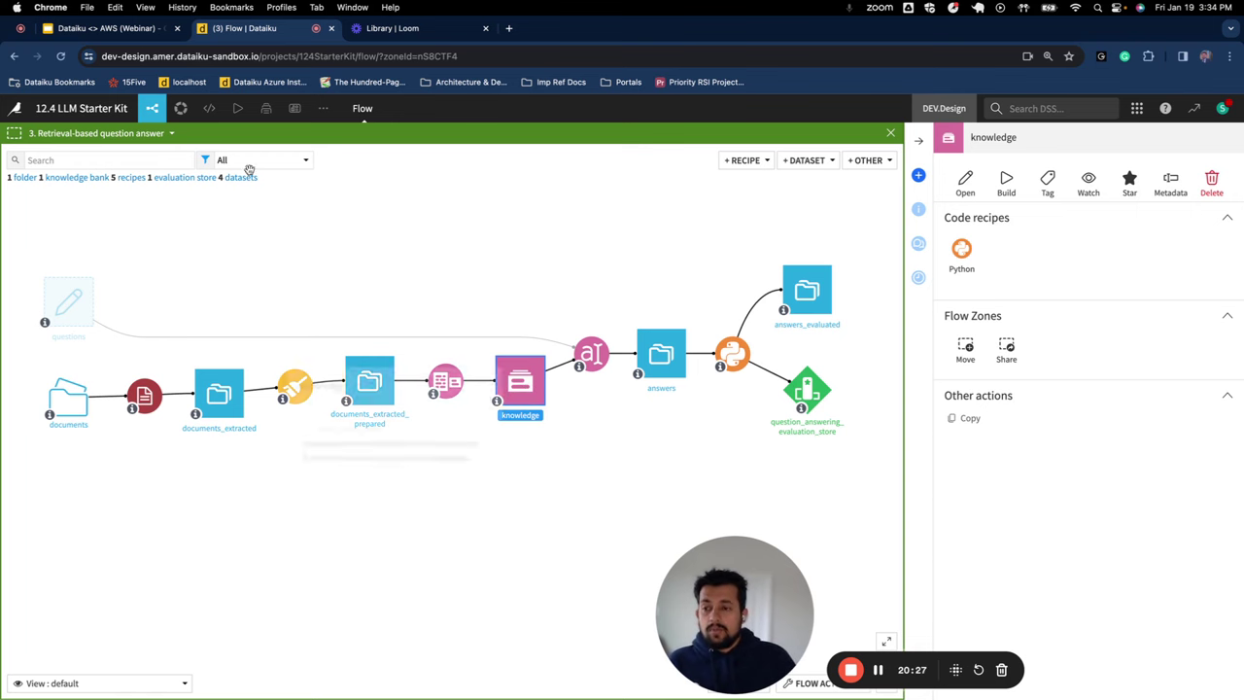
click(181, 108)
- Open the question_answering prompt studio and look over the New Prompt templates
click(207, 184)
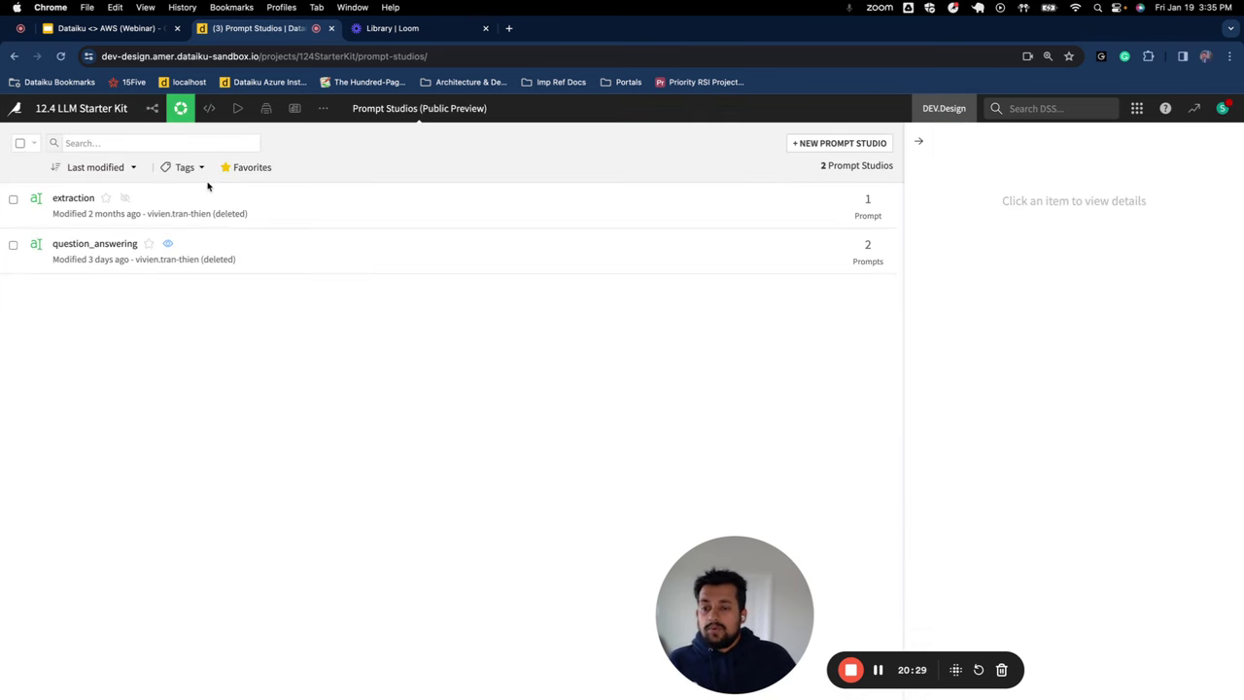
click(106, 249)
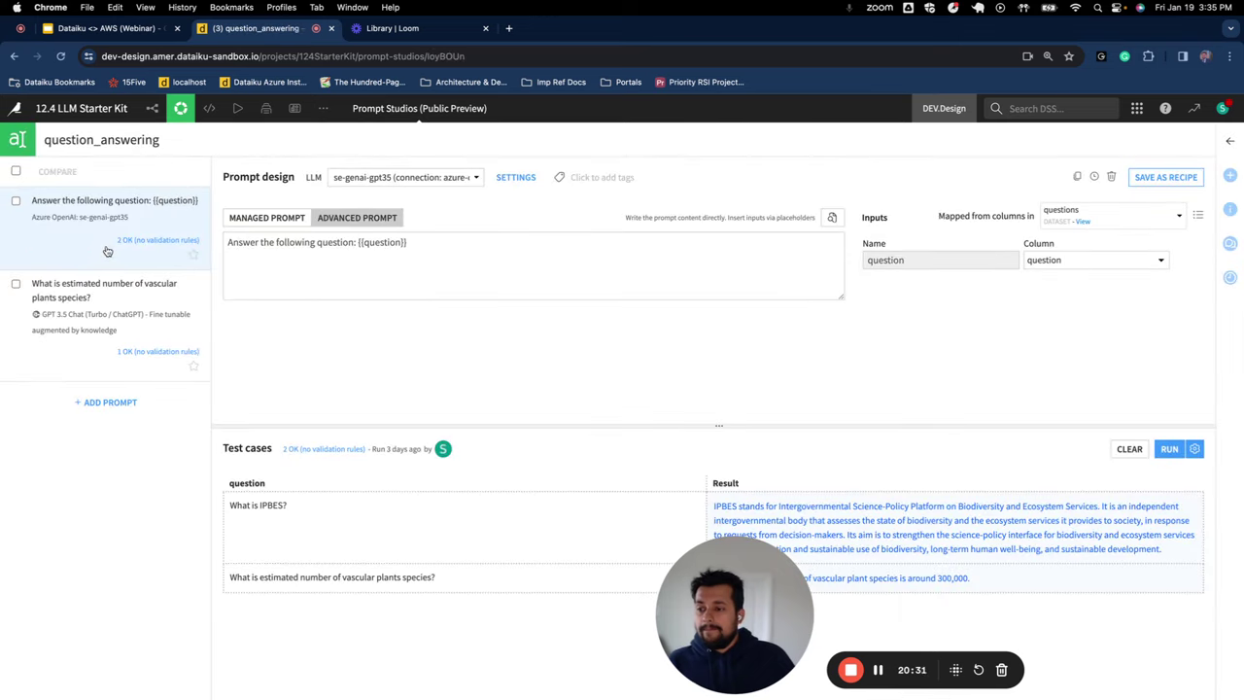
click(122, 402)
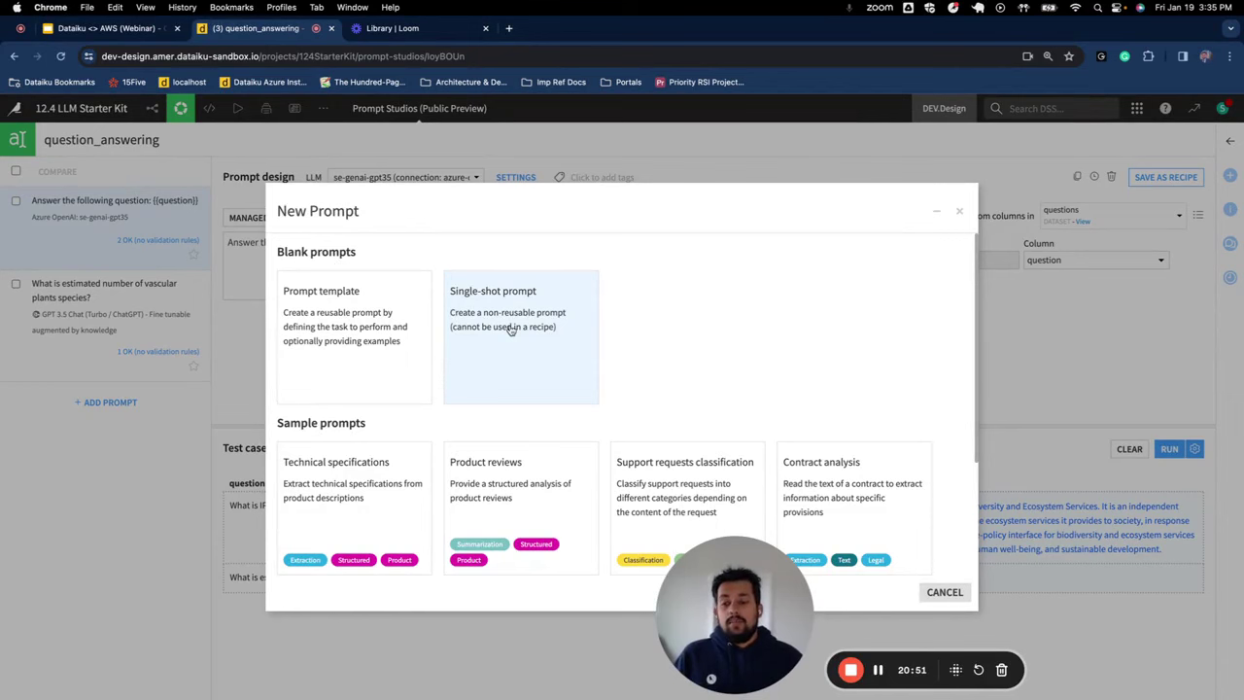
drag(715, 607, 86, 607)
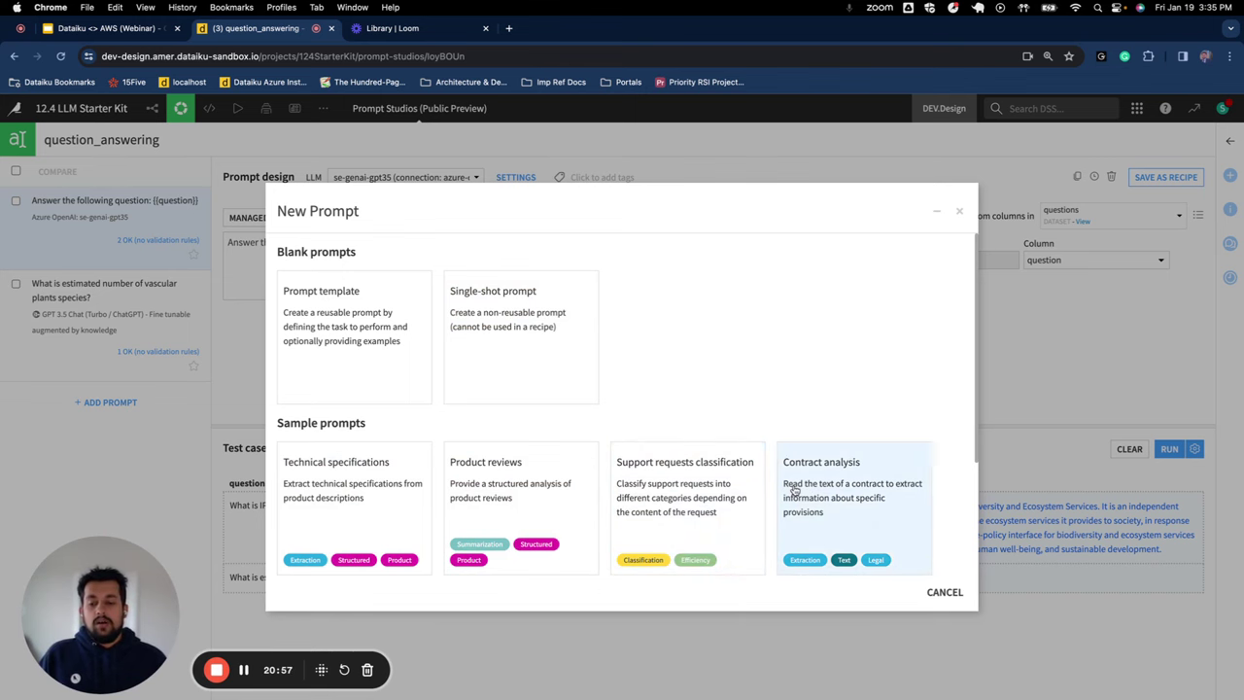
- Discard the new prompt and run the first prompt on AWS Titan Text G1 Lite
click(939, 595)
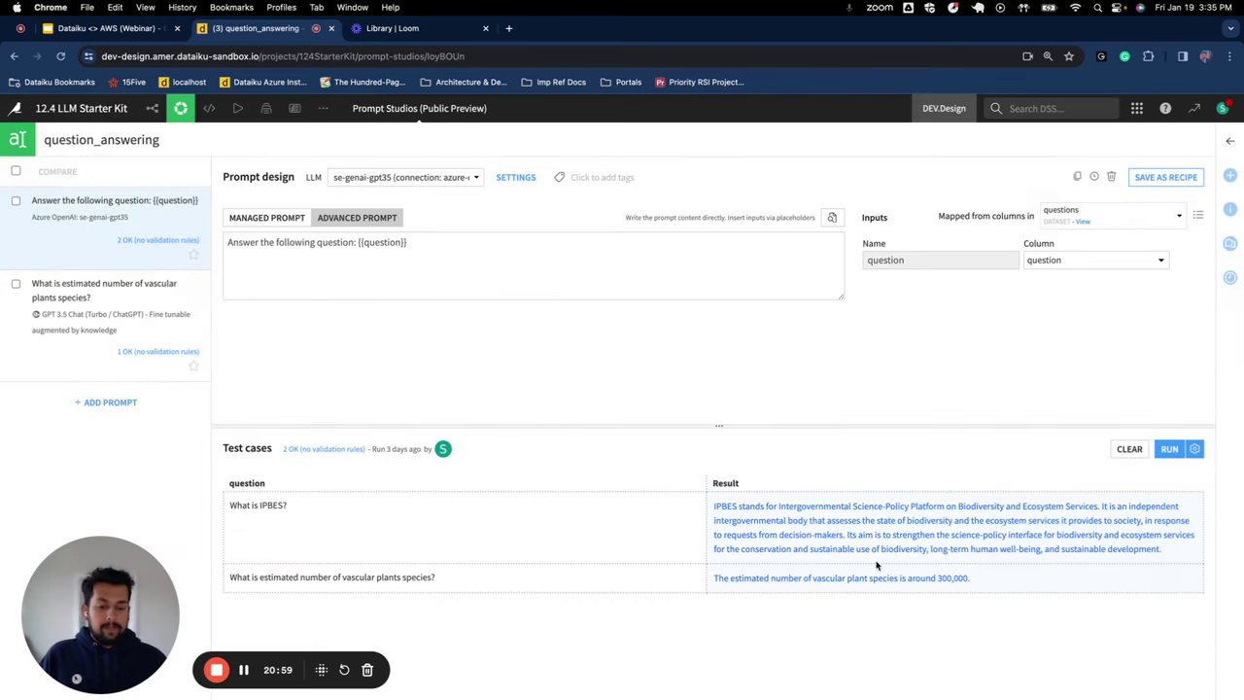
click(436, 180)
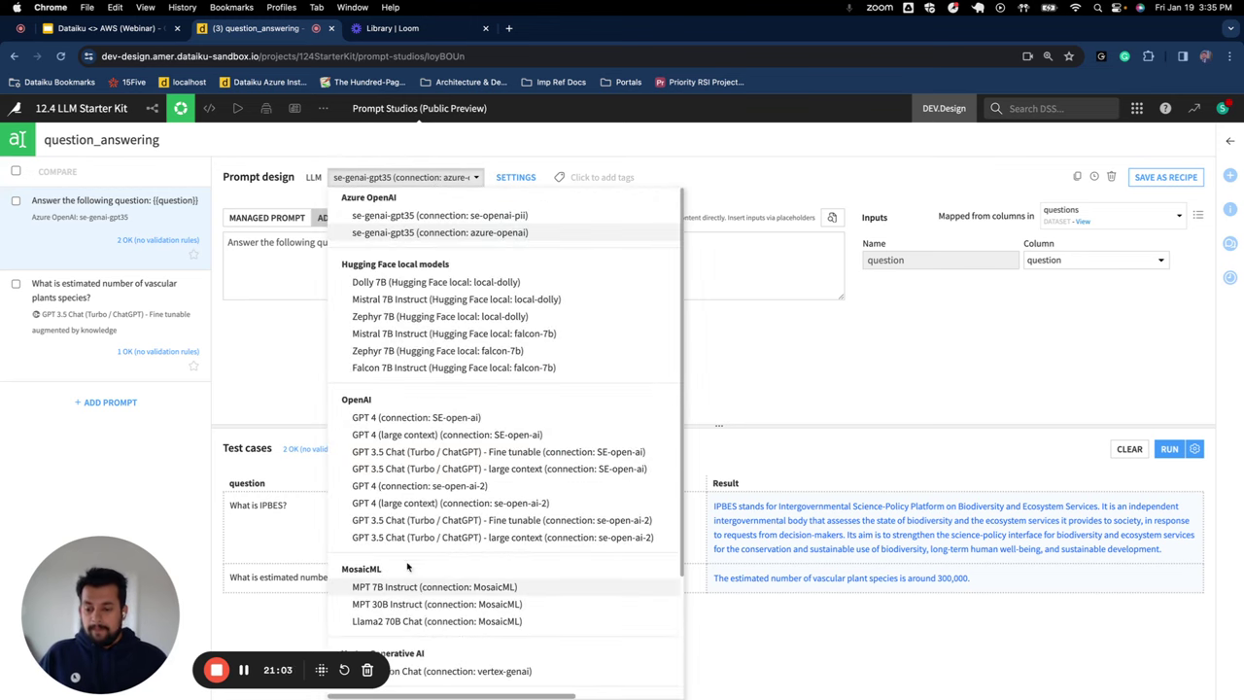
scroll(410, 585, down, 3)
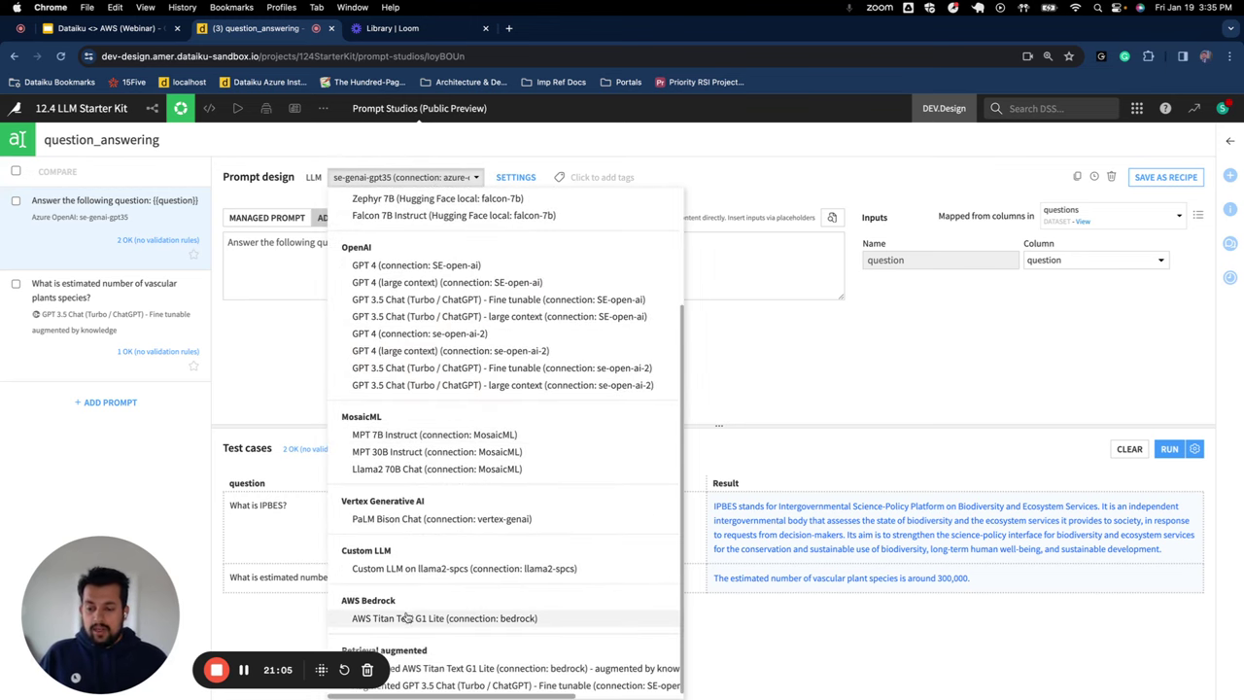
click(409, 618)
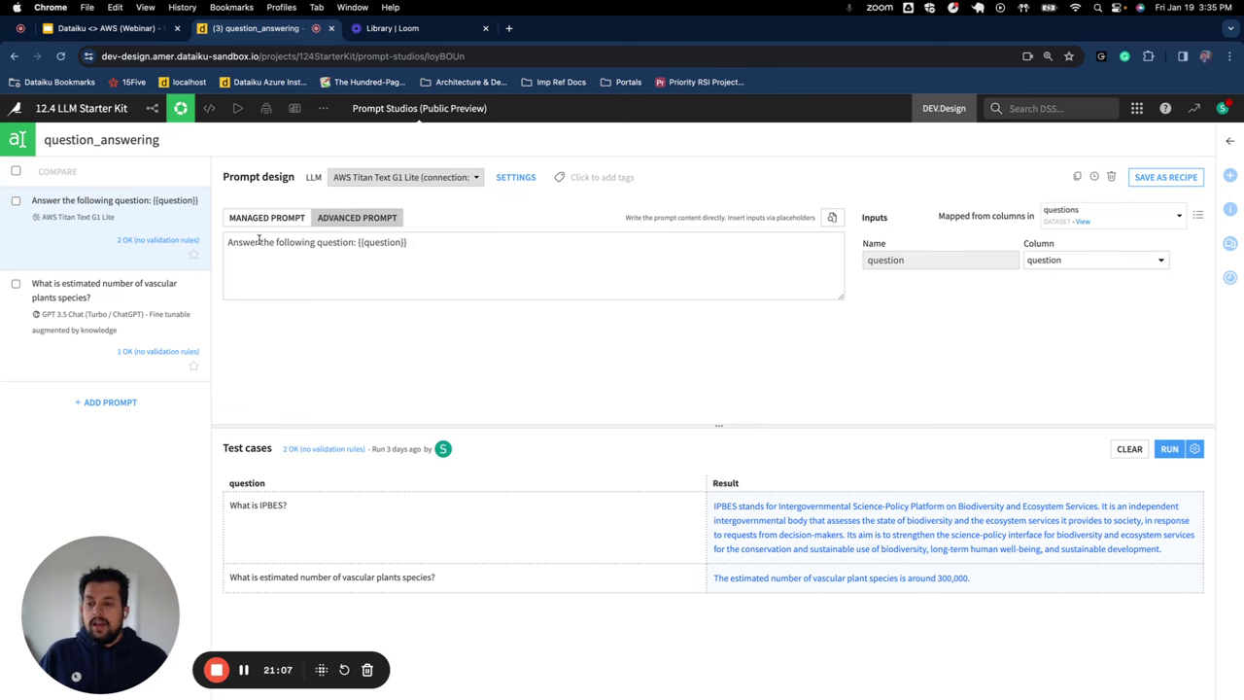
drag(226, 243, 358, 246)
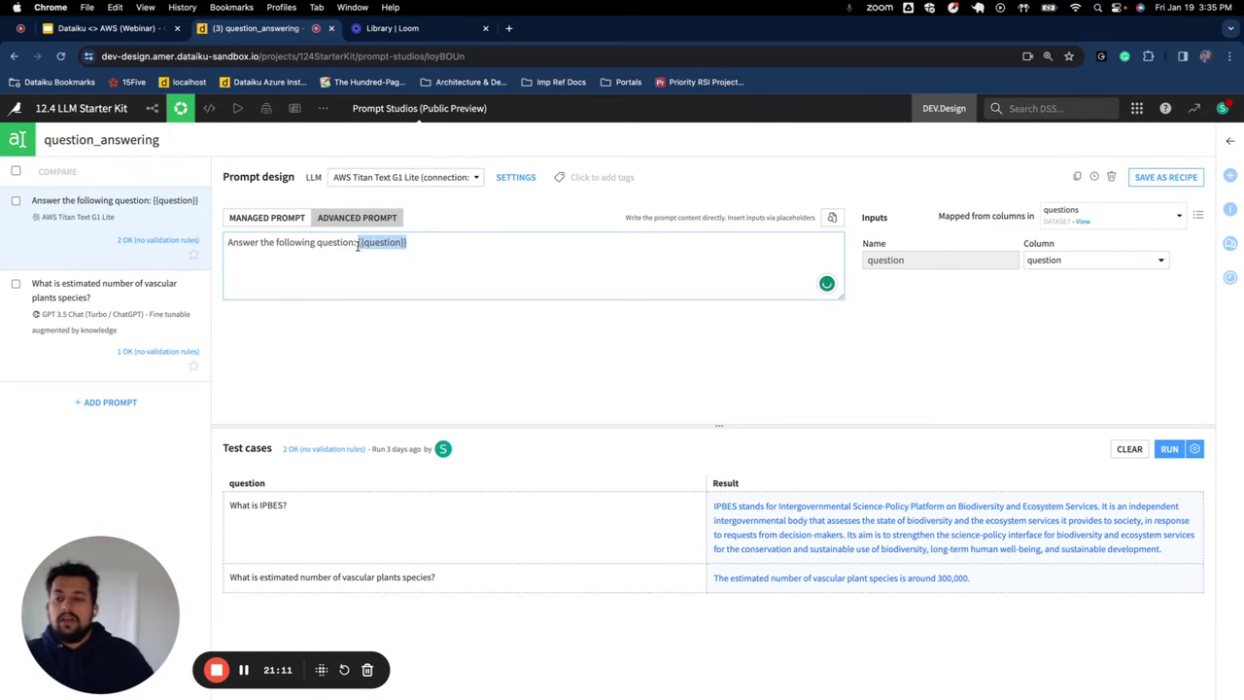
- Look over the augmented model options, leaving AWS Titan Text G1 Lite selected
click(452, 181)
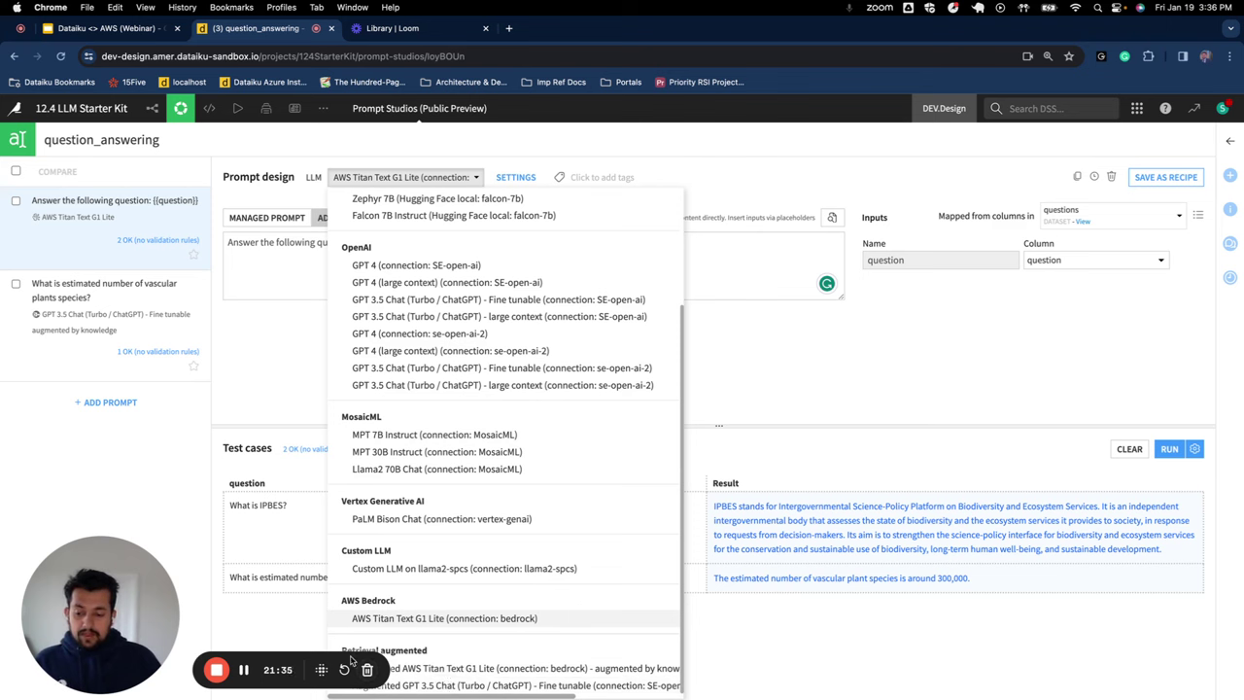
click(372, 652)
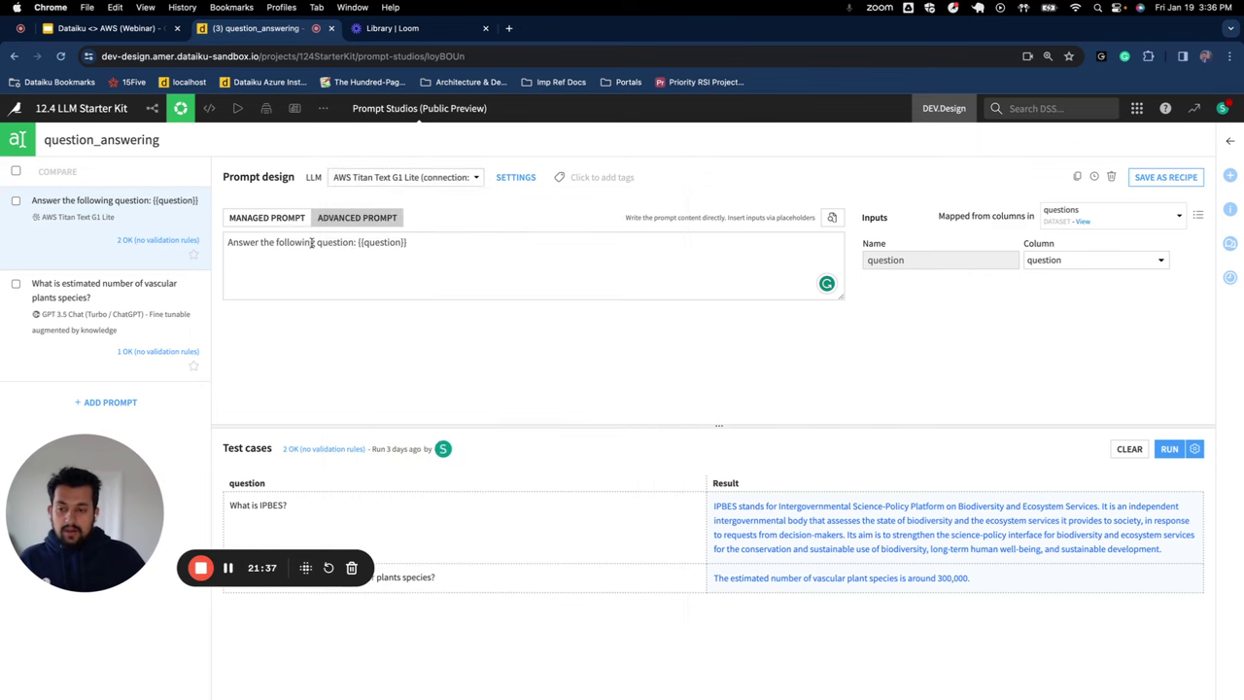
click(403, 177)
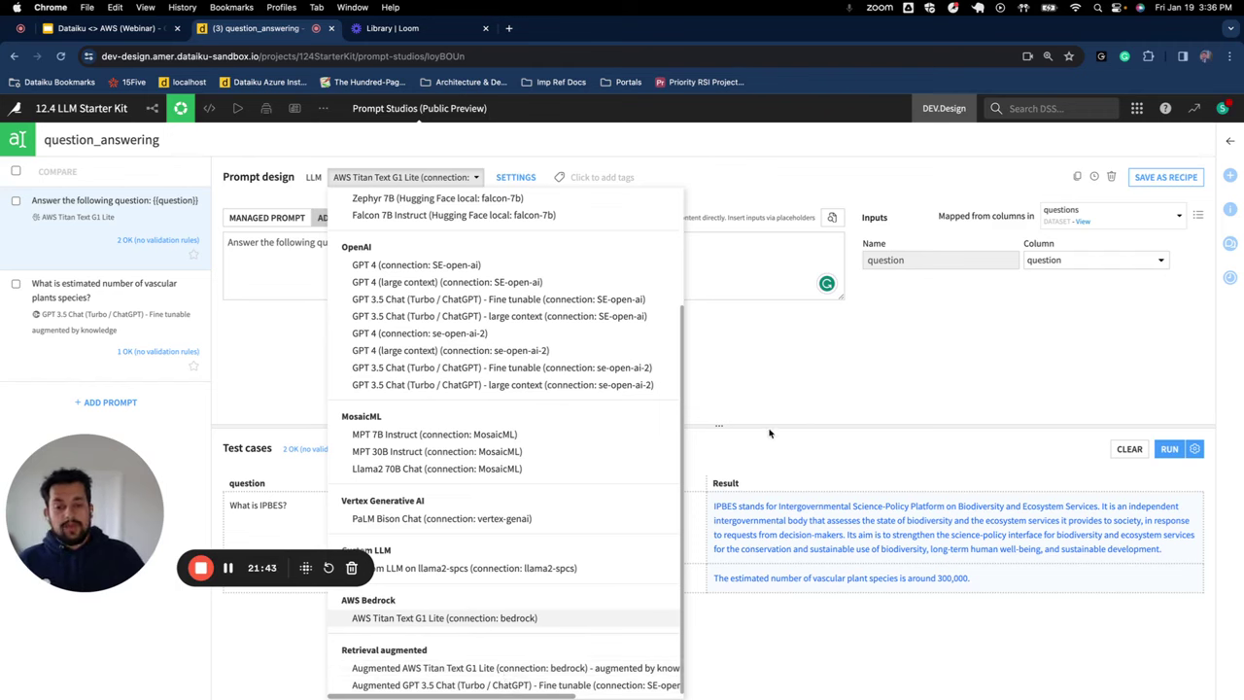
key(Escape)
drag(100, 463, 104, 562)
- Switch the vascular plants species prompt to Augmented AWS Titan Text G1 Lite and compare test questions
click(125, 296)
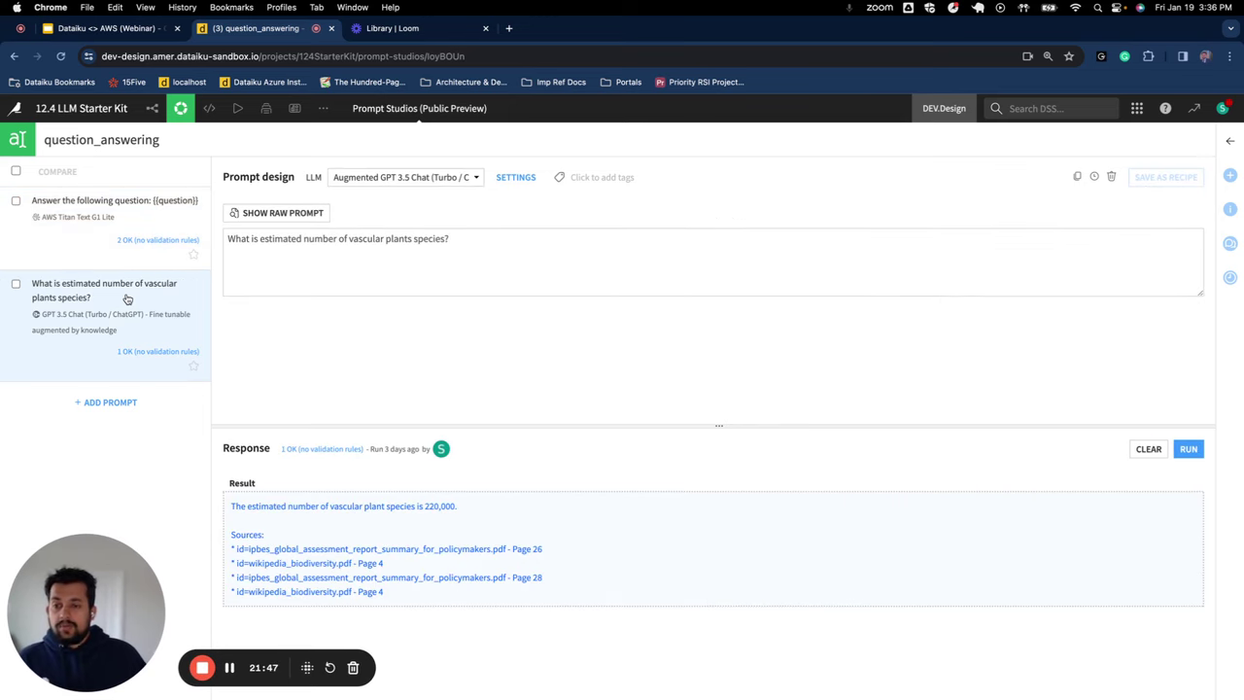
click(406, 179)
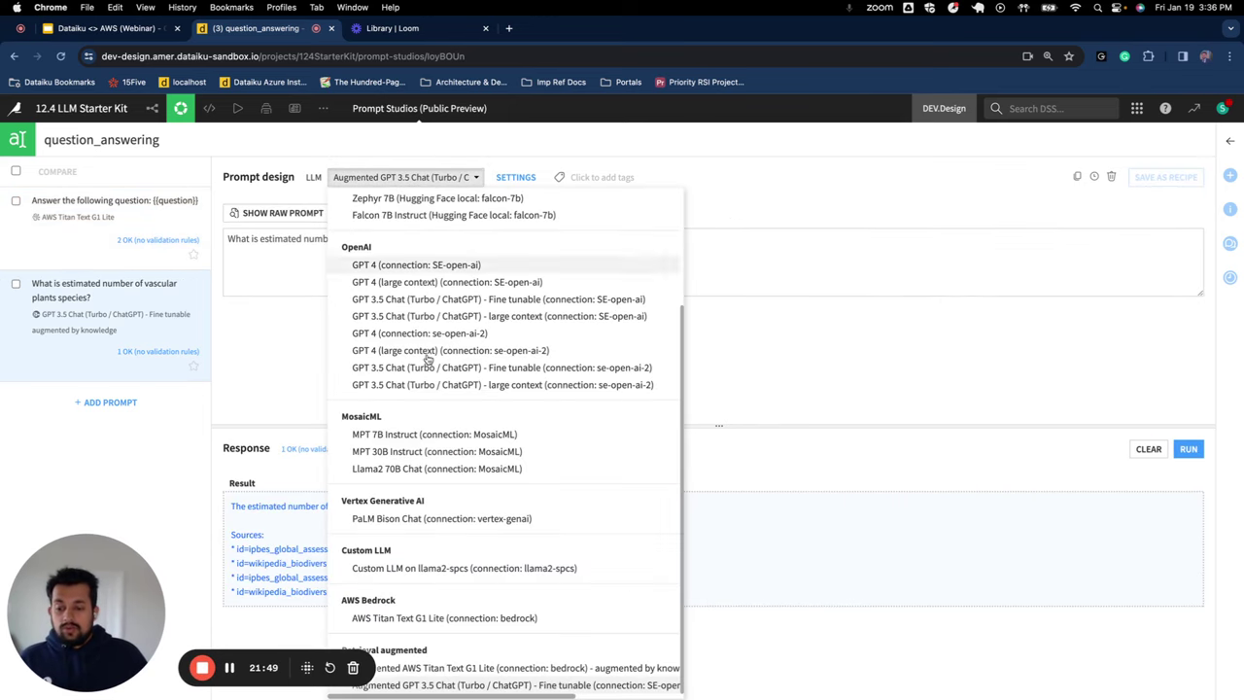
click(442, 669)
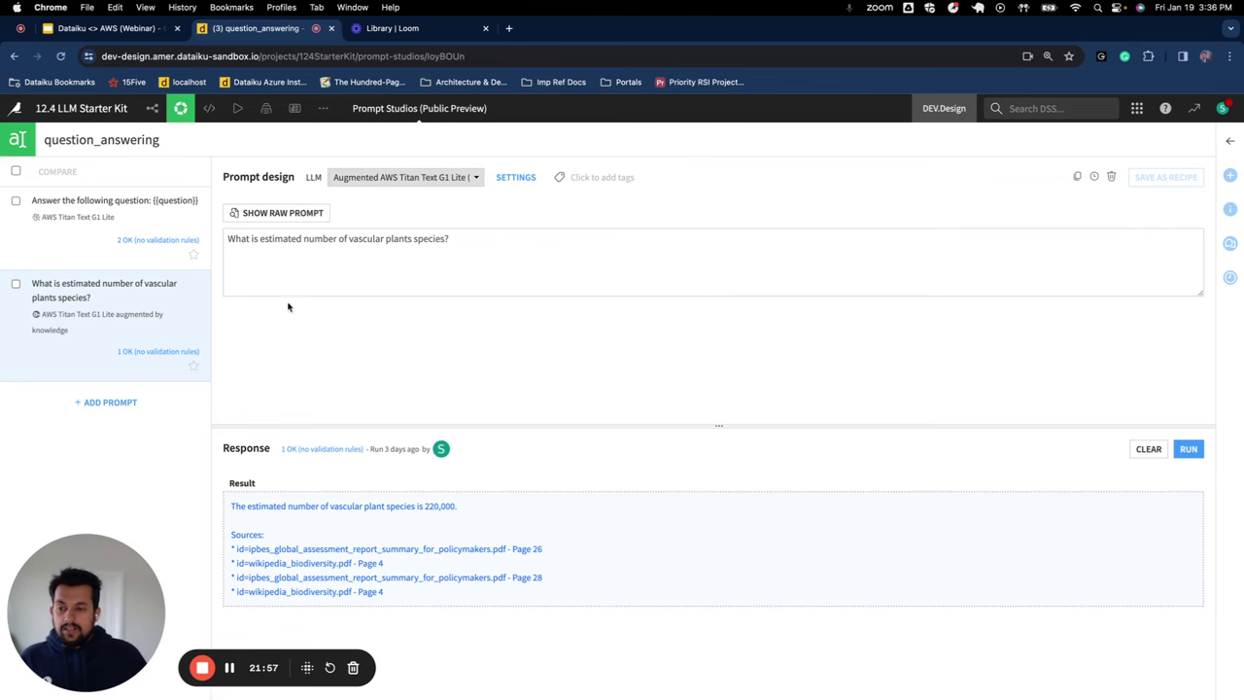
click(130, 247)
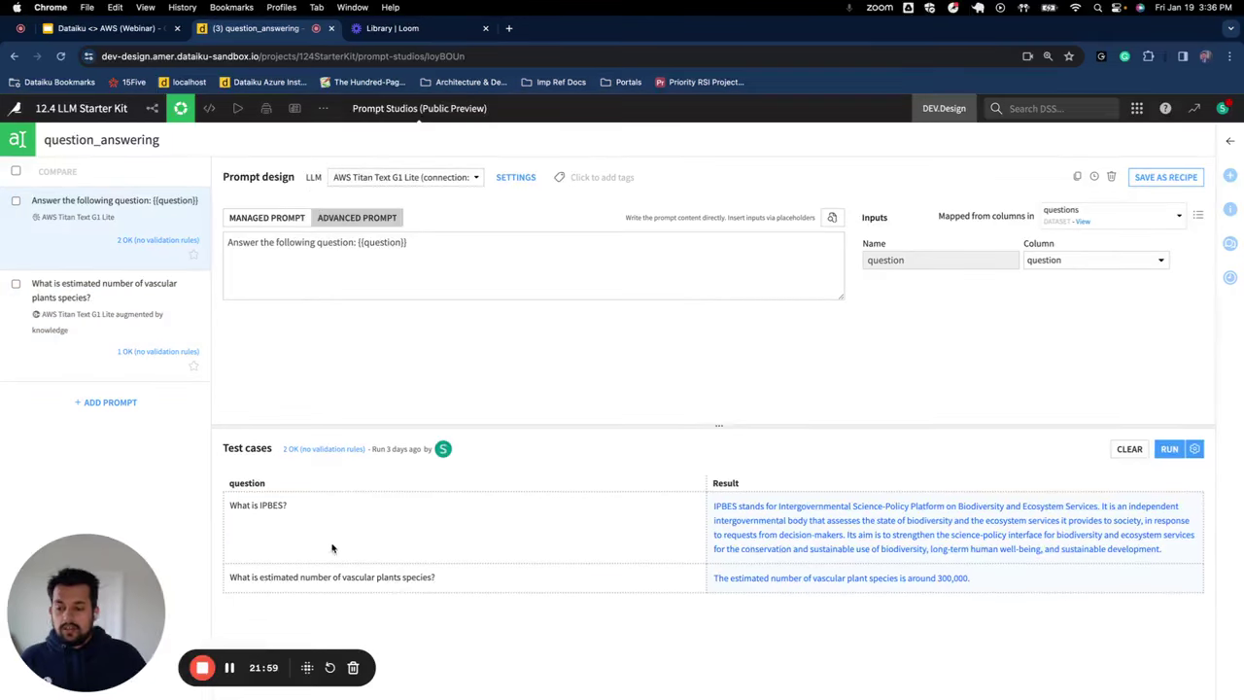
drag(440, 581, 224, 579)
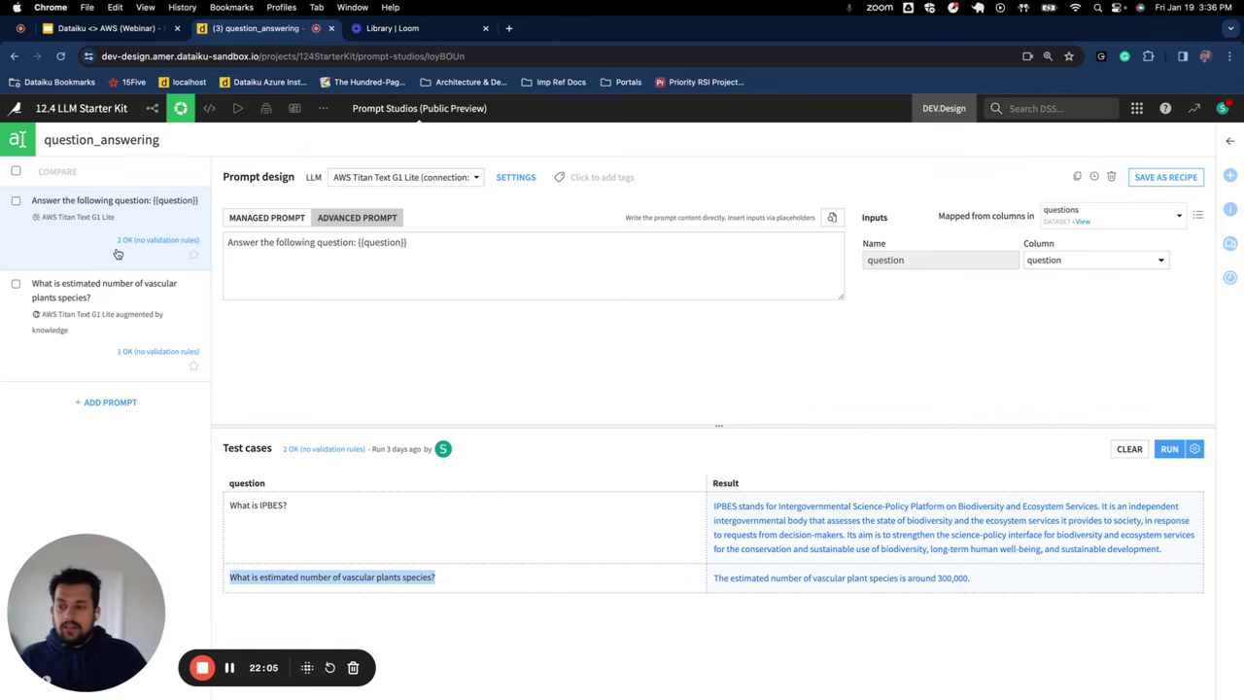
- Inspect the answer's four cited source references, then head back to the Flow
click(117, 311)
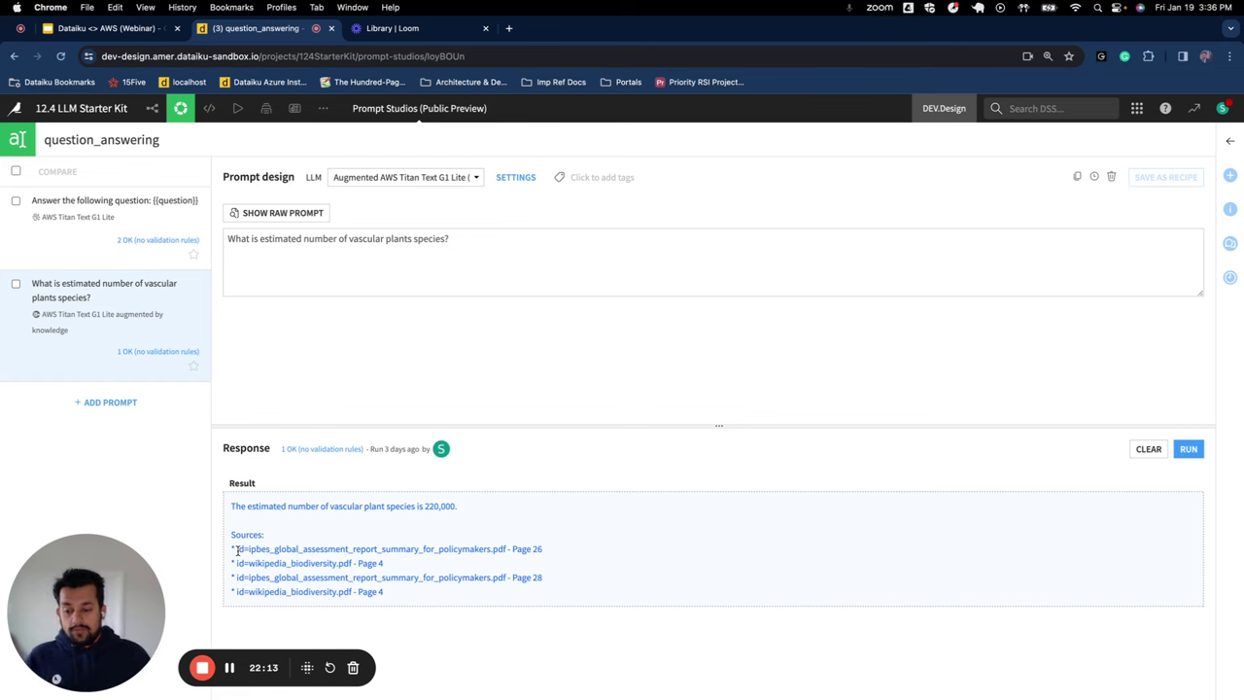
drag(238, 549, 317, 550)
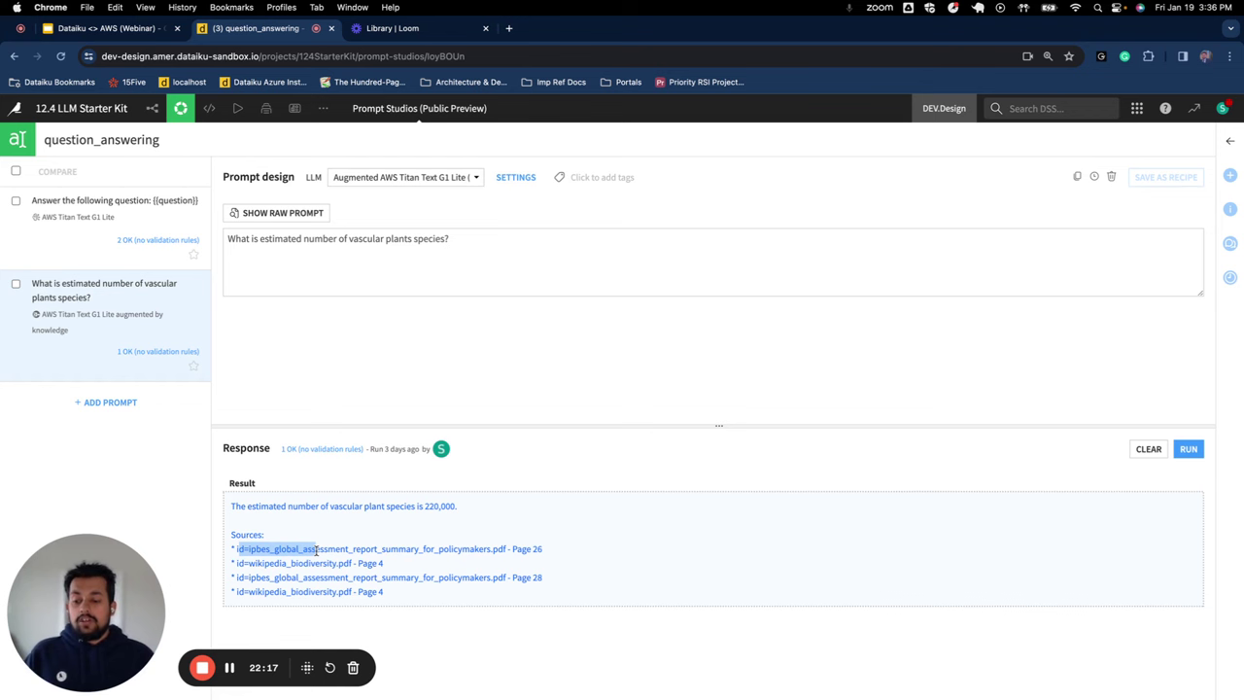
drag(317, 550, 470, 591)
click(469, 596)
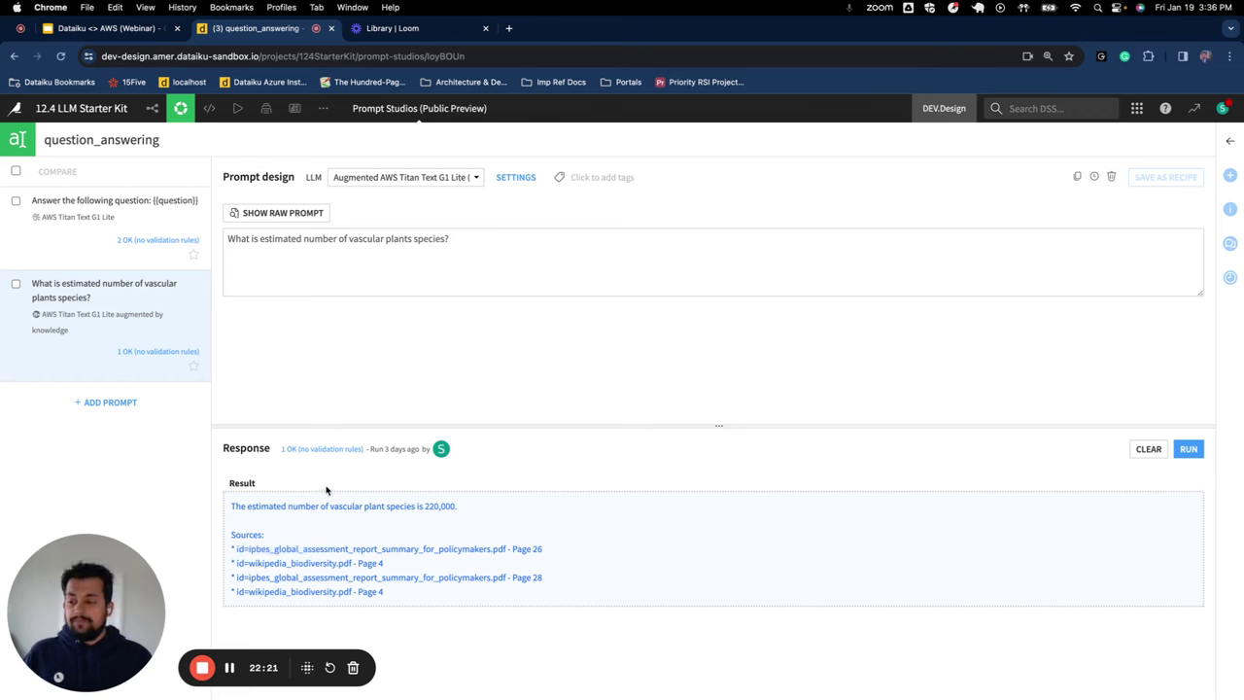
click(108, 228)
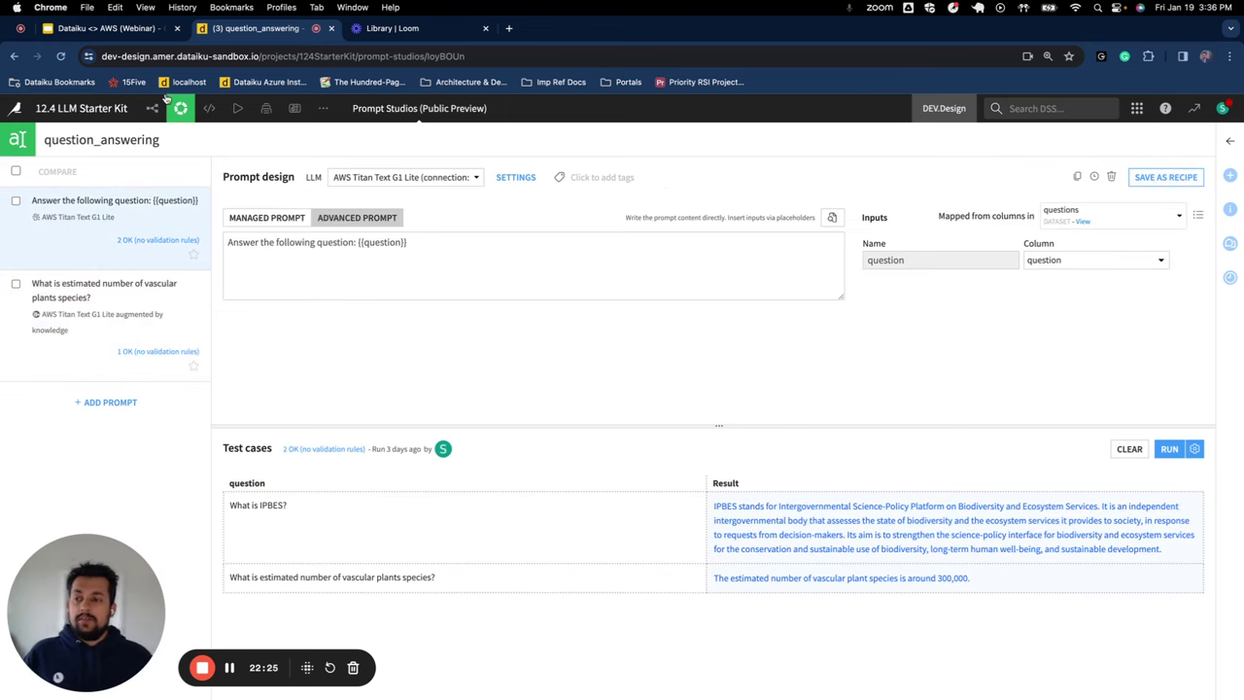
click(152, 108)
- Leave the prompt studio and open compute_answers2 to check its augmented AWS Titan model and prompt
click(728, 152)
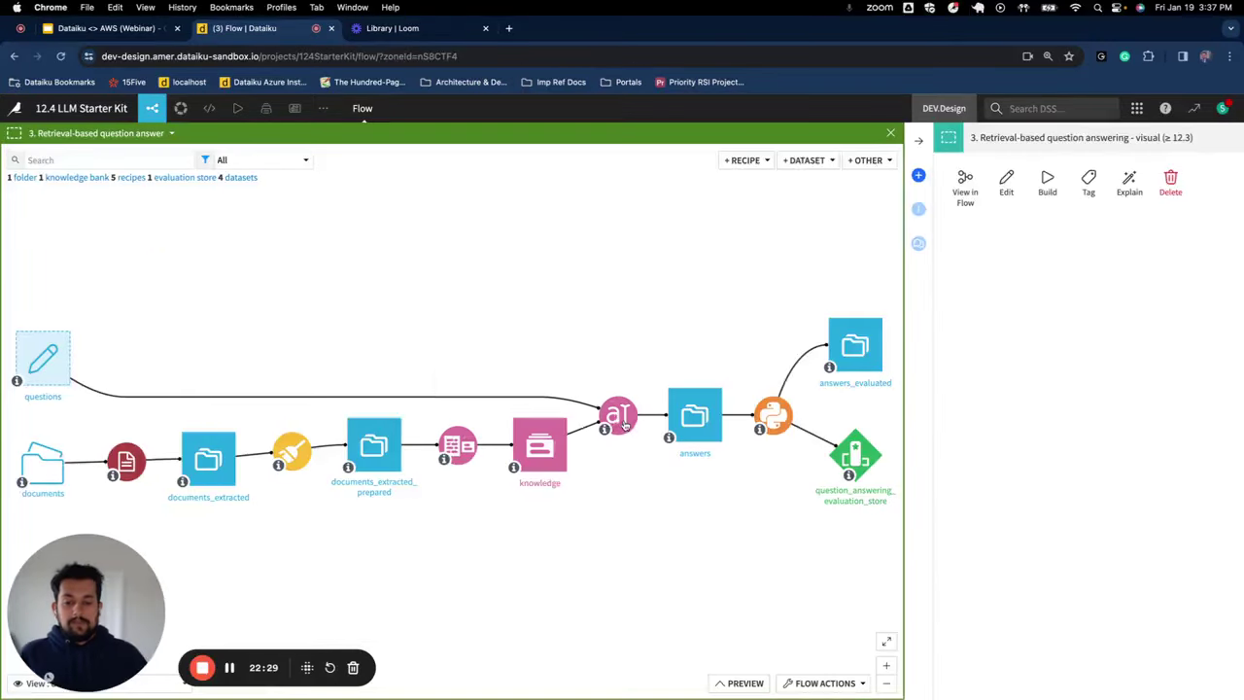
double_click(622, 423)
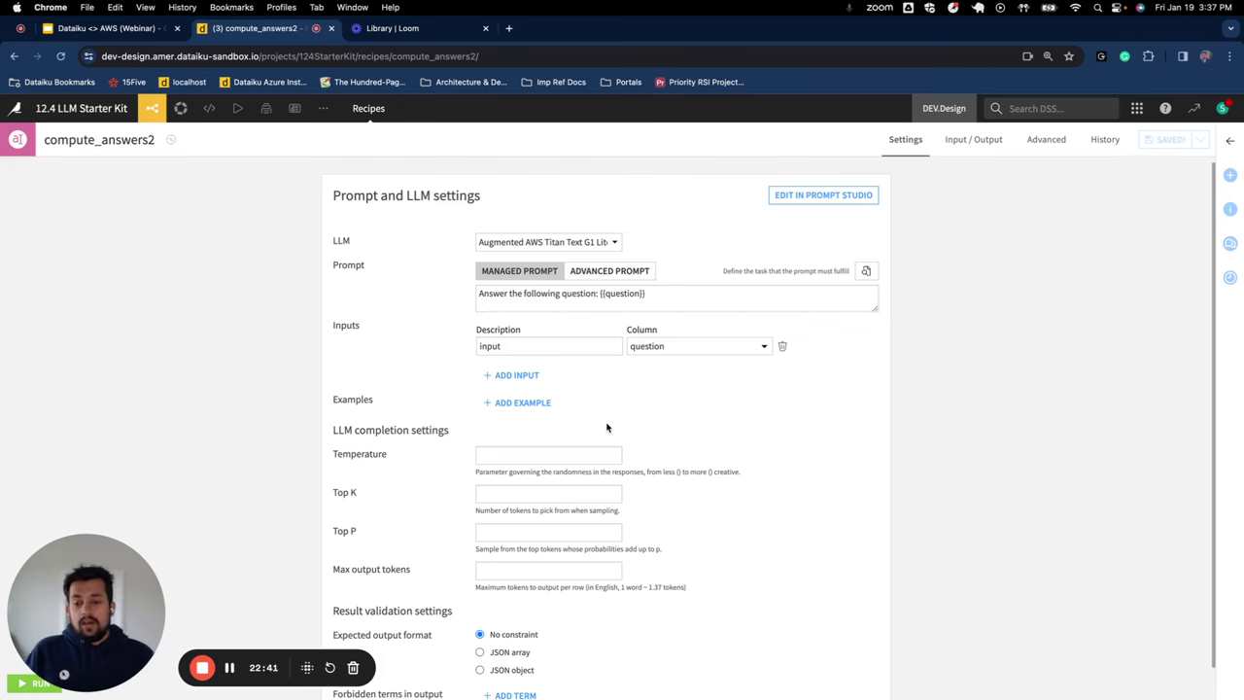
click(596, 242)
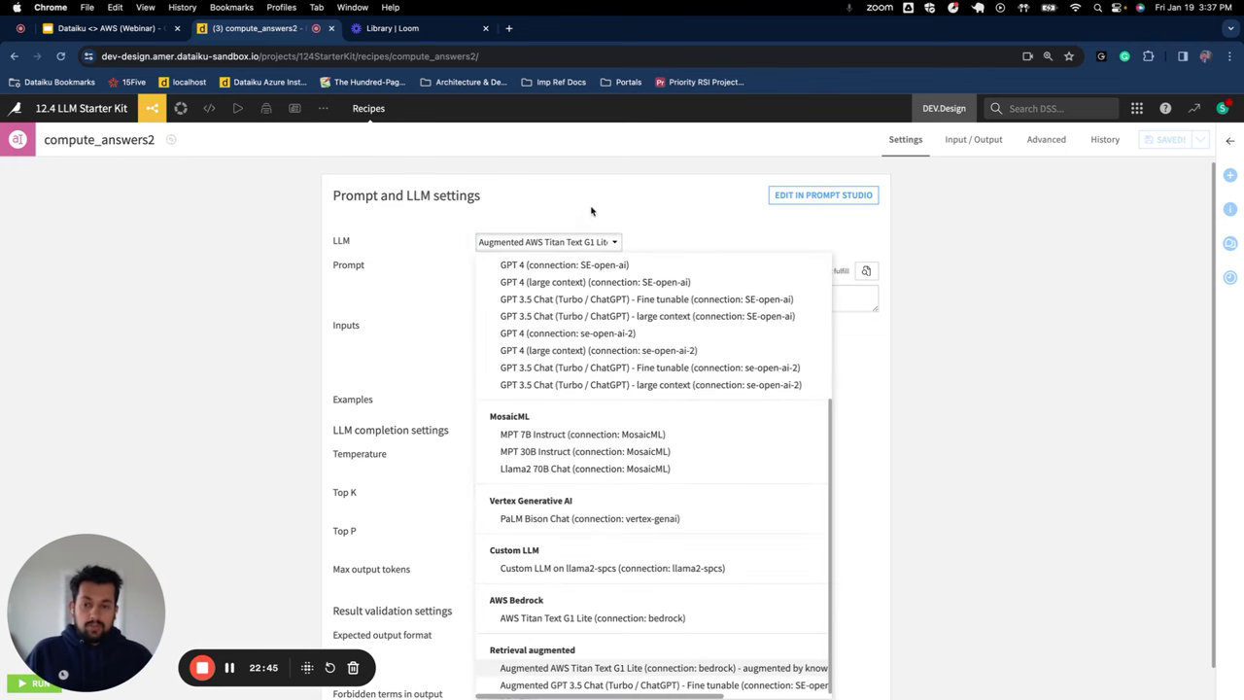
click(591, 214)
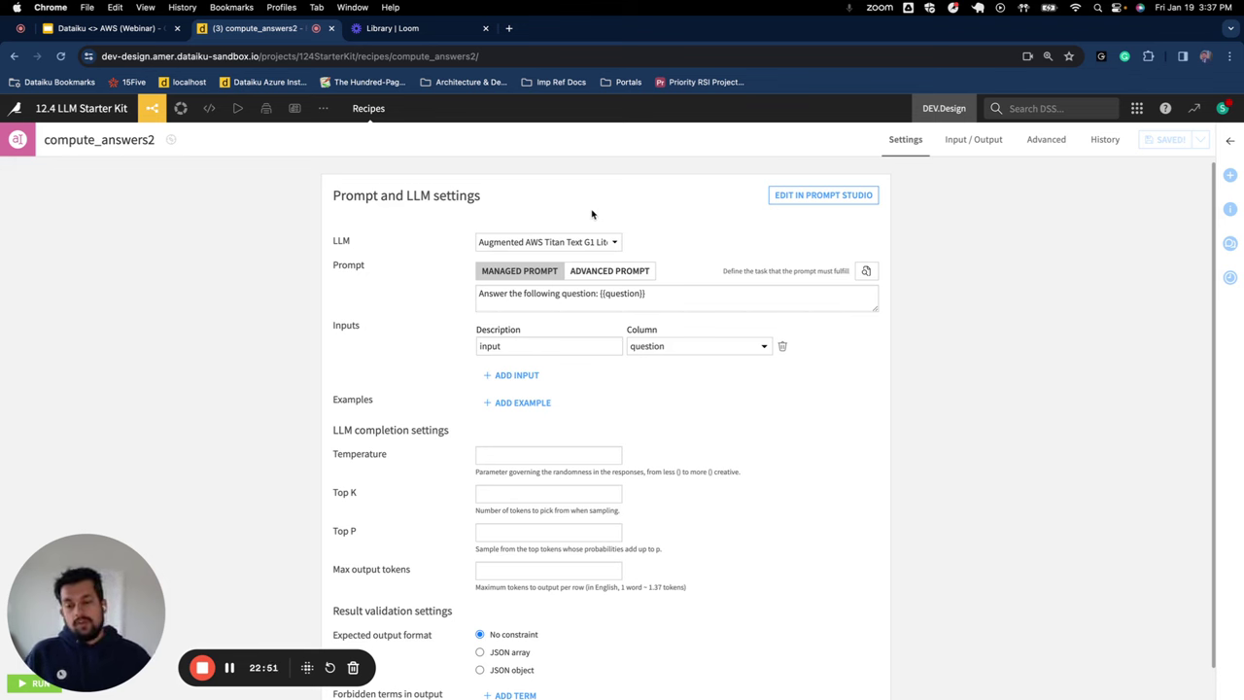
scroll(603, 442, down, 1)
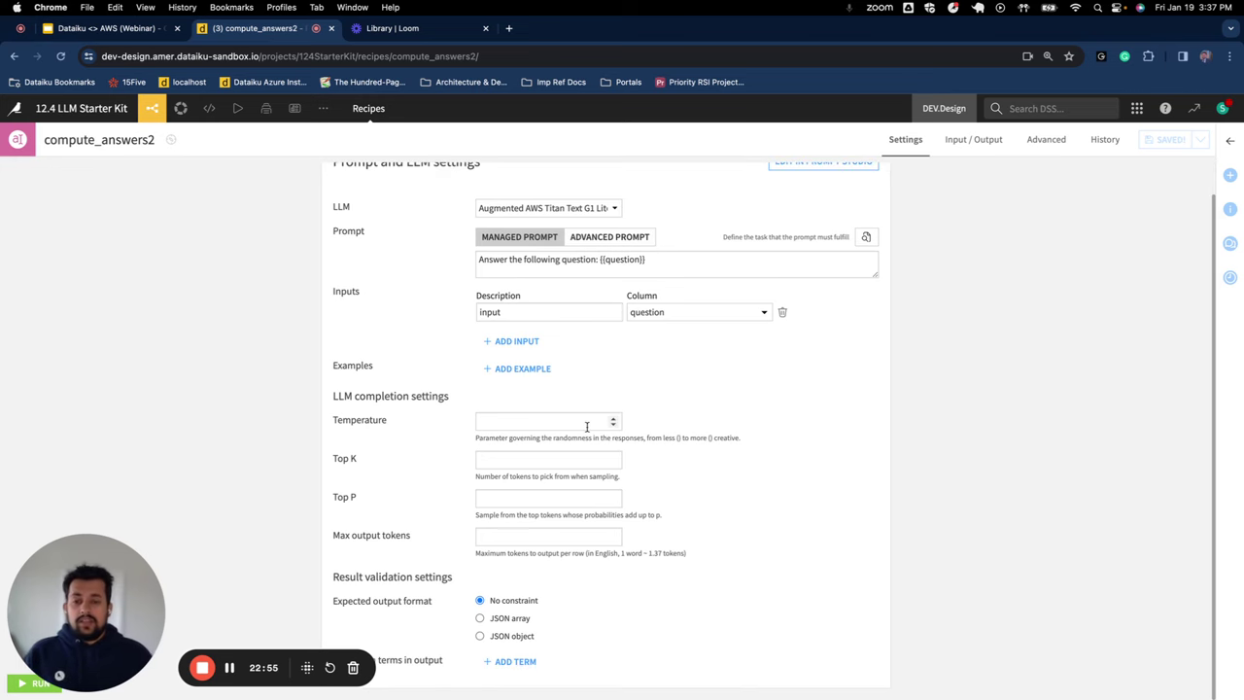
scroll(588, 423, up, 1)
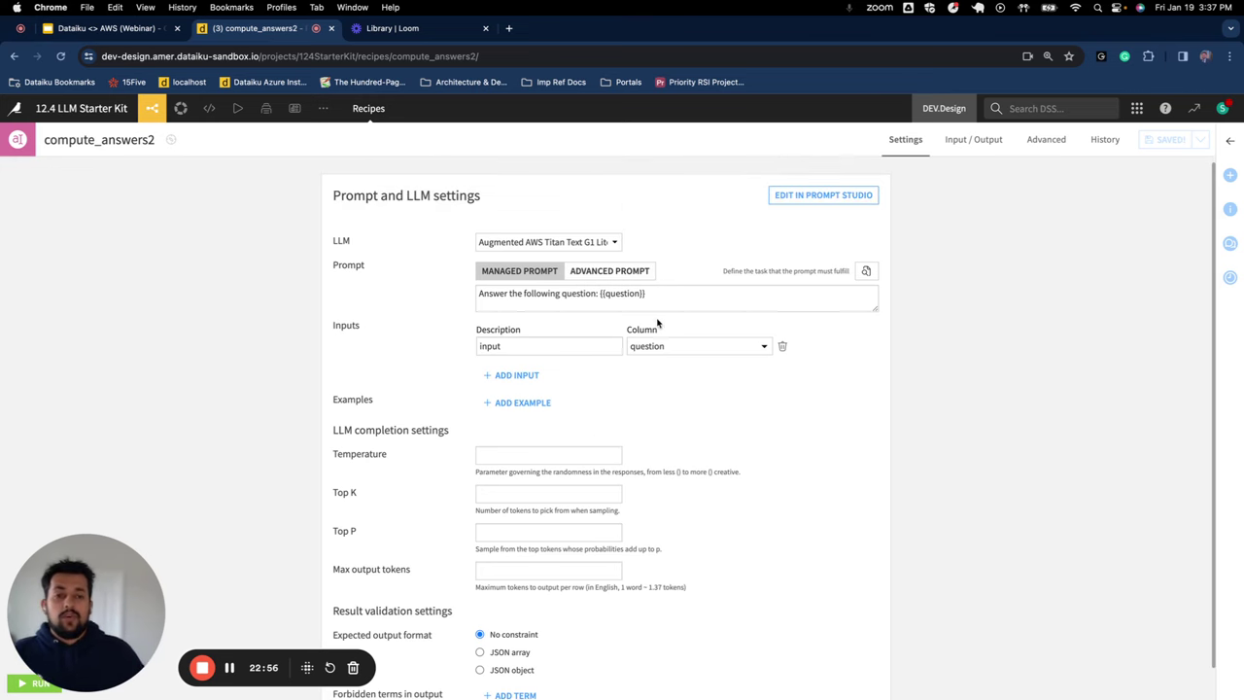
- From the Flow, open the project's Webapps list via the Code menu
click(151, 111)
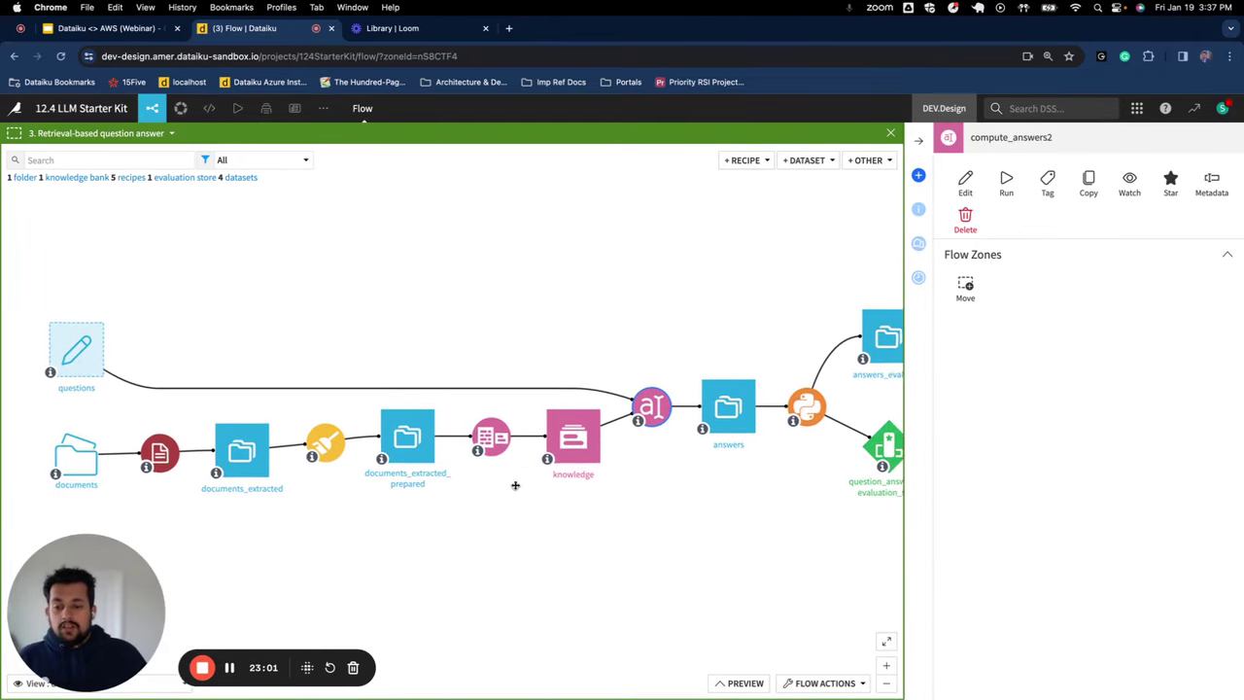
scroll(471, 491, up, 3)
scroll(464, 495, down, 5)
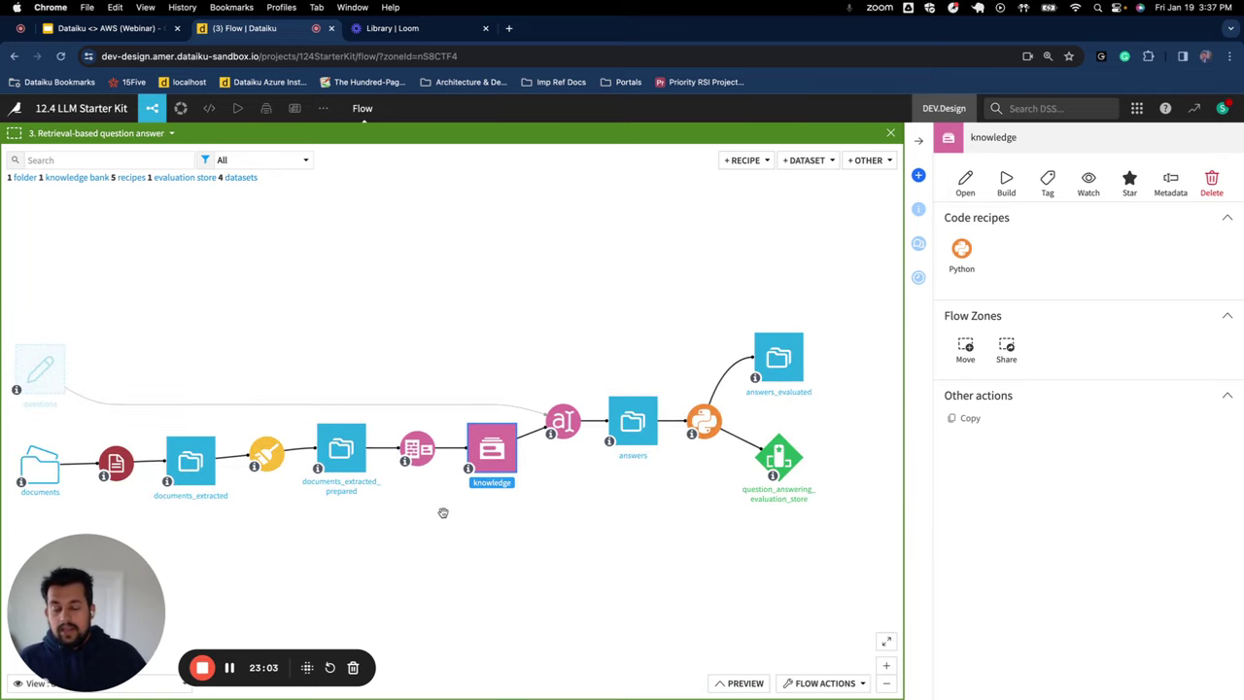
drag(444, 511, 471, 497)
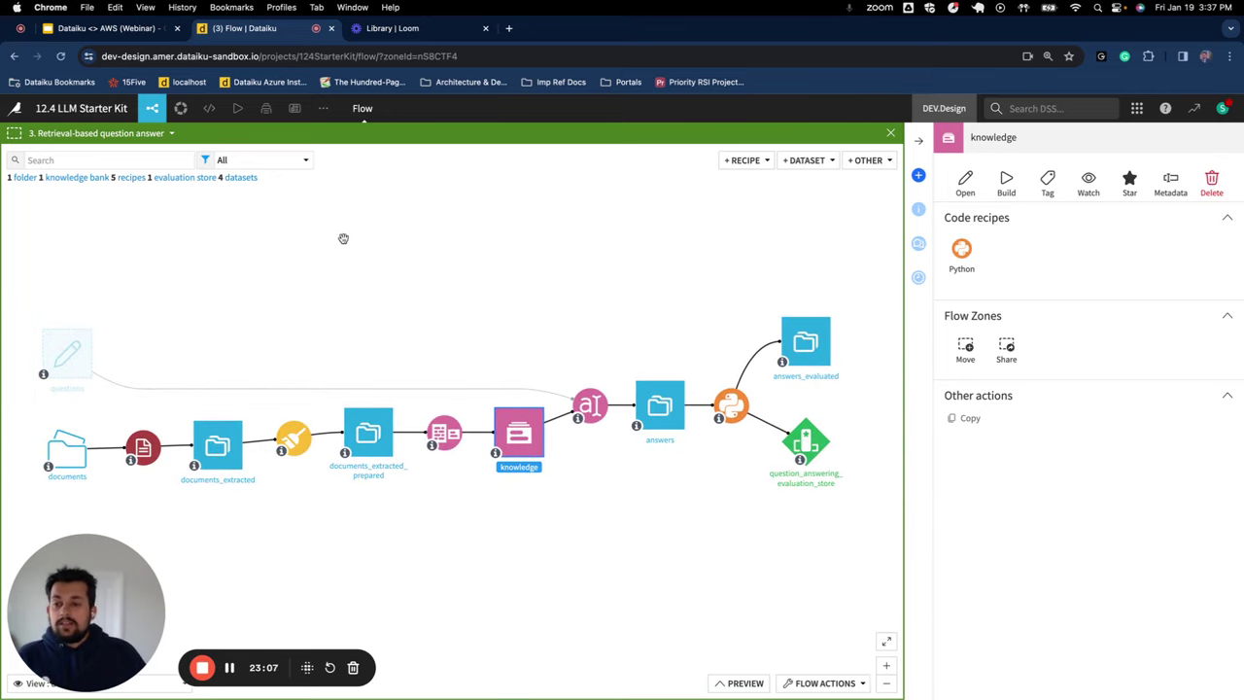
mouse_move(259, 119)
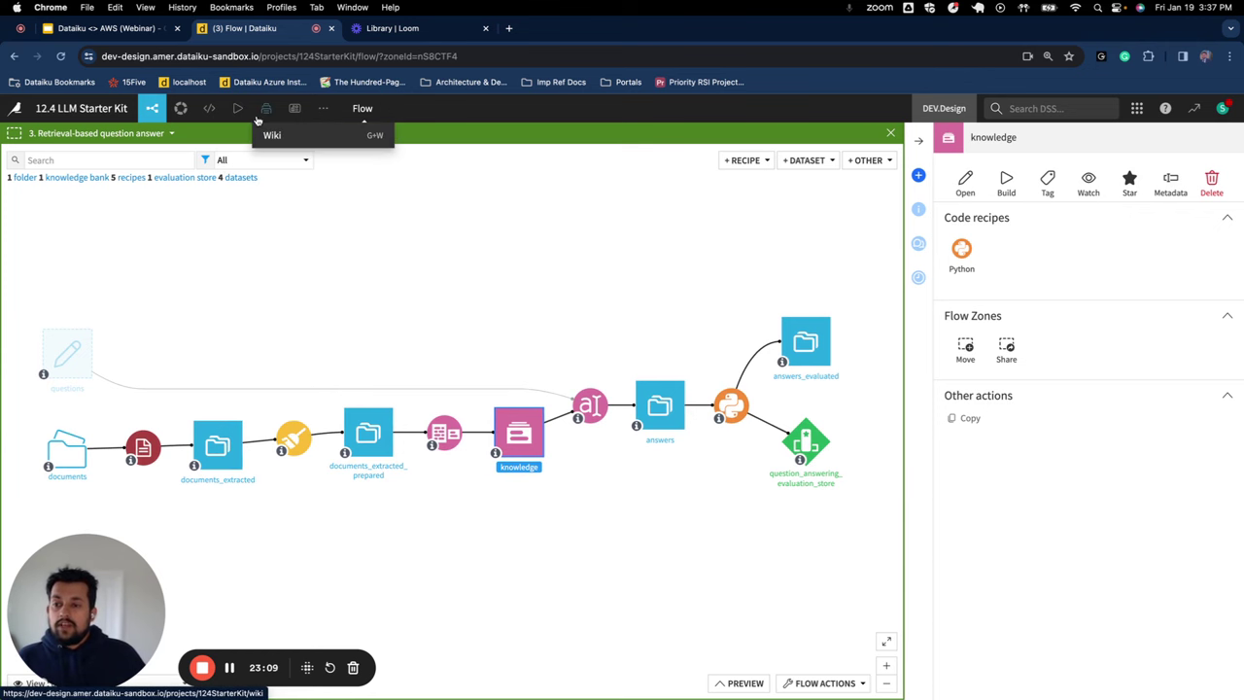
mouse_move(211, 117)
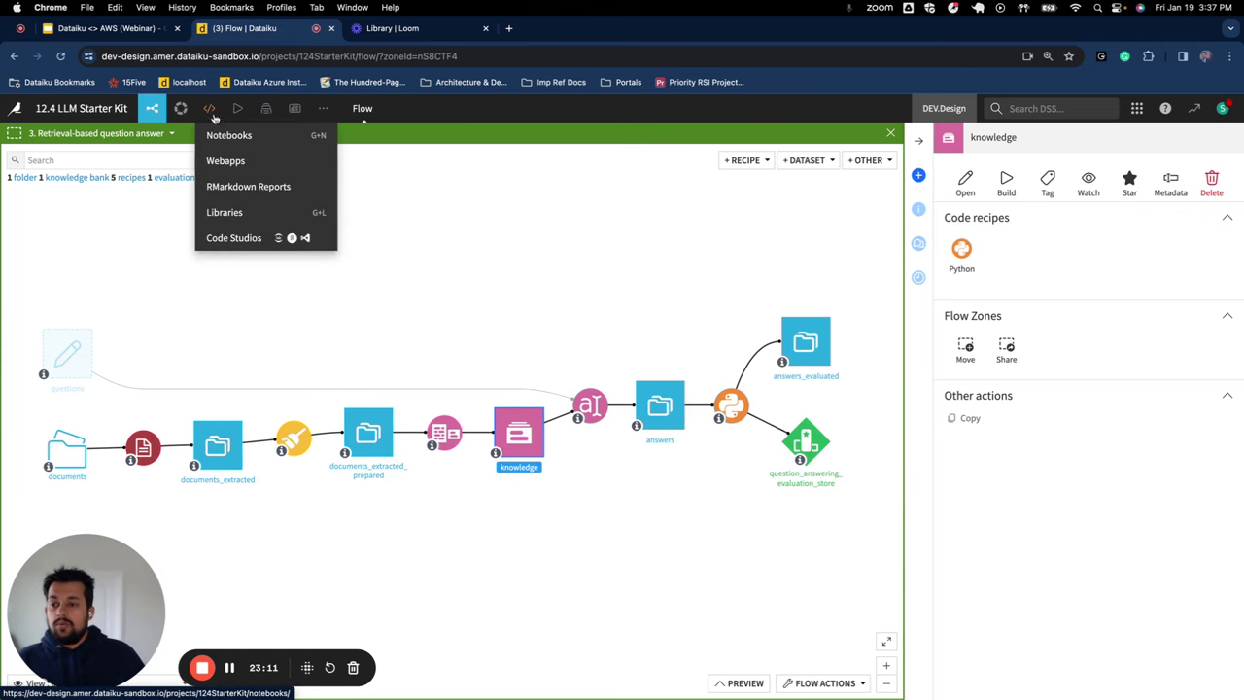
click(226, 161)
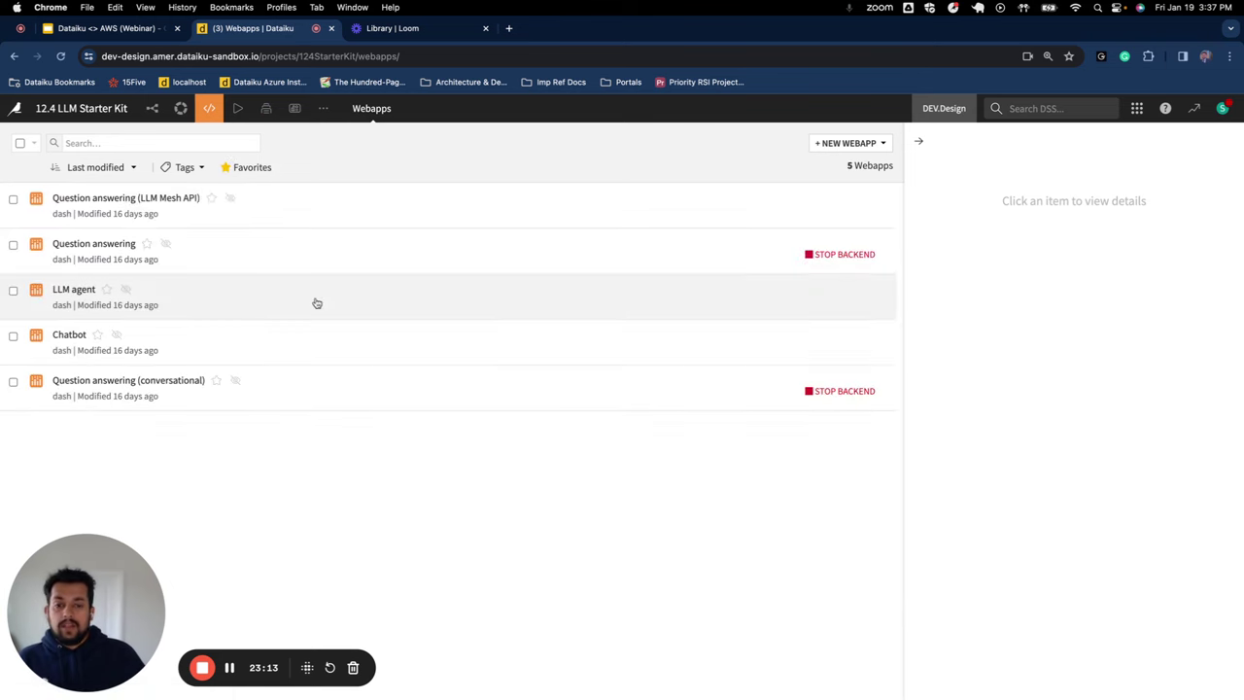
- Preview the New Code Webapp options, then close the dialog without creating one
click(833, 146)
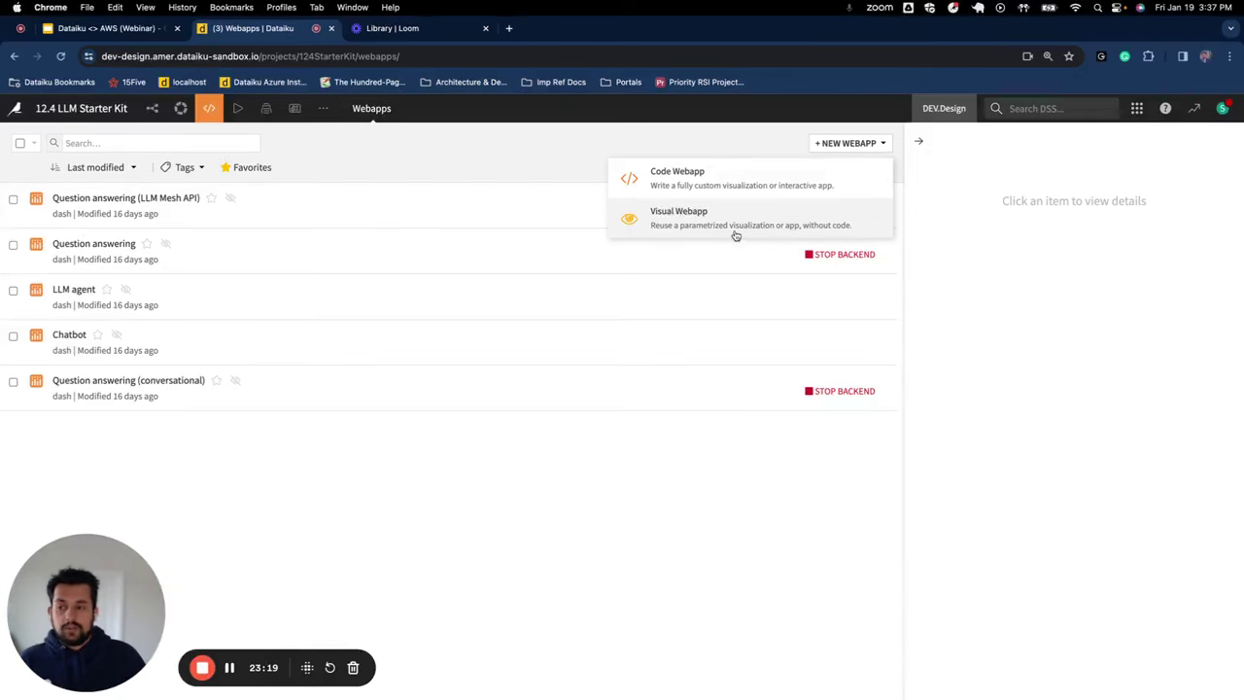
click(709, 185)
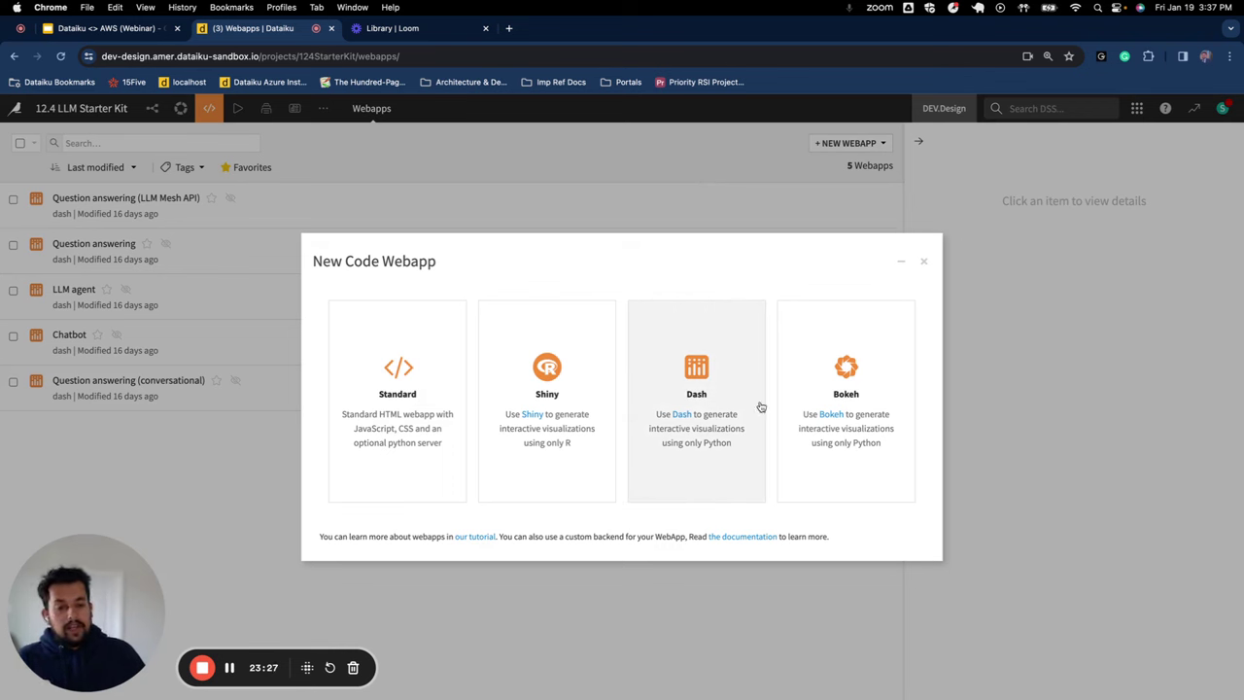
click(925, 264)
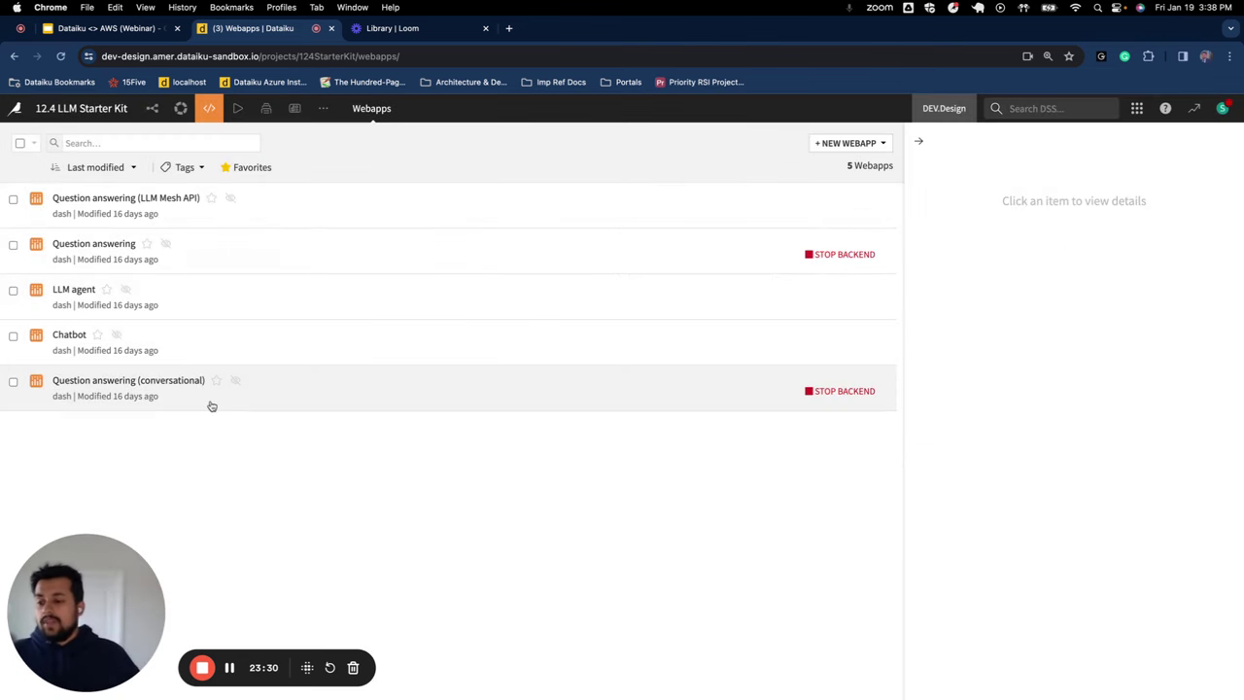
- Open Question answering (conversational) and send 'define biodiversity and give me an example'
click(154, 385)
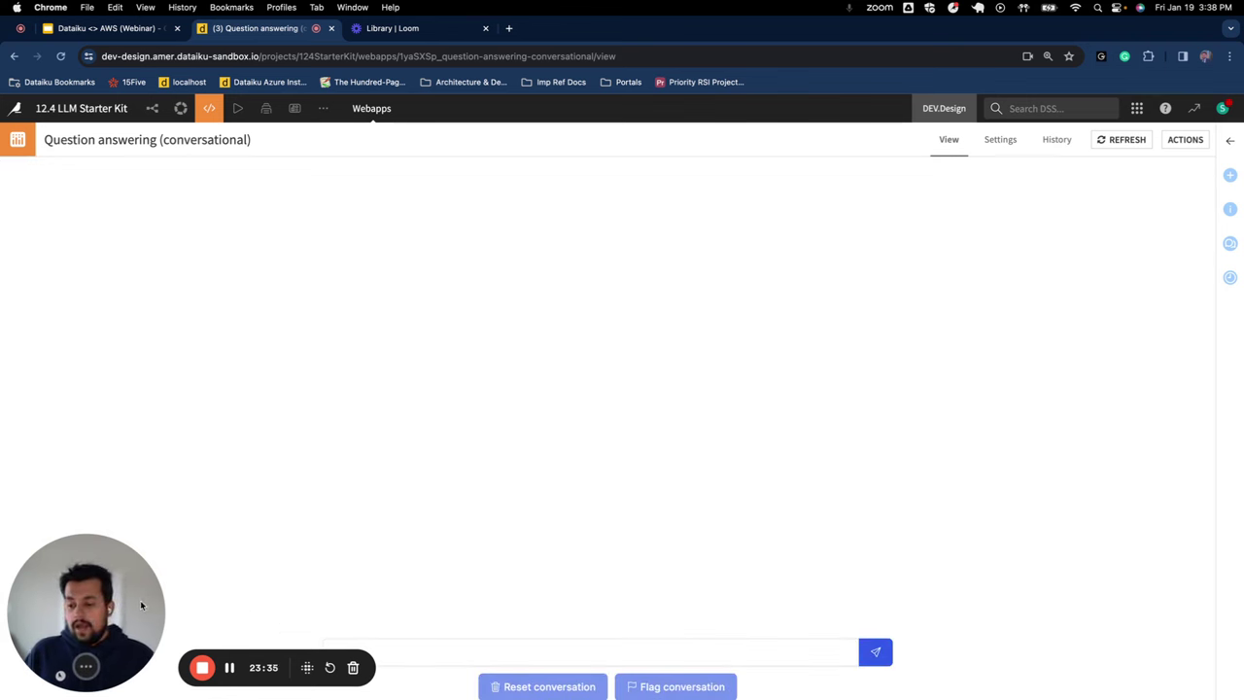
drag(140, 596, 138, 397)
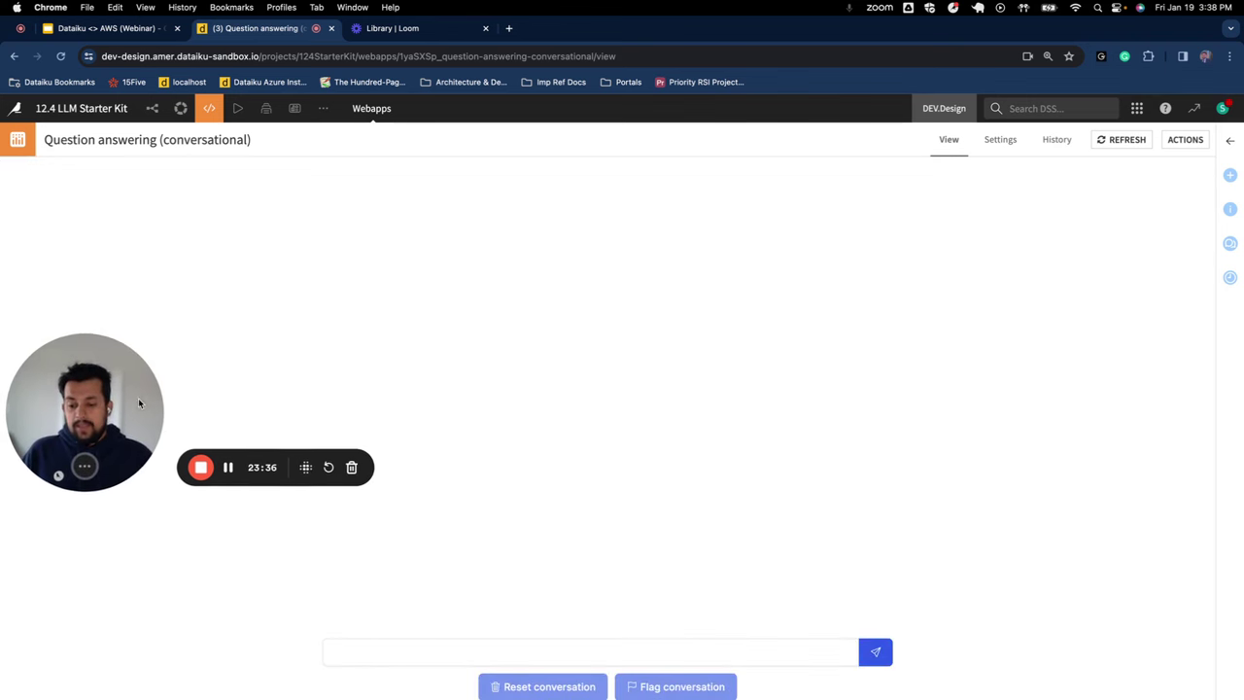
click(443, 653)
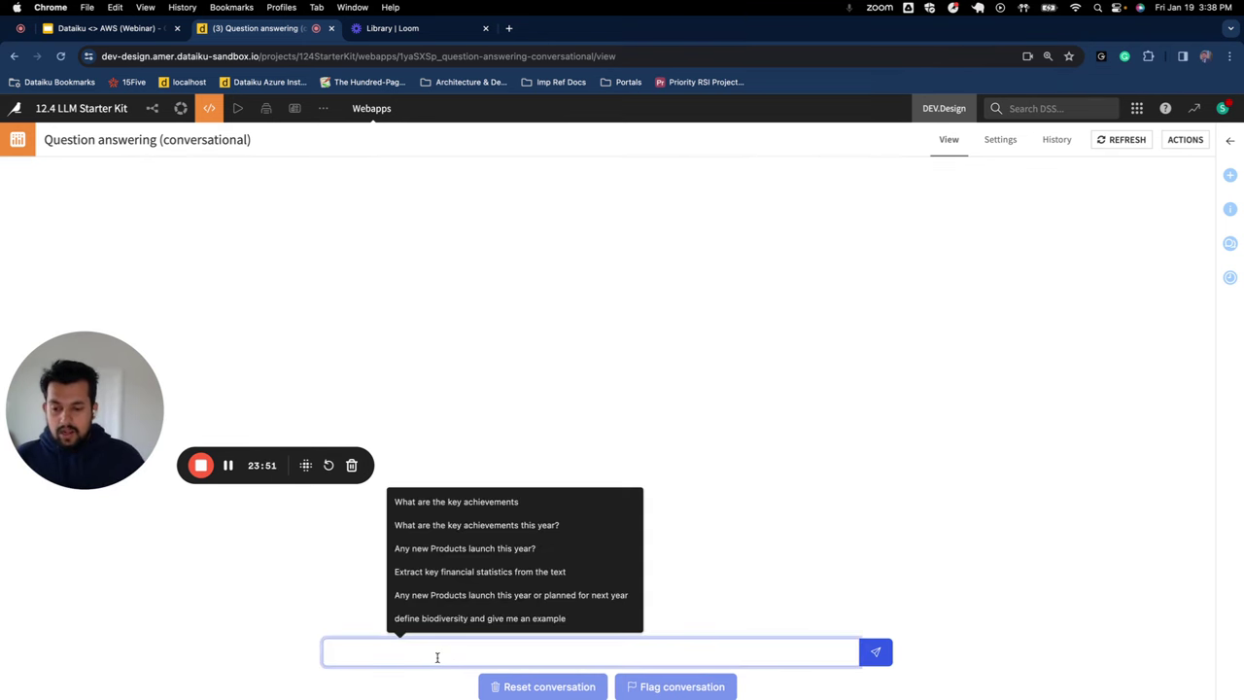
click(500, 622)
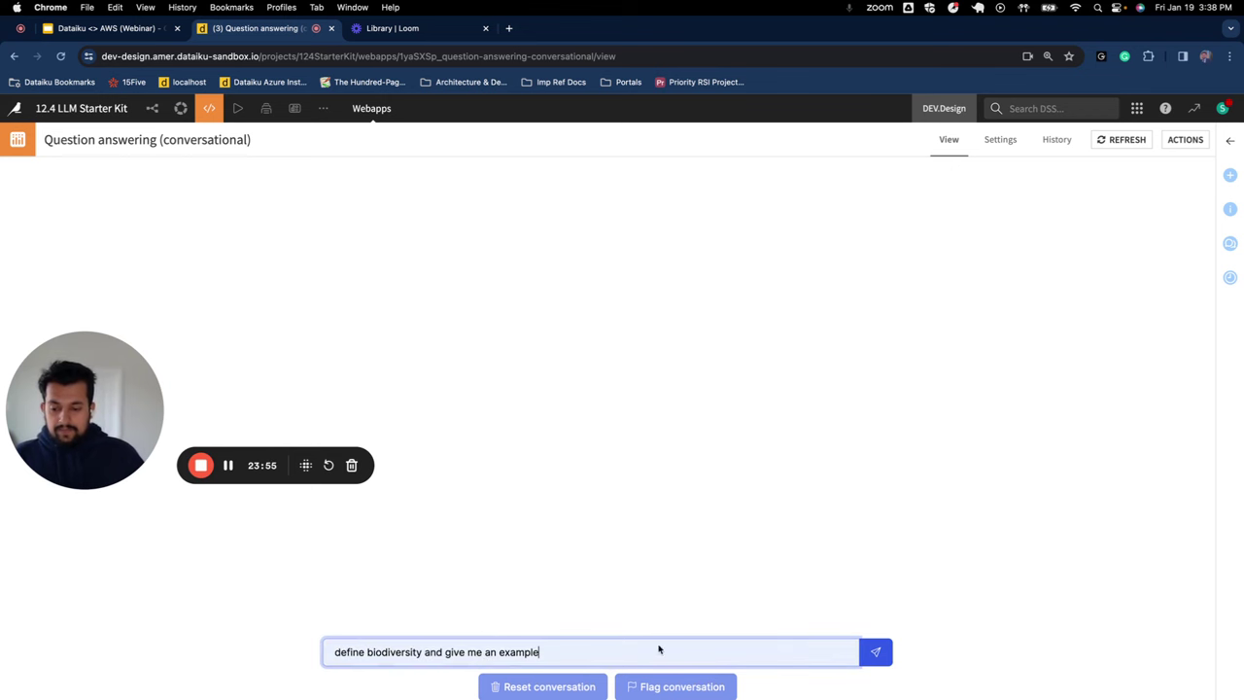
click(876, 652)
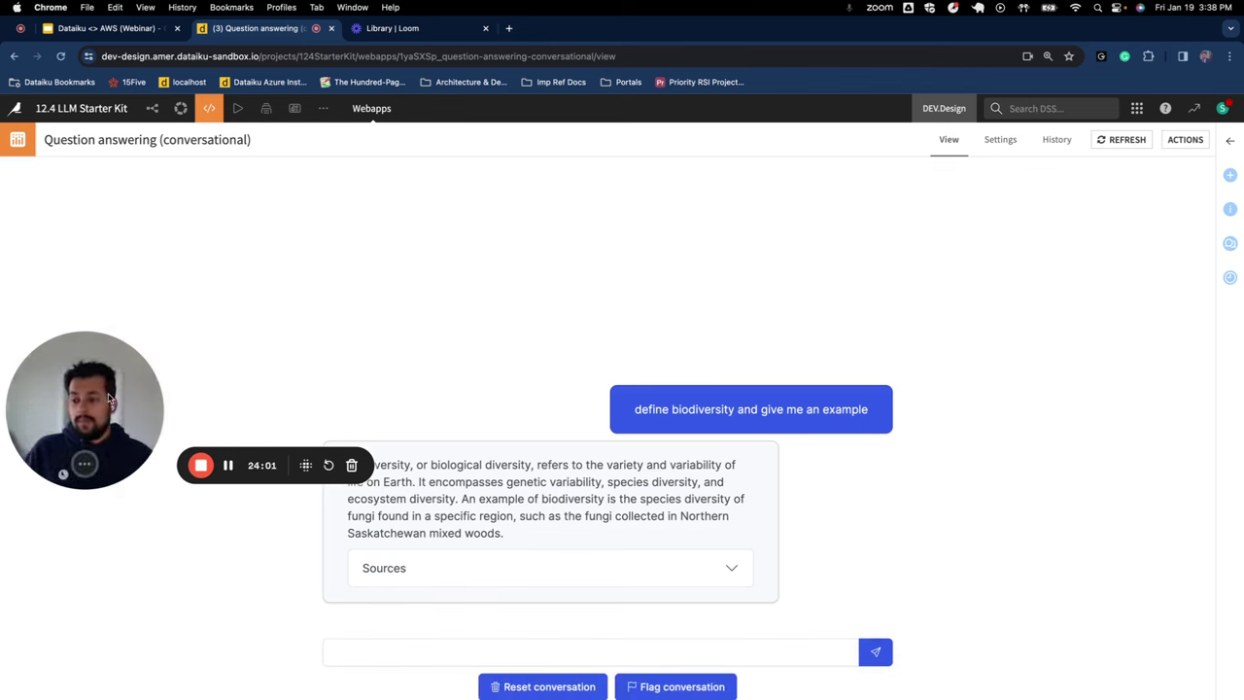
- Expand the answer's Sources list, review it, then collapse it
drag(109, 398, 129, 219)
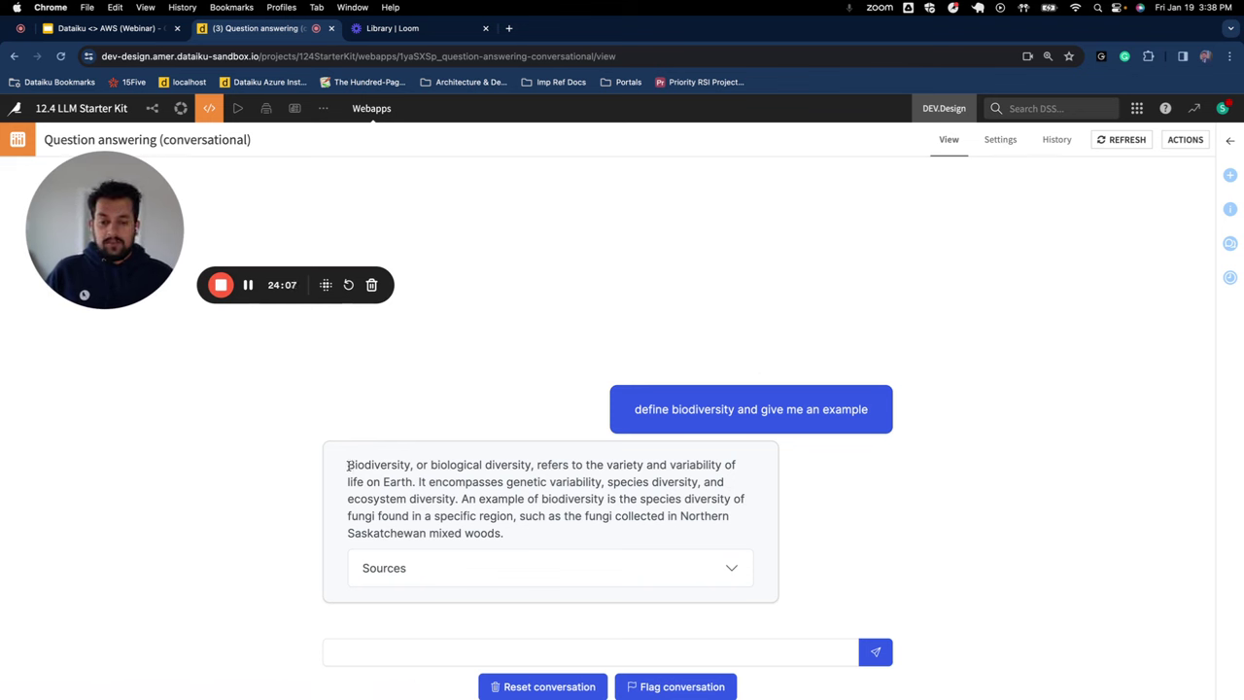
click(671, 578)
scroll(498, 493, down, 5)
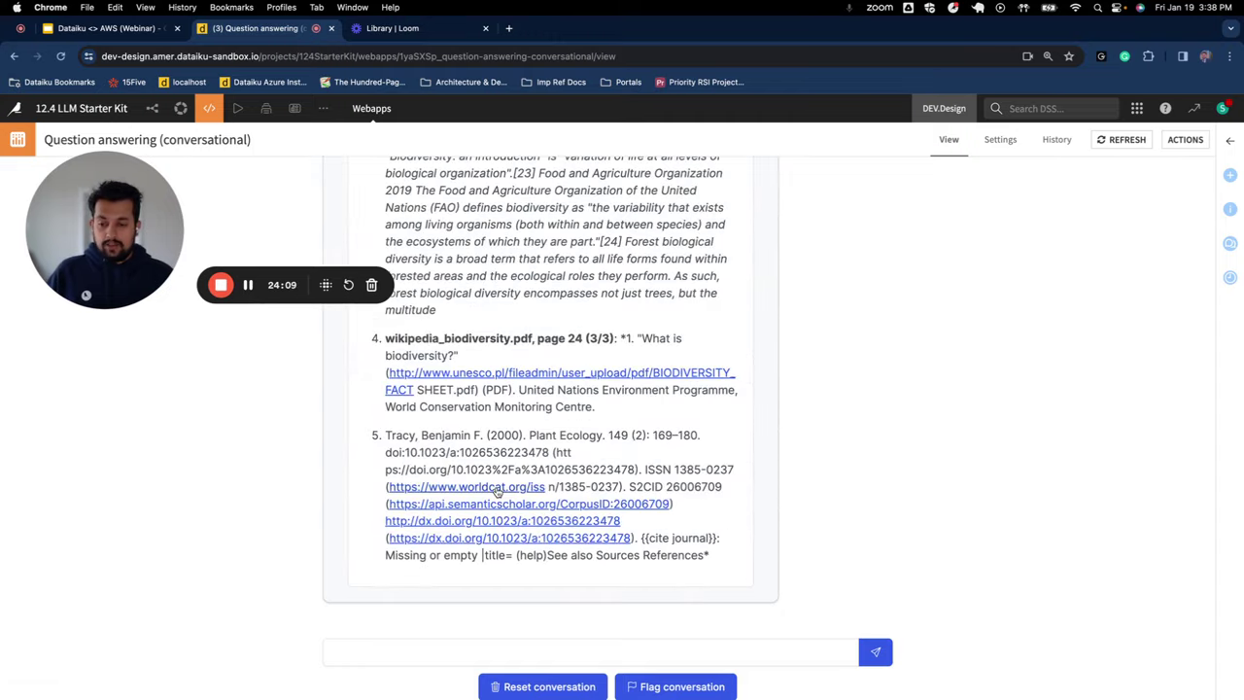
scroll(498, 493, up, 15)
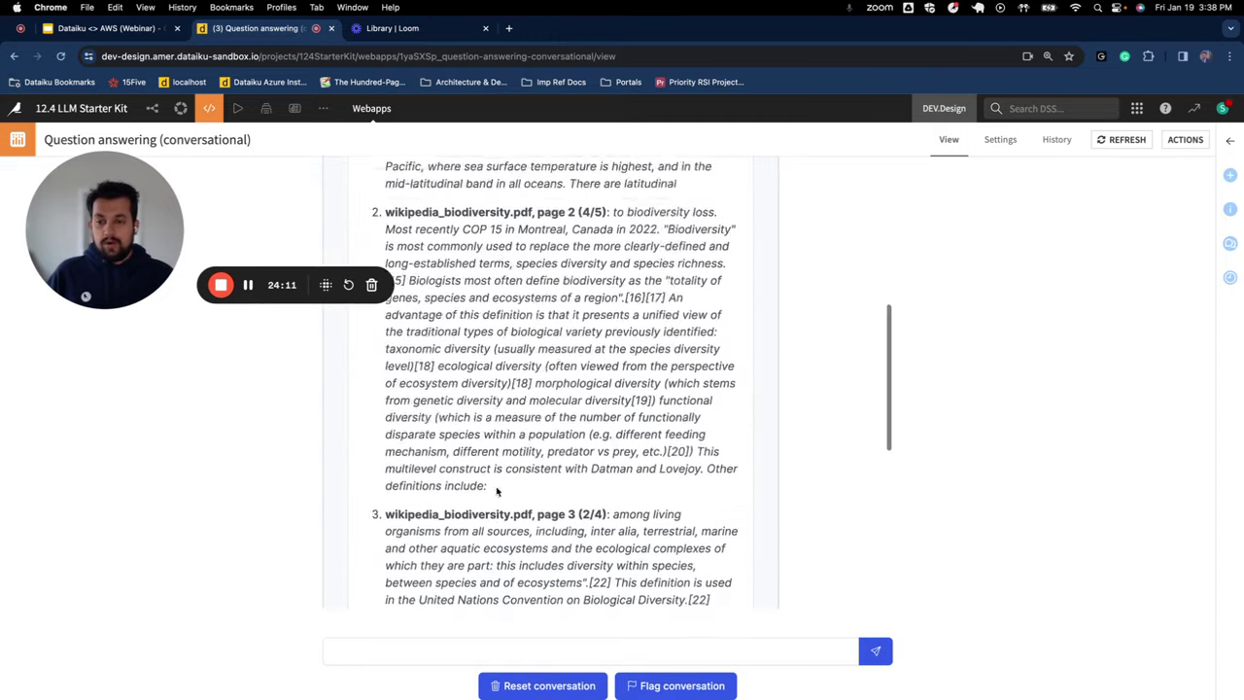
click(733, 337)
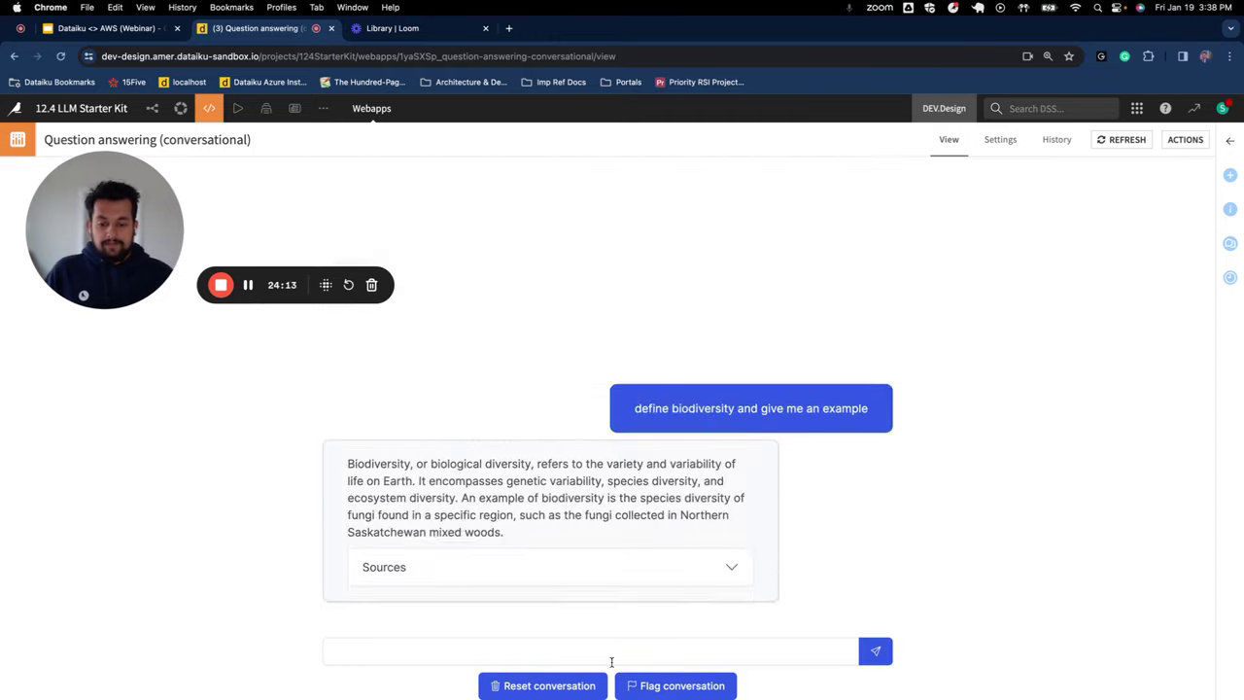
- Send the follow-up 'give me few more examples of that' and read the sourced reply
click(610, 653)
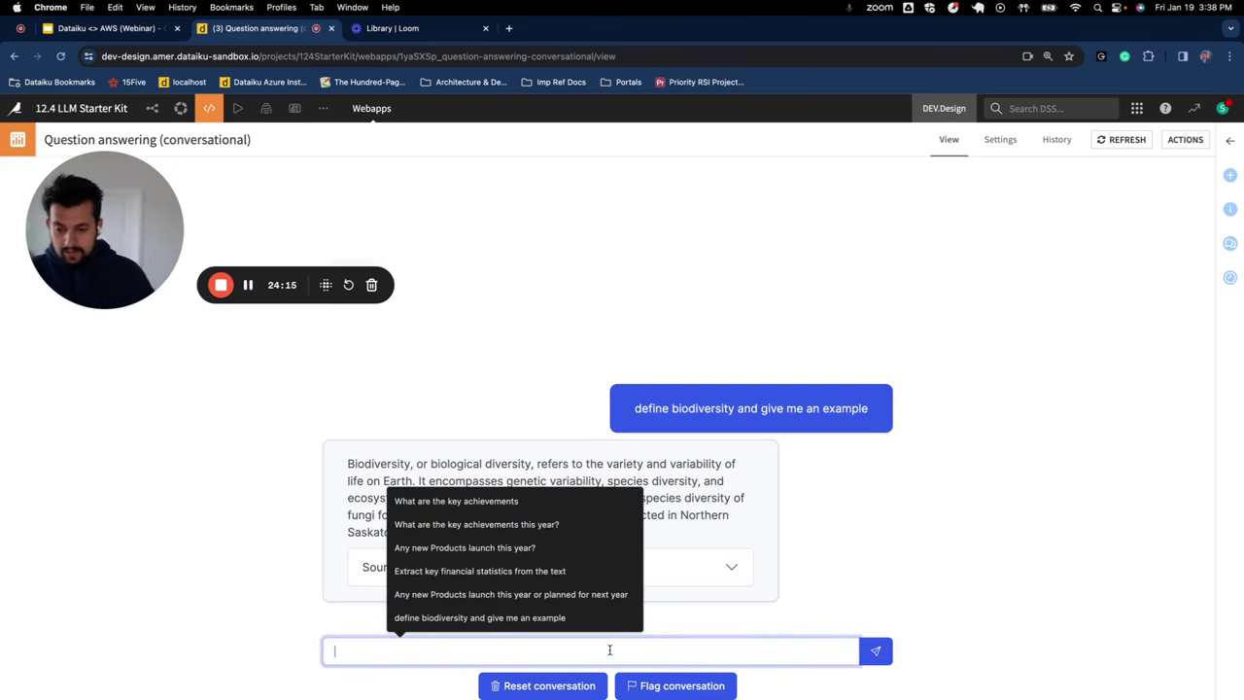
text(give me few more examples of that)
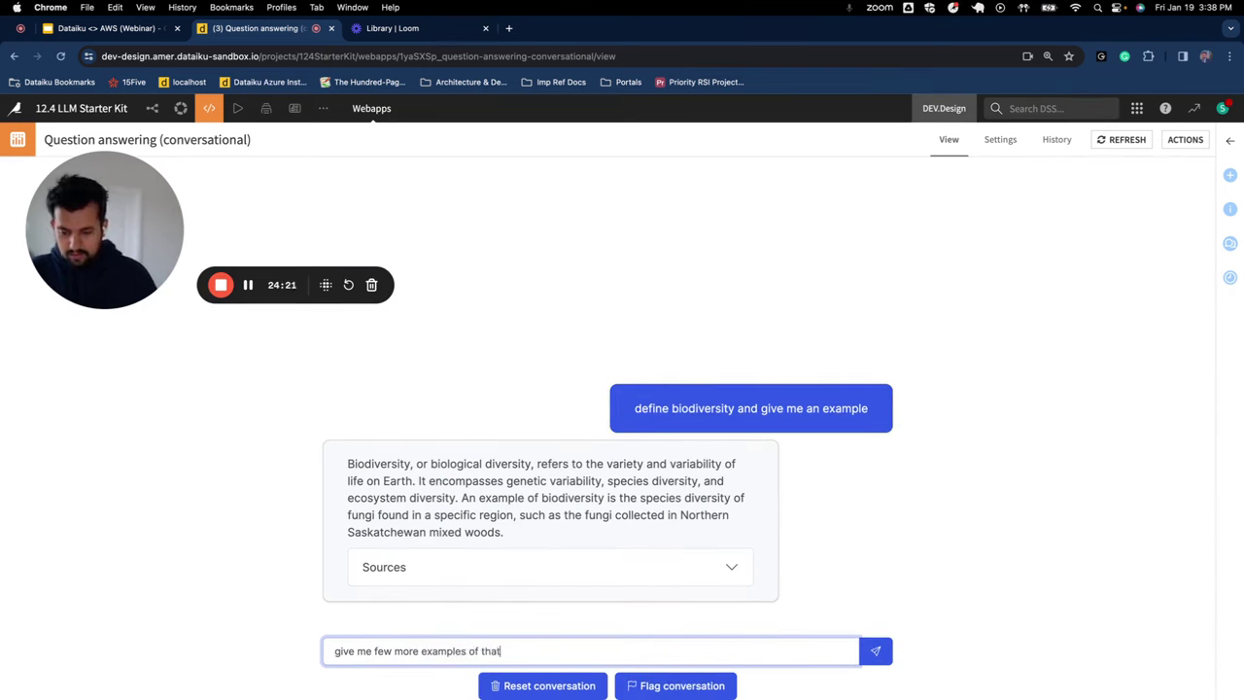
click(873, 659)
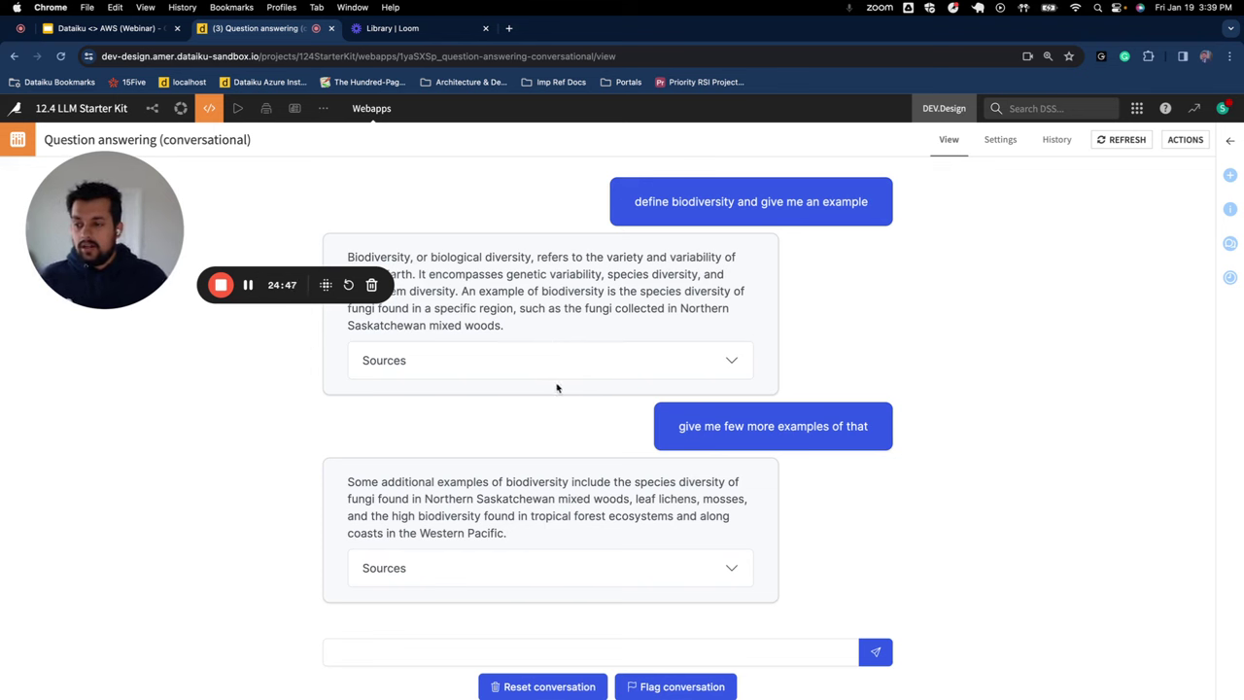
drag(128, 259, 109, 610)
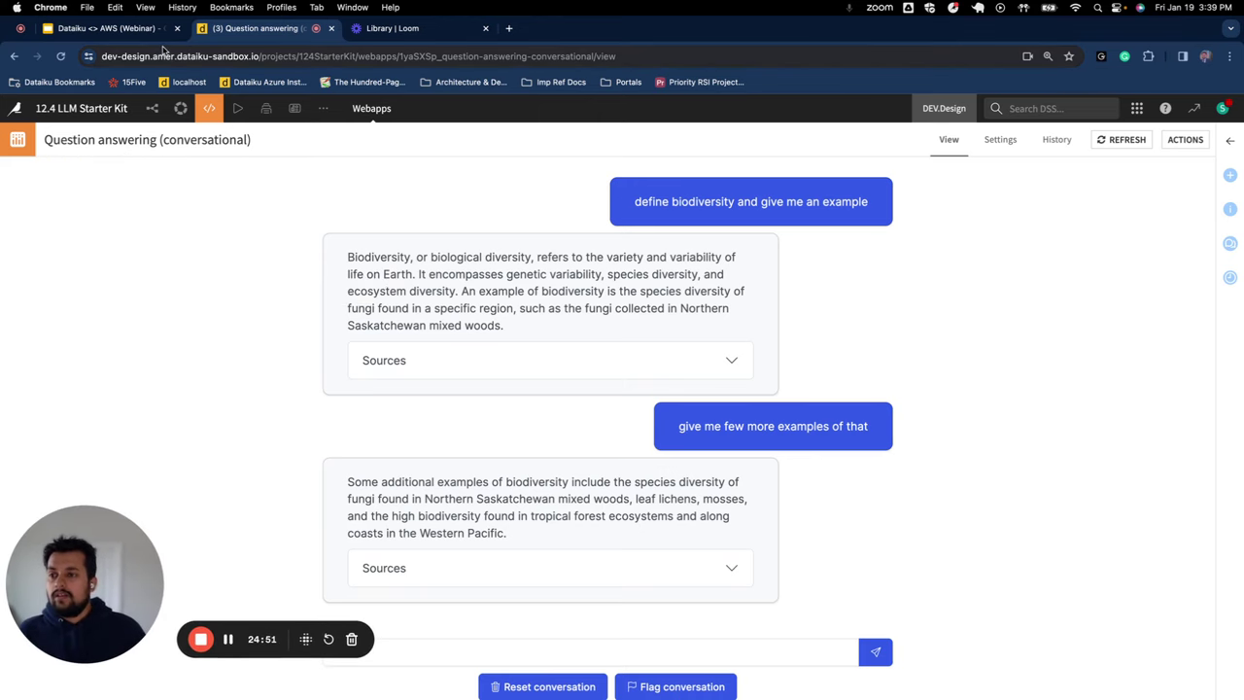
- Return to the project summary, then show the Google Slides deck's title slide
click(152, 108)
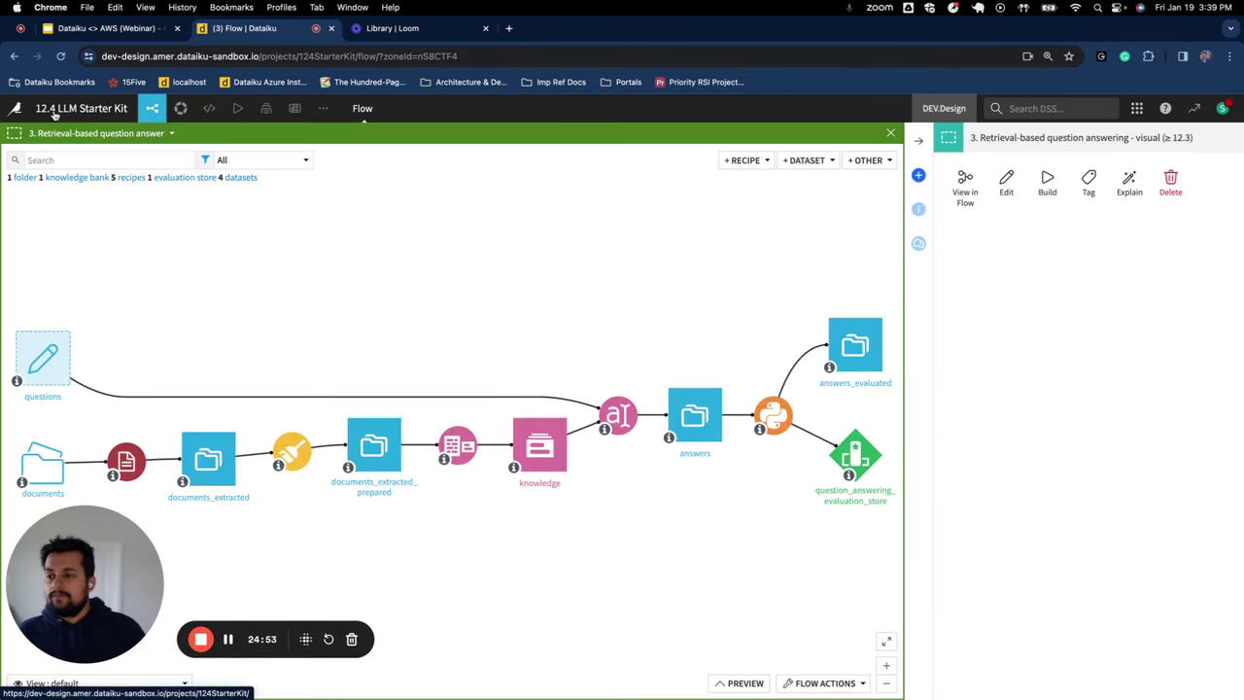
click(55, 111)
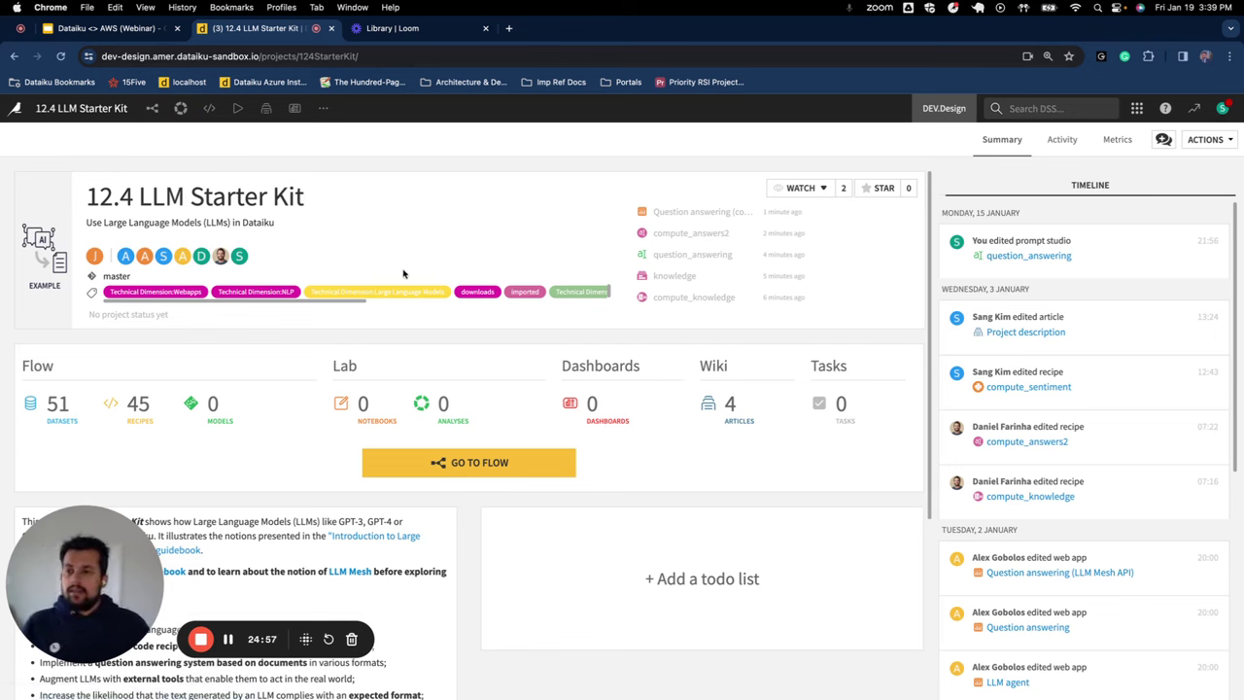
click(109, 28)
click(68, 205)
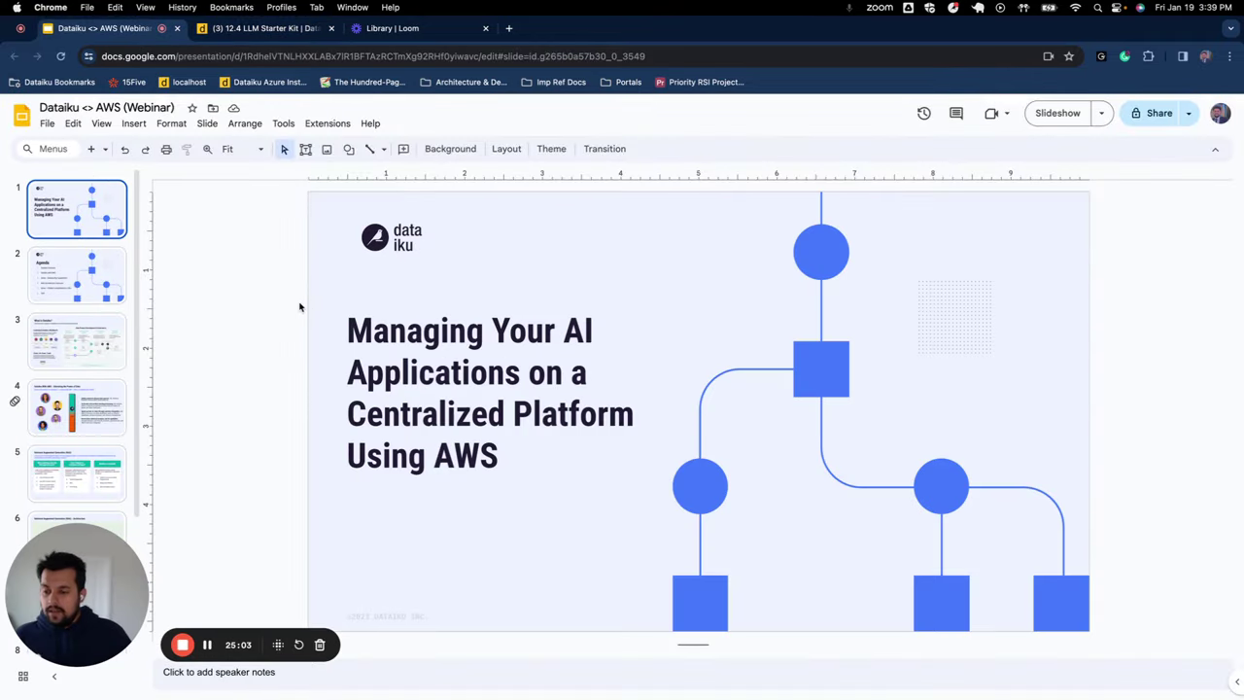